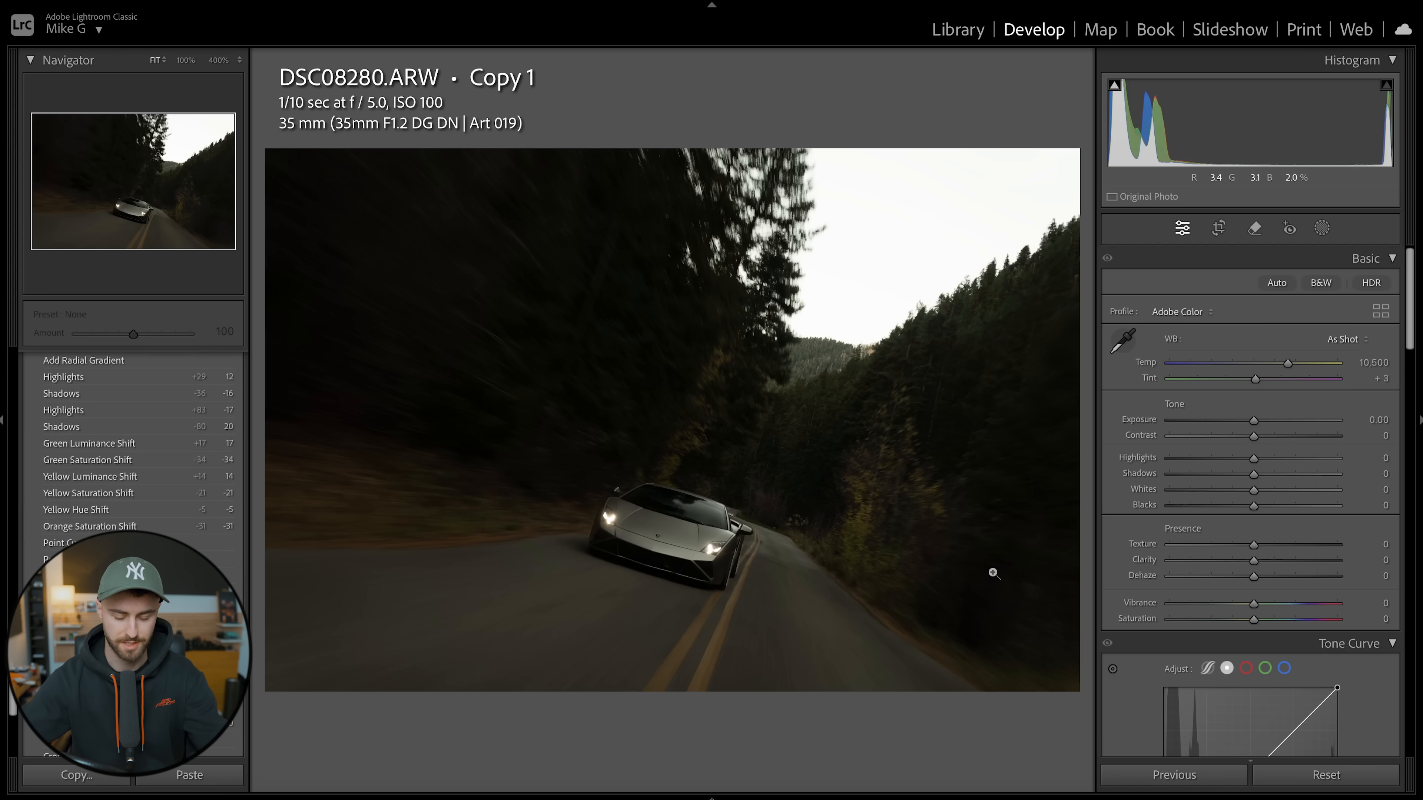
Crop the photo tighter around the car at the original aspect ratio, cutting away most of the bright sky
{"action": "key", "text": "r"}
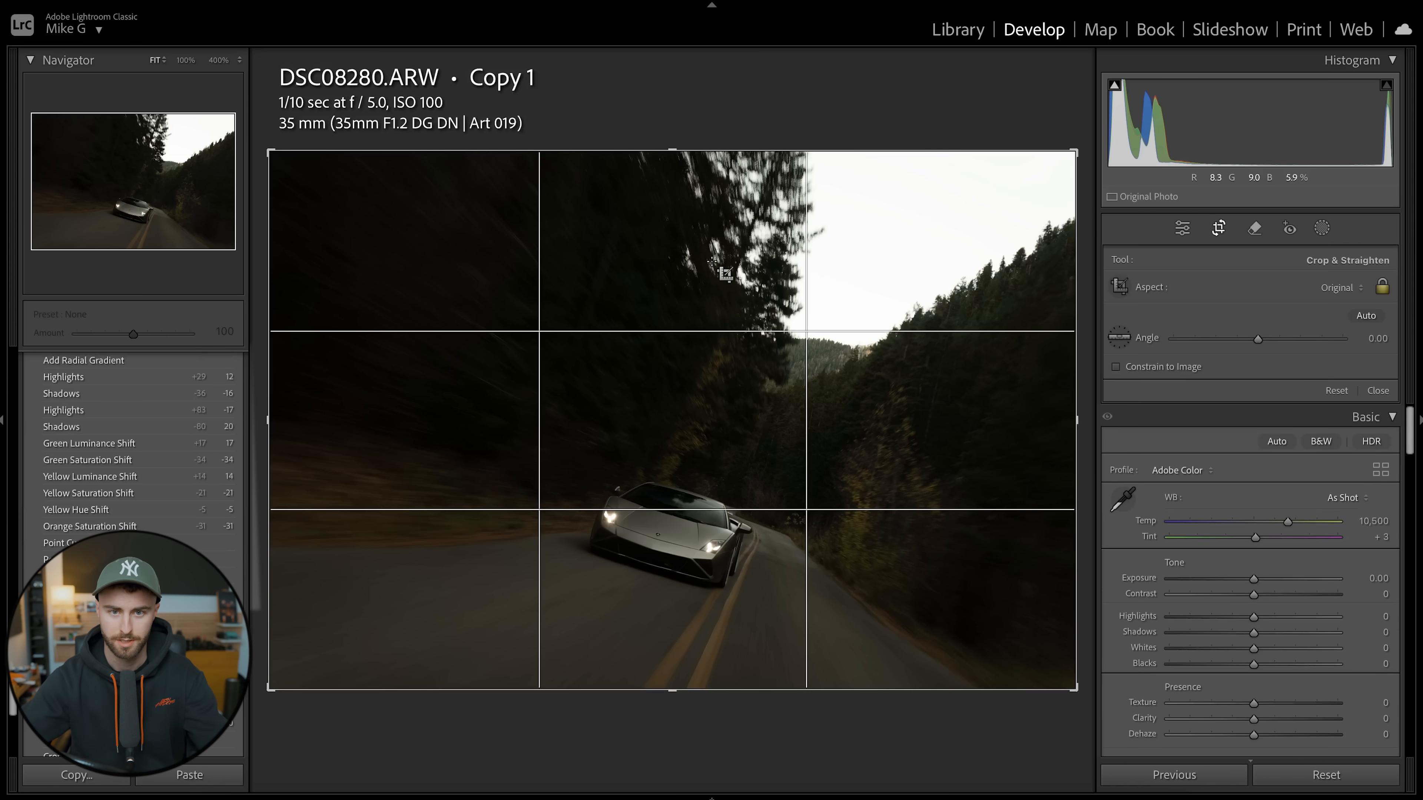
{"action": "left_click_drag", "start_coordinate": [672, 146], "coordinate": [676, 201]}
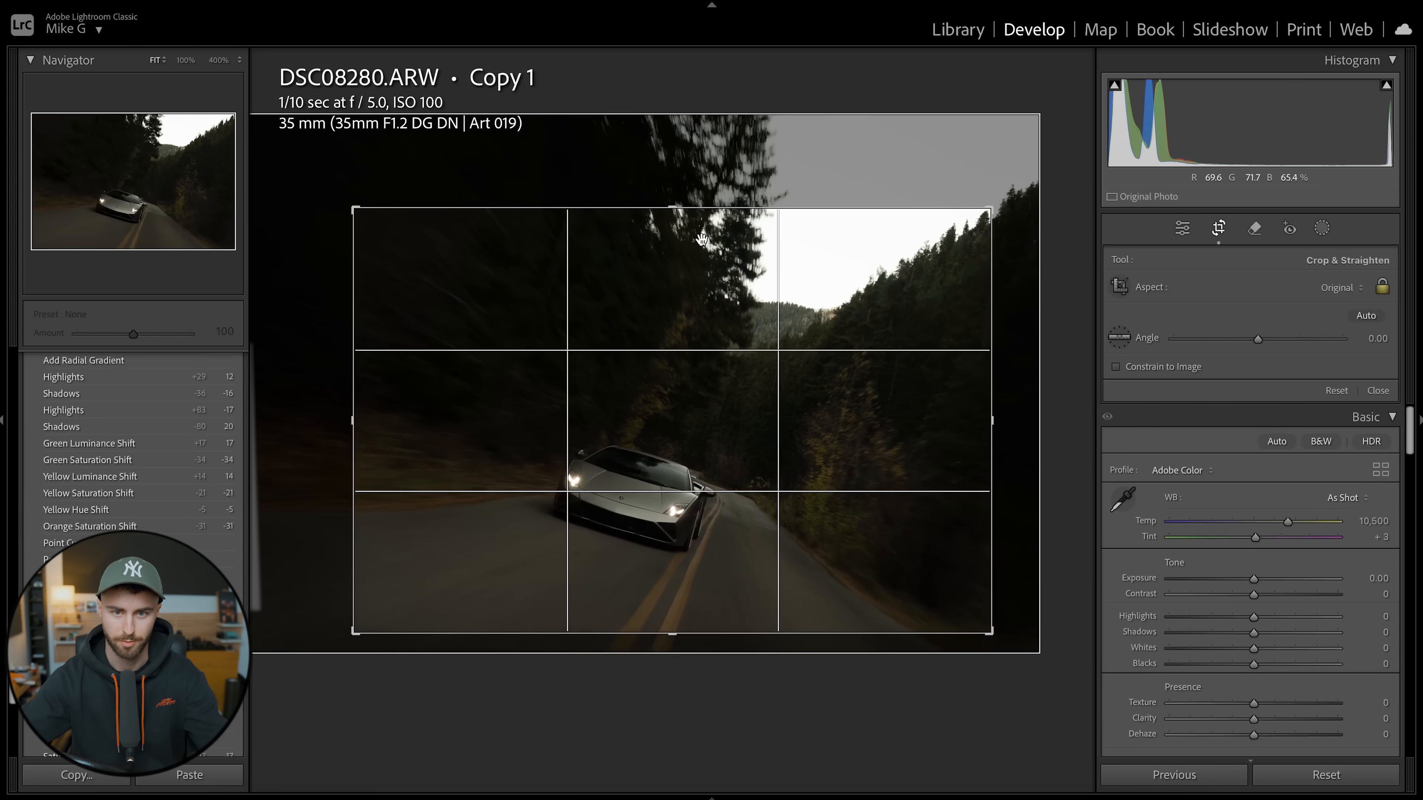
{"action": "left_click_drag", "start_coordinate": [688, 203], "coordinate": [690, 226]}
{"action": "left_click_drag", "start_coordinate": [655, 278], "coordinate": [656, 286]}
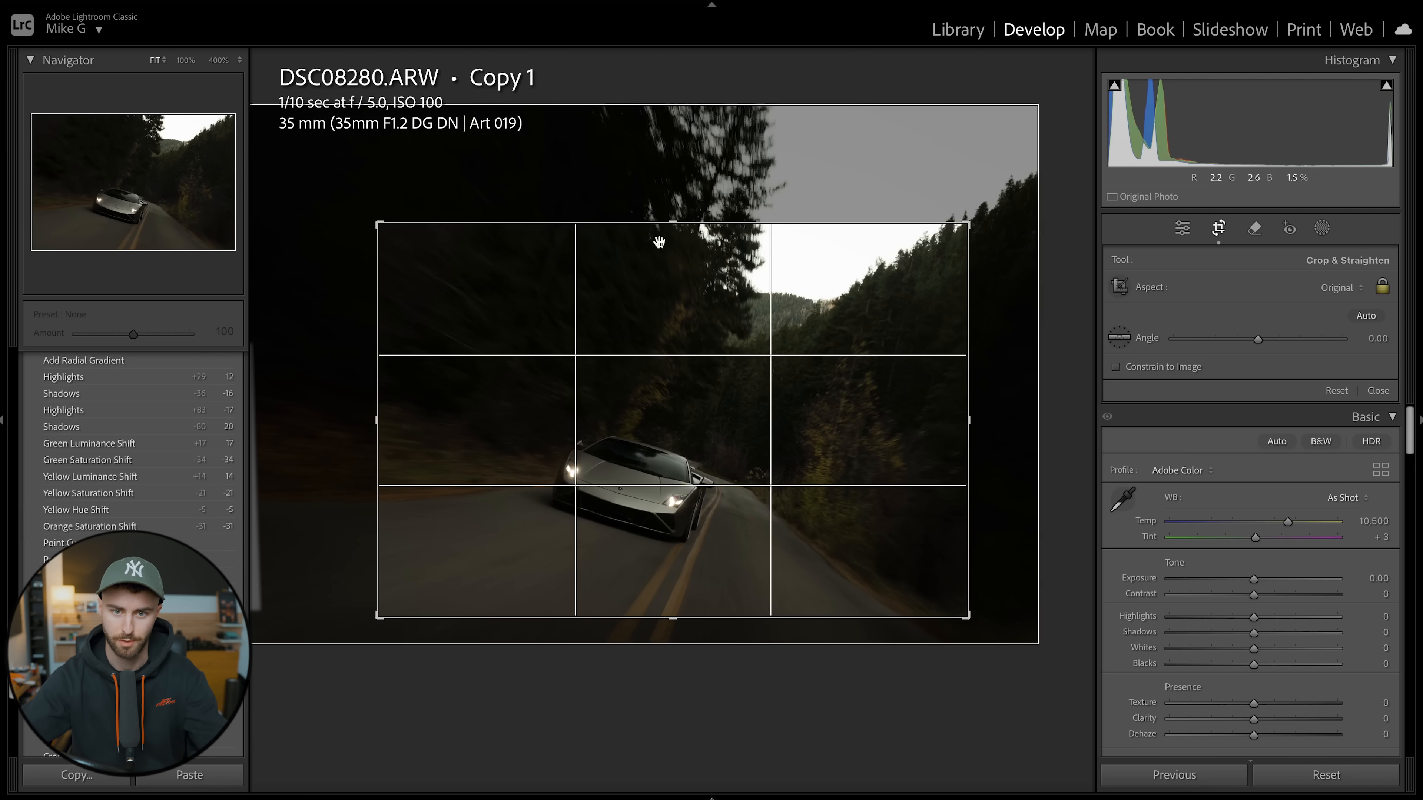
{"action": "left_click_drag", "start_coordinate": [659, 224], "coordinate": [658, 236]}
{"action": "left_click_drag", "start_coordinate": [763, 269], "coordinate": [758, 275]}
{"action": "key", "text": "Return"}
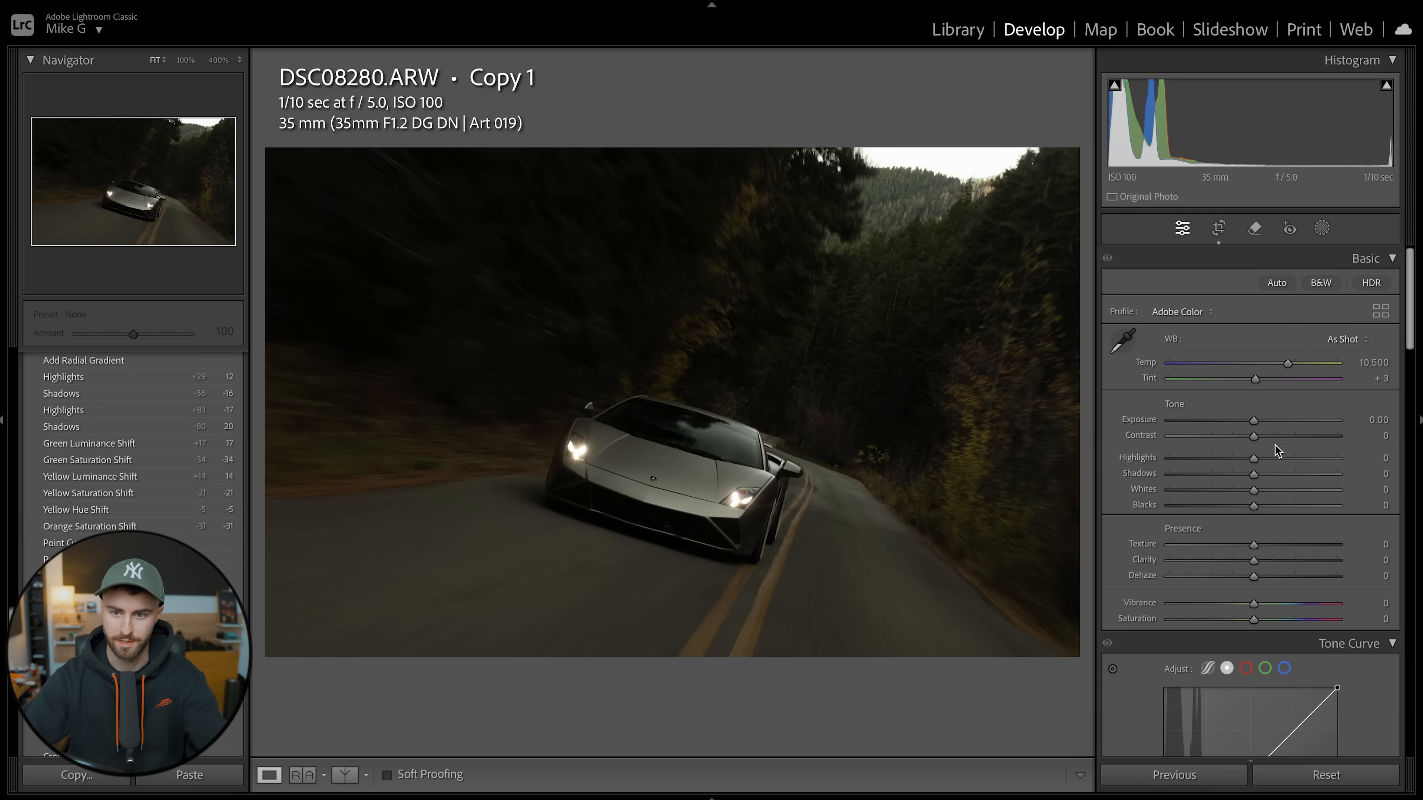
Set the global Highlights to -100, Shadows to +100, Whites to -100 and Blacks to +100
{"action": "left_click_drag", "start_coordinate": [1253, 458], "coordinate": [1339, 474]}
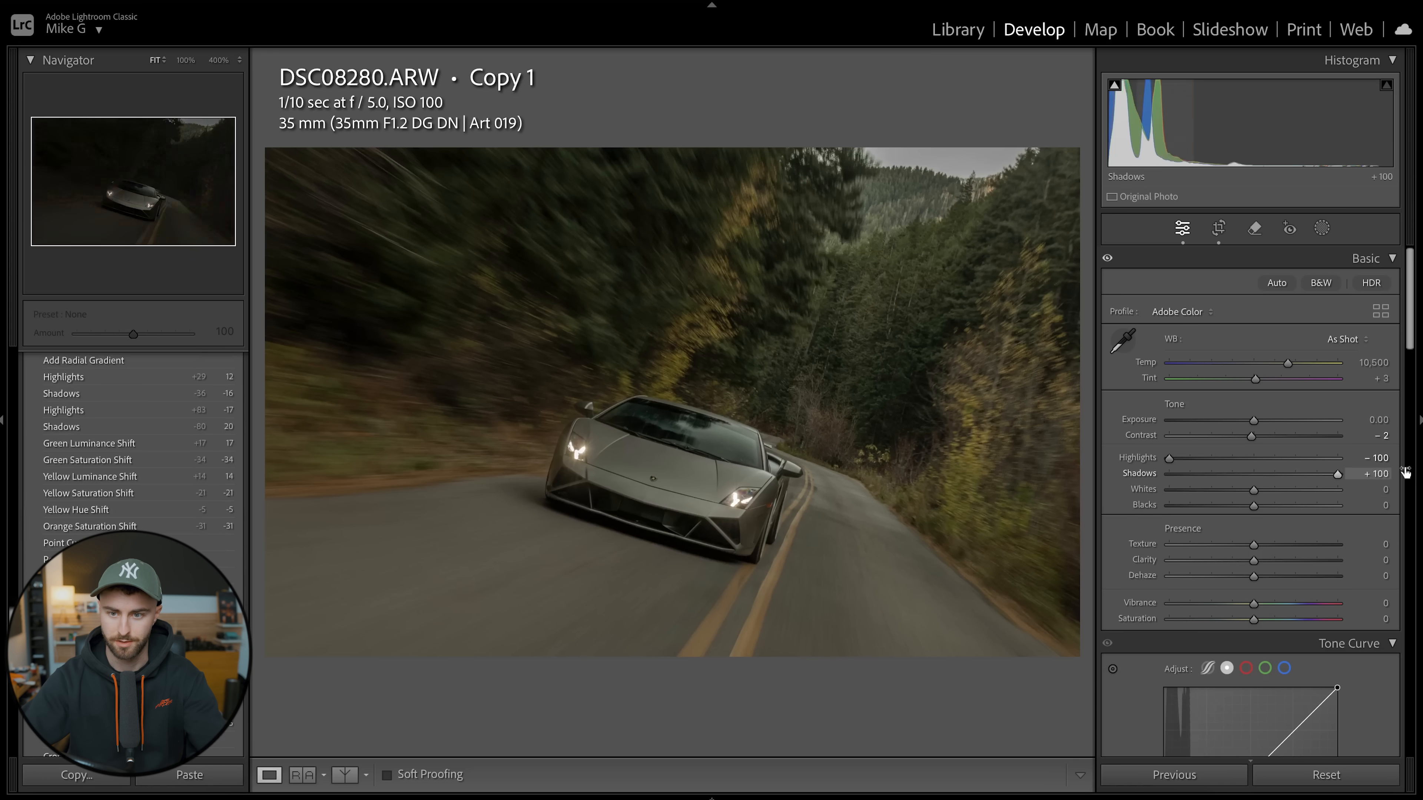
{"action": "left_click_drag", "start_coordinate": [1240, 507], "coordinate": [1160, 493]}
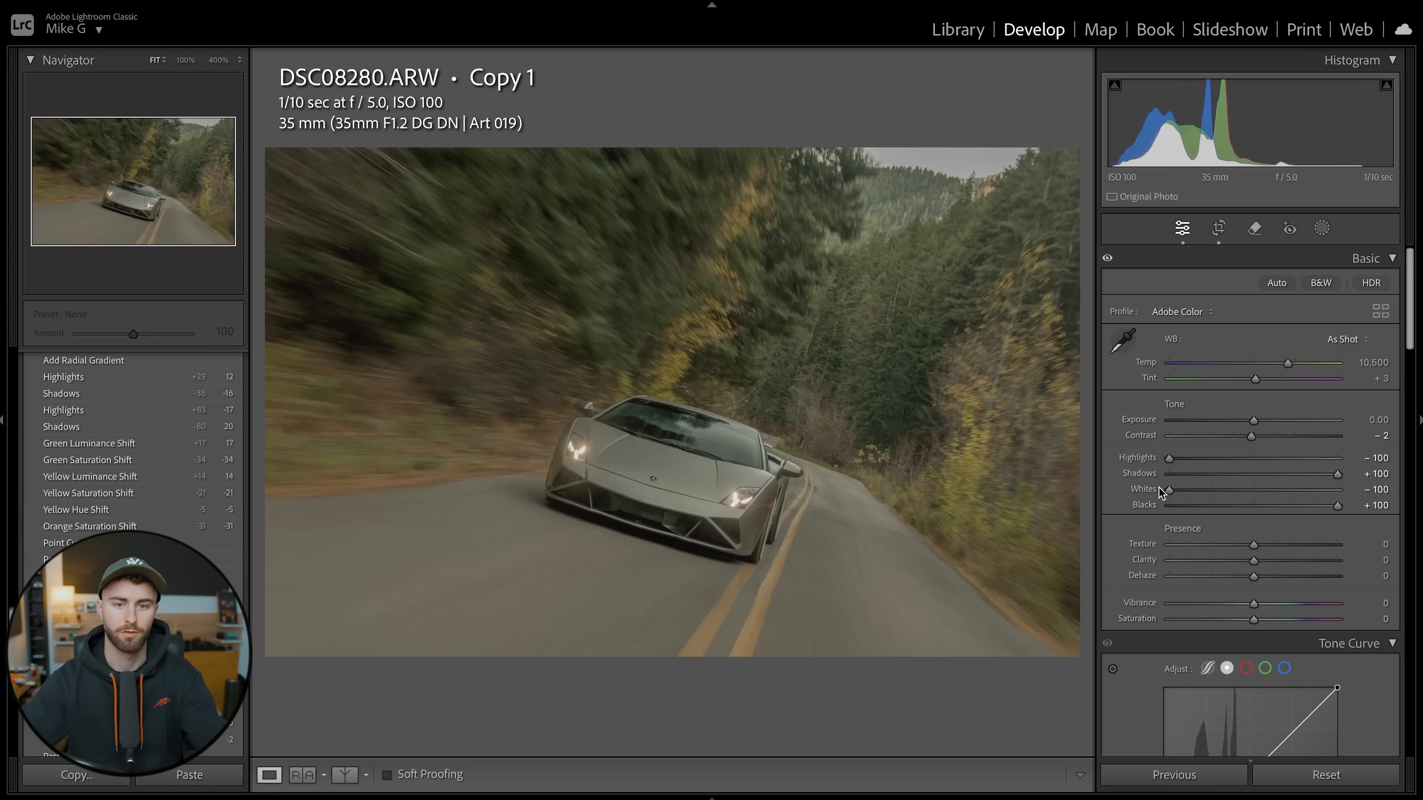
{"action": "key", "text": "ctrl+z"}
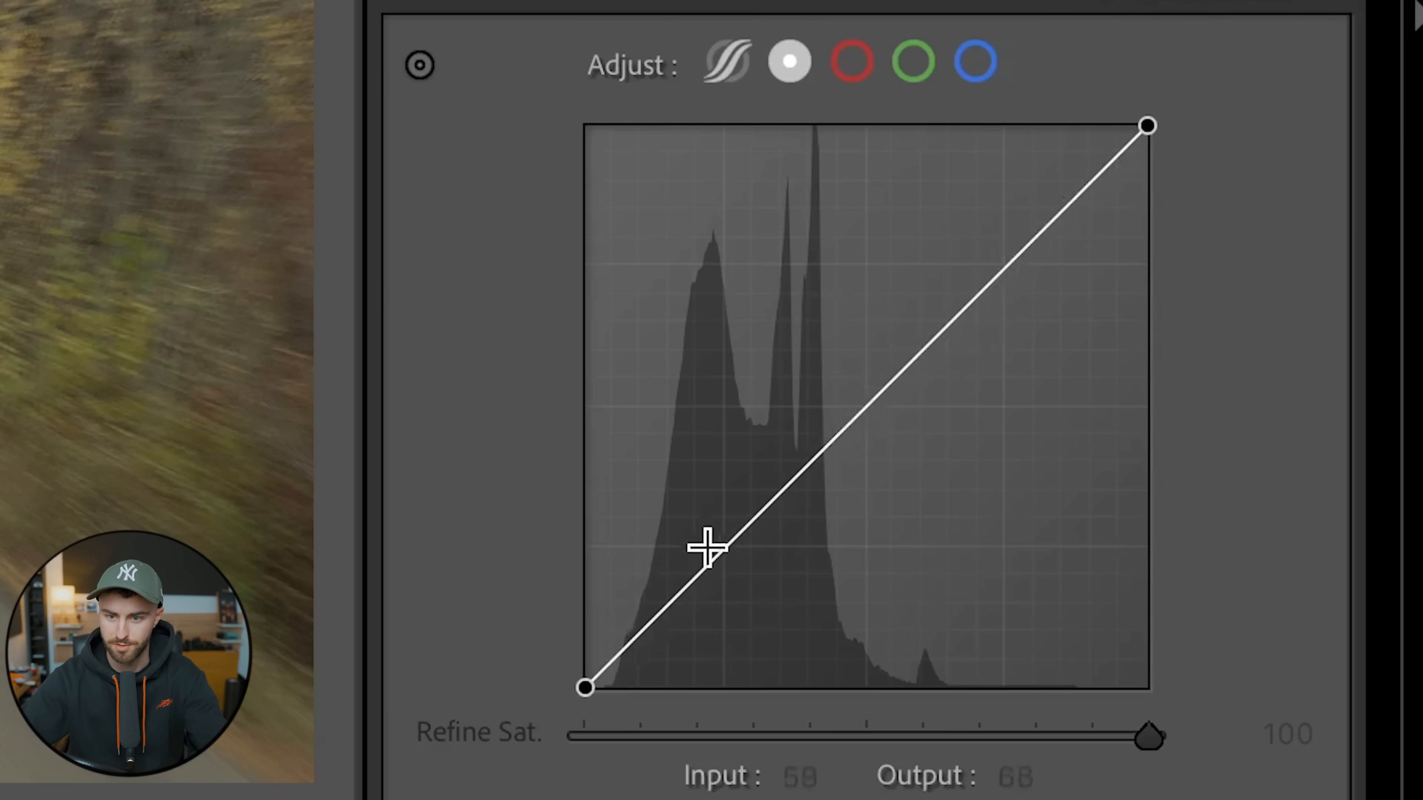
Shape the point curve by raising the upper tones to 172/186, lowering the white endpoint to 241 and pulling down the shadows
{"action": "left_click_drag", "start_coordinate": [919, 354], "coordinate": [962, 297]}
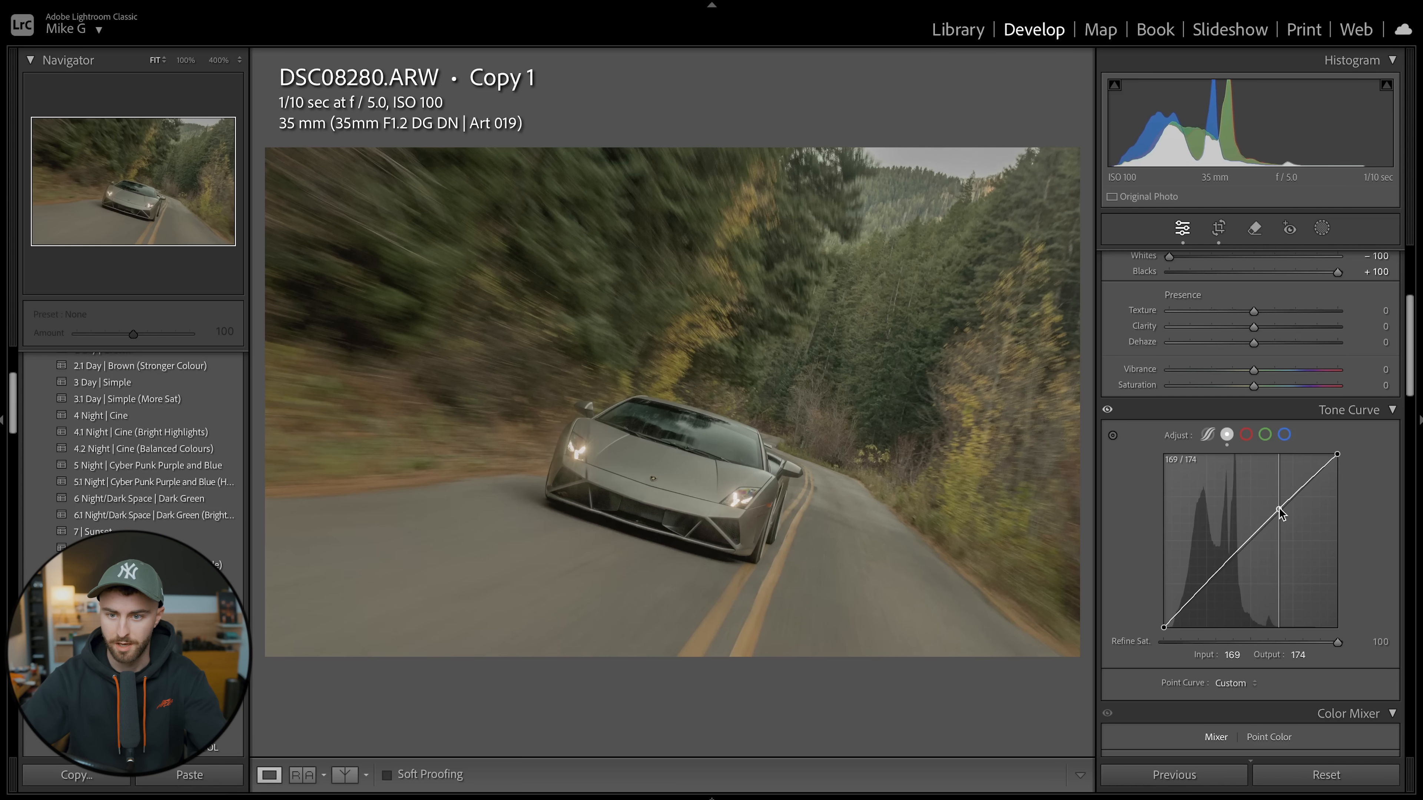
{"action": "left_click_drag", "start_coordinate": [1282, 510], "coordinate": [1281, 500]}
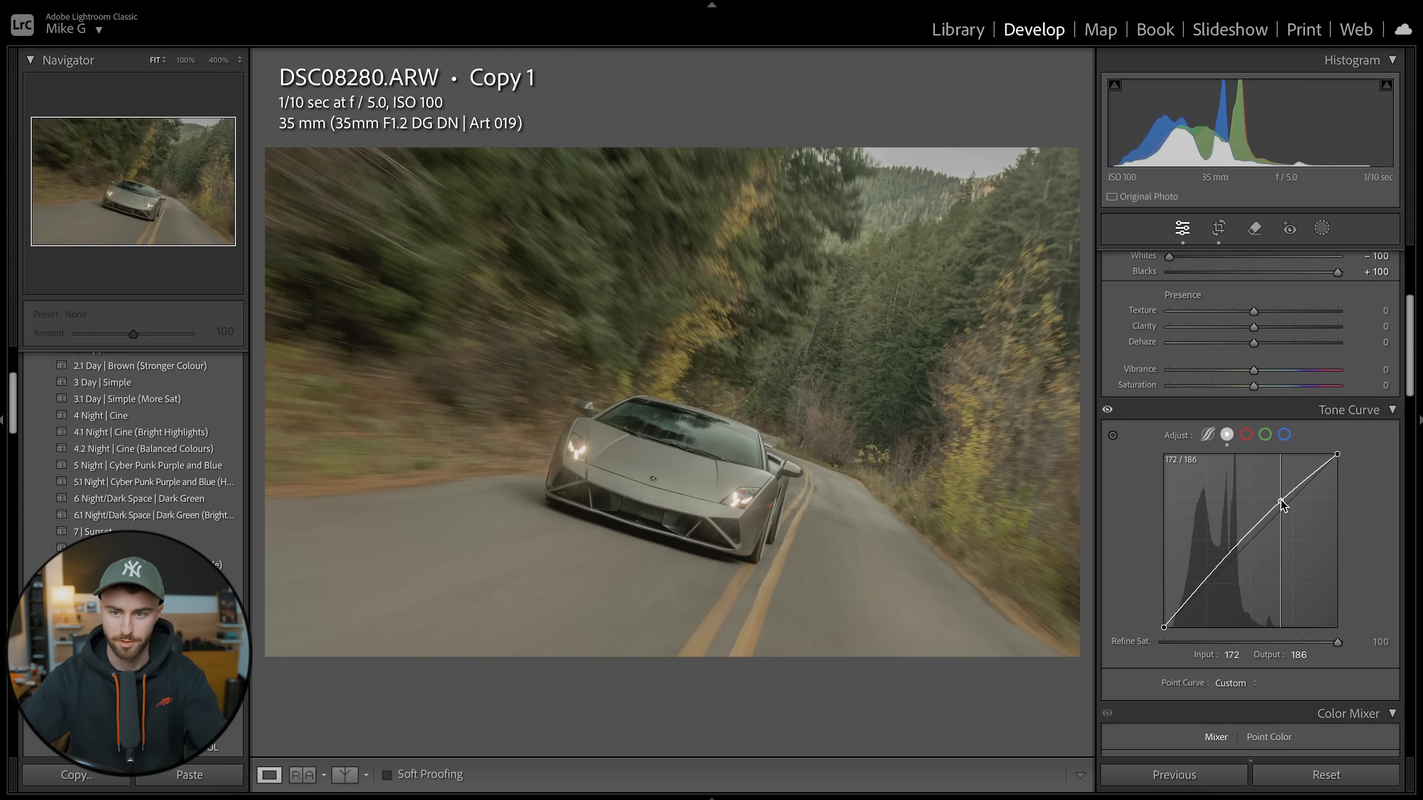
{"action": "left_click_drag", "start_coordinate": [1339, 459], "coordinate": [1350, 467]}
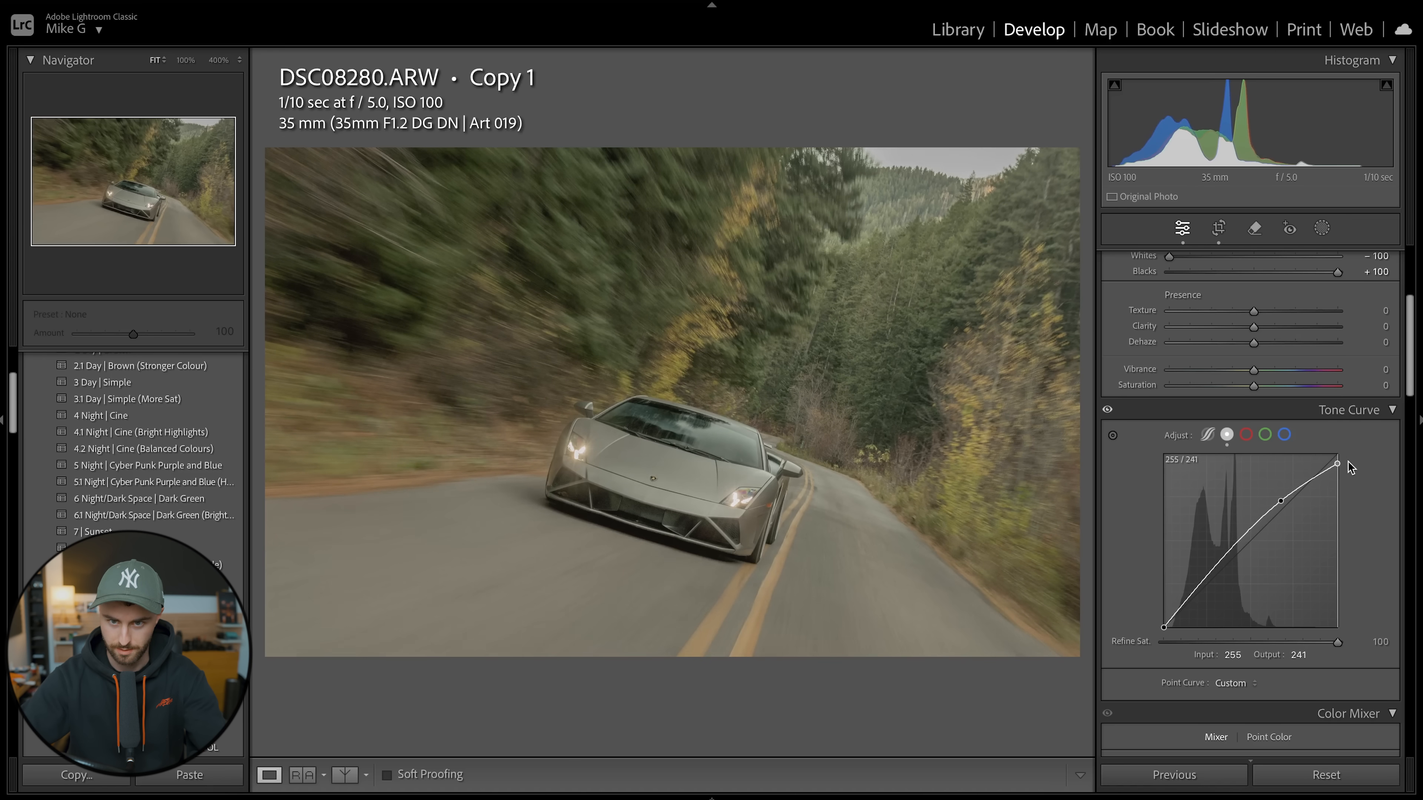
{"action": "left_click_drag", "start_coordinate": [1188, 604], "coordinate": [1164, 621]}
{"action": "left_click_drag", "start_coordinate": [642, 703], "coordinate": [641, 707]}
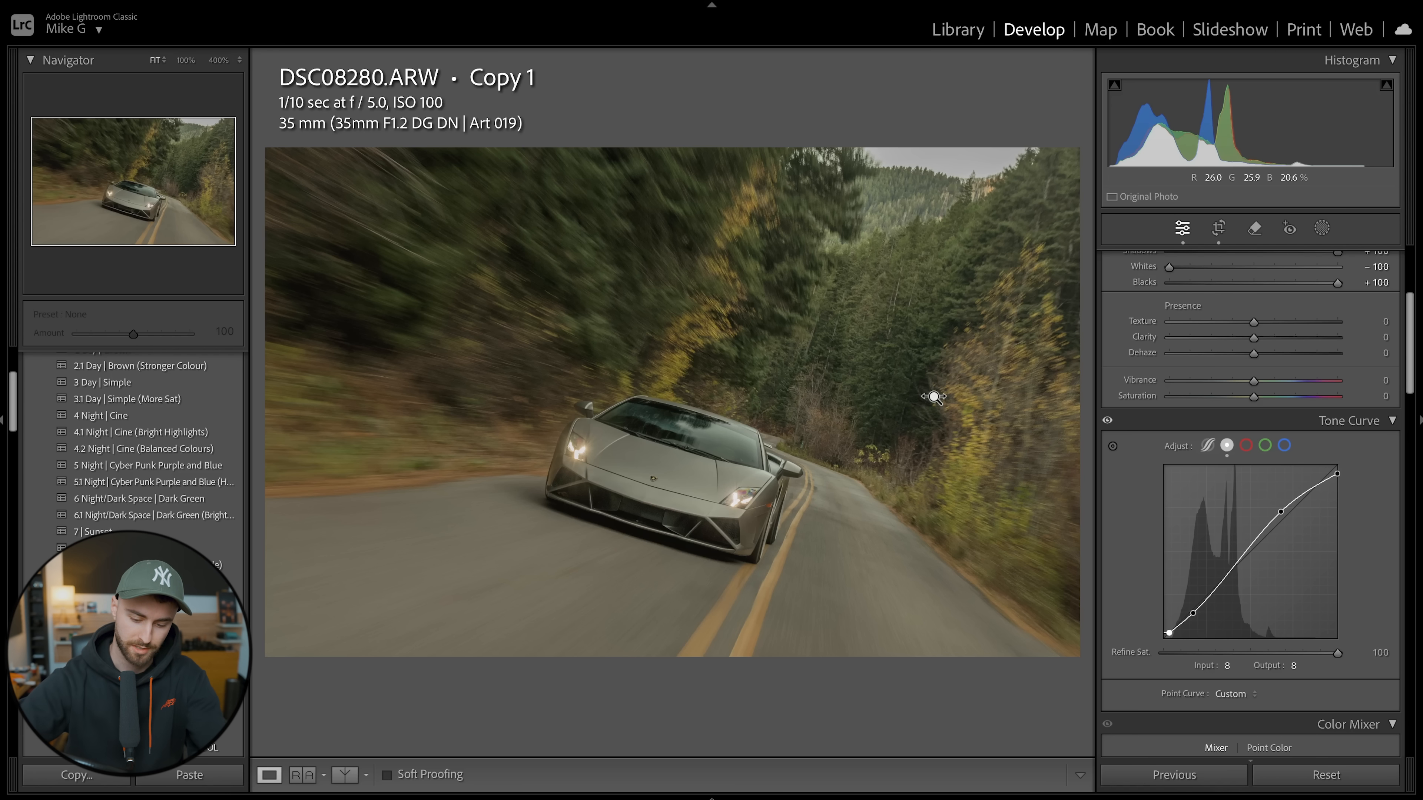
Add a large radial gradient mask over the upper part of the photo and adjust its exposure, highlights and saturation
{"action": "key", "text": "shift+m"}
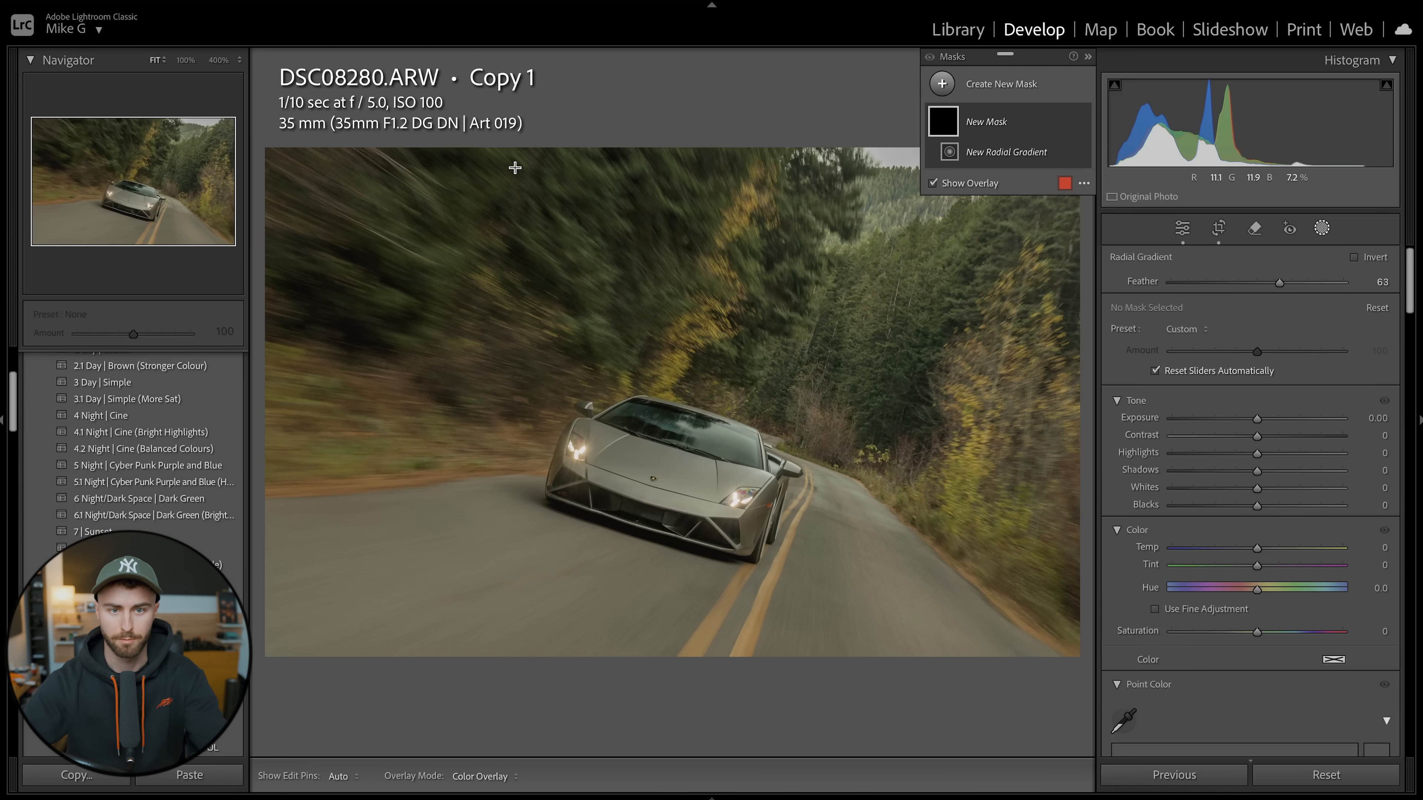
{"action": "left_click_drag", "start_coordinate": [564, 145], "coordinate": [872, 390]}
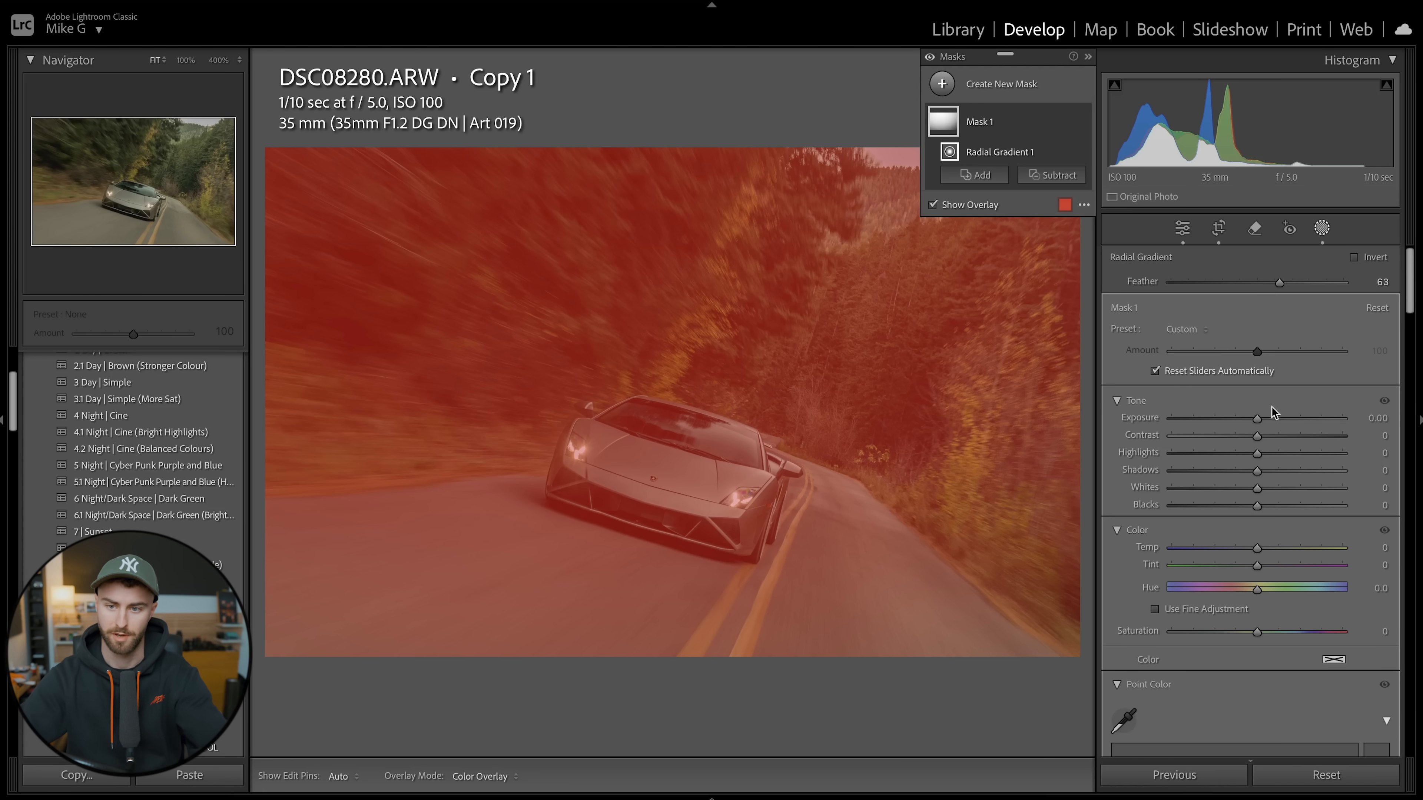
{"action": "left_click_drag", "start_coordinate": [1260, 418], "coordinate": [1264, 452]}
{"action": "left_click_drag", "start_coordinate": [1257, 632], "coordinate": [1259, 637]}
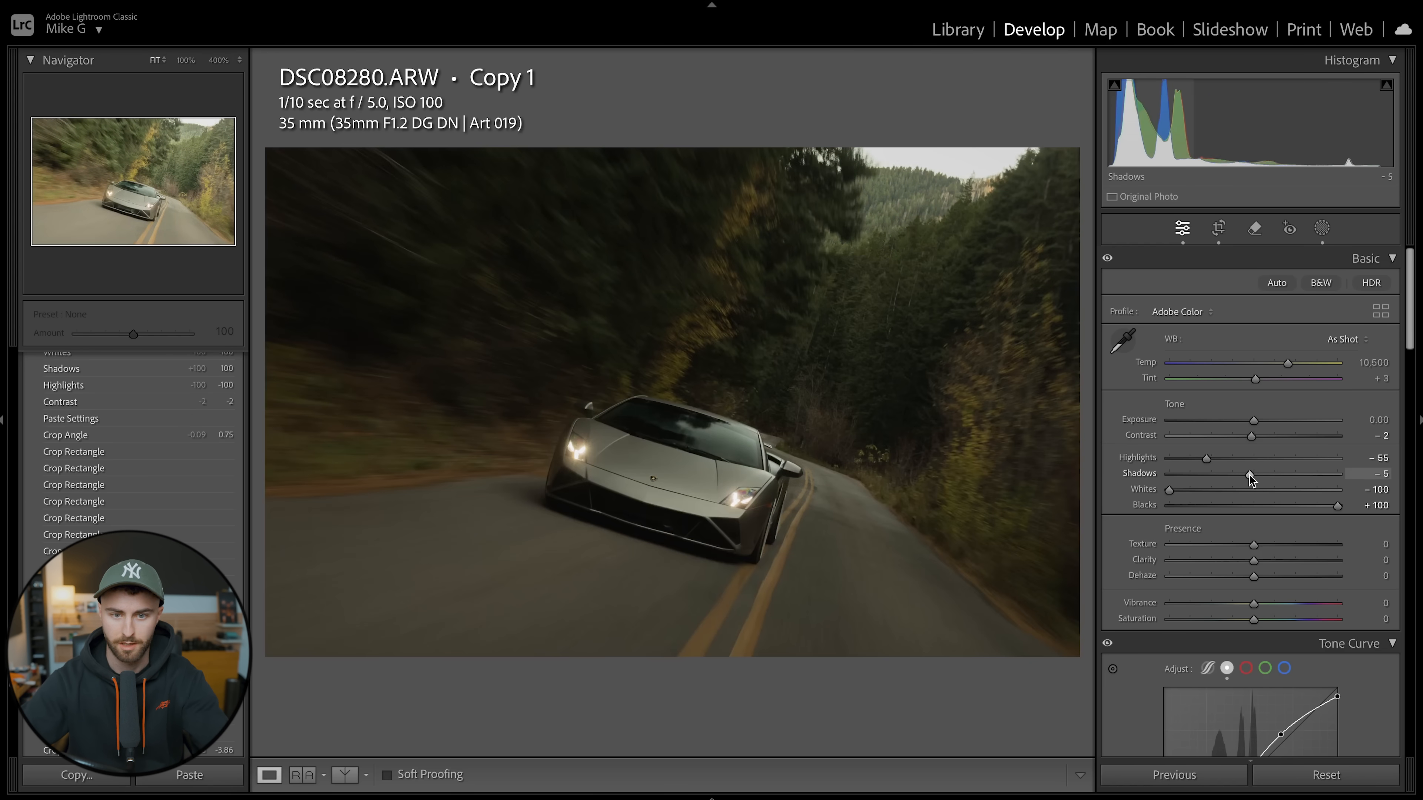
Rebalance the global tones to Highlights -55, Shadows +10, Whites -27 and Blacks +90
{"action": "left_click_drag", "start_coordinate": [1249, 475], "coordinate": [1258, 478]}
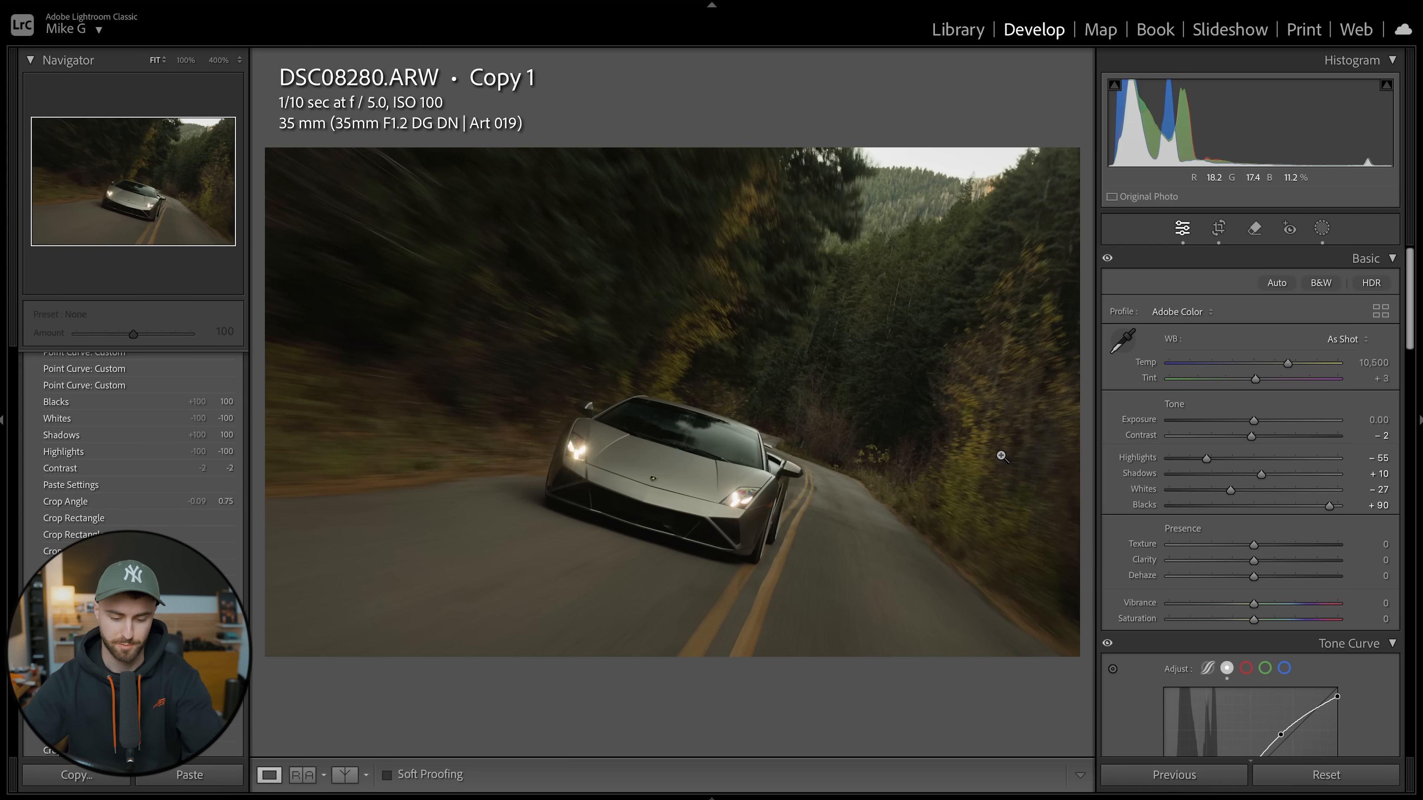
Create a new Select Subject mask covering the car
{"action": "key", "text": "shift+w"}
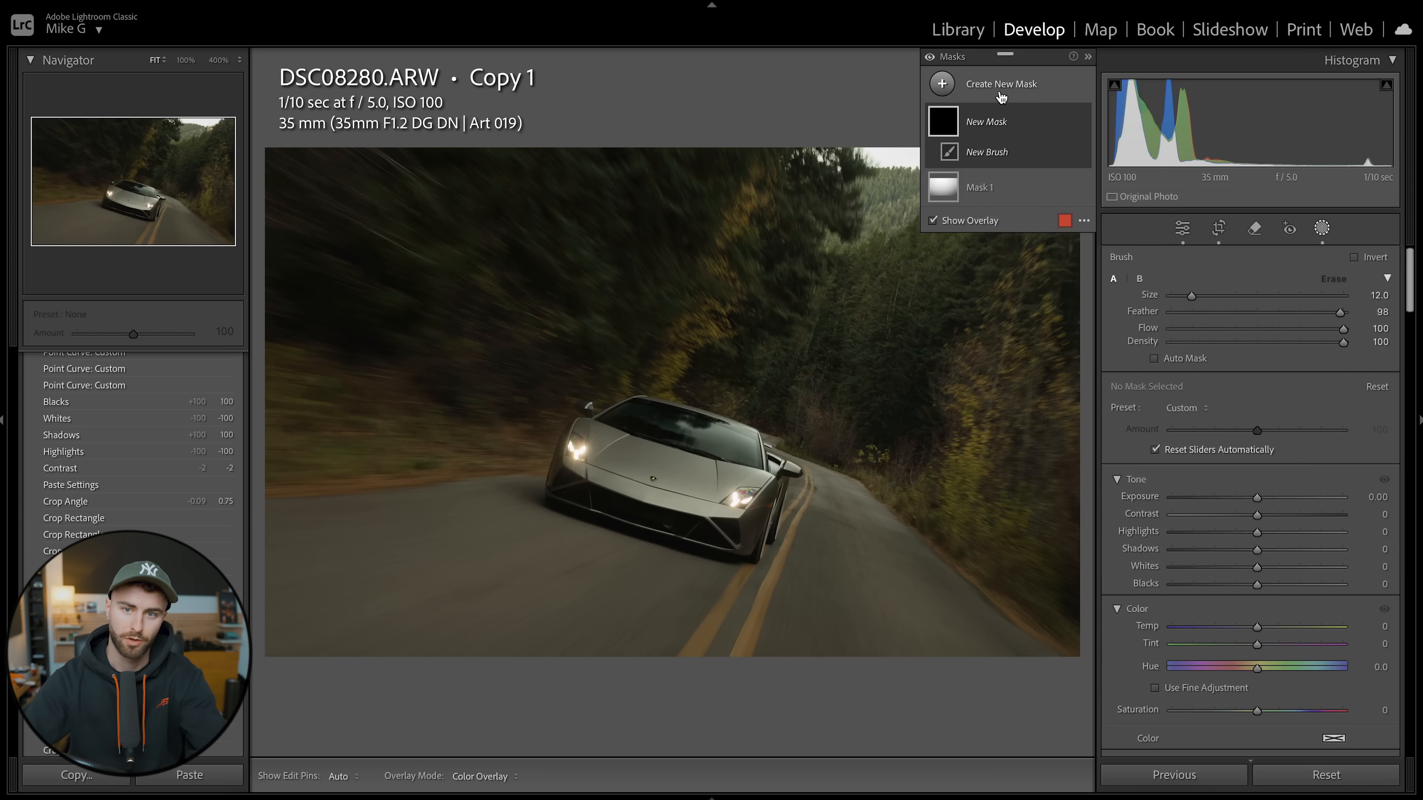
{"action": "left_click", "coordinate": [943, 84]}
{"action": "left_click", "coordinate": [1019, 115]}
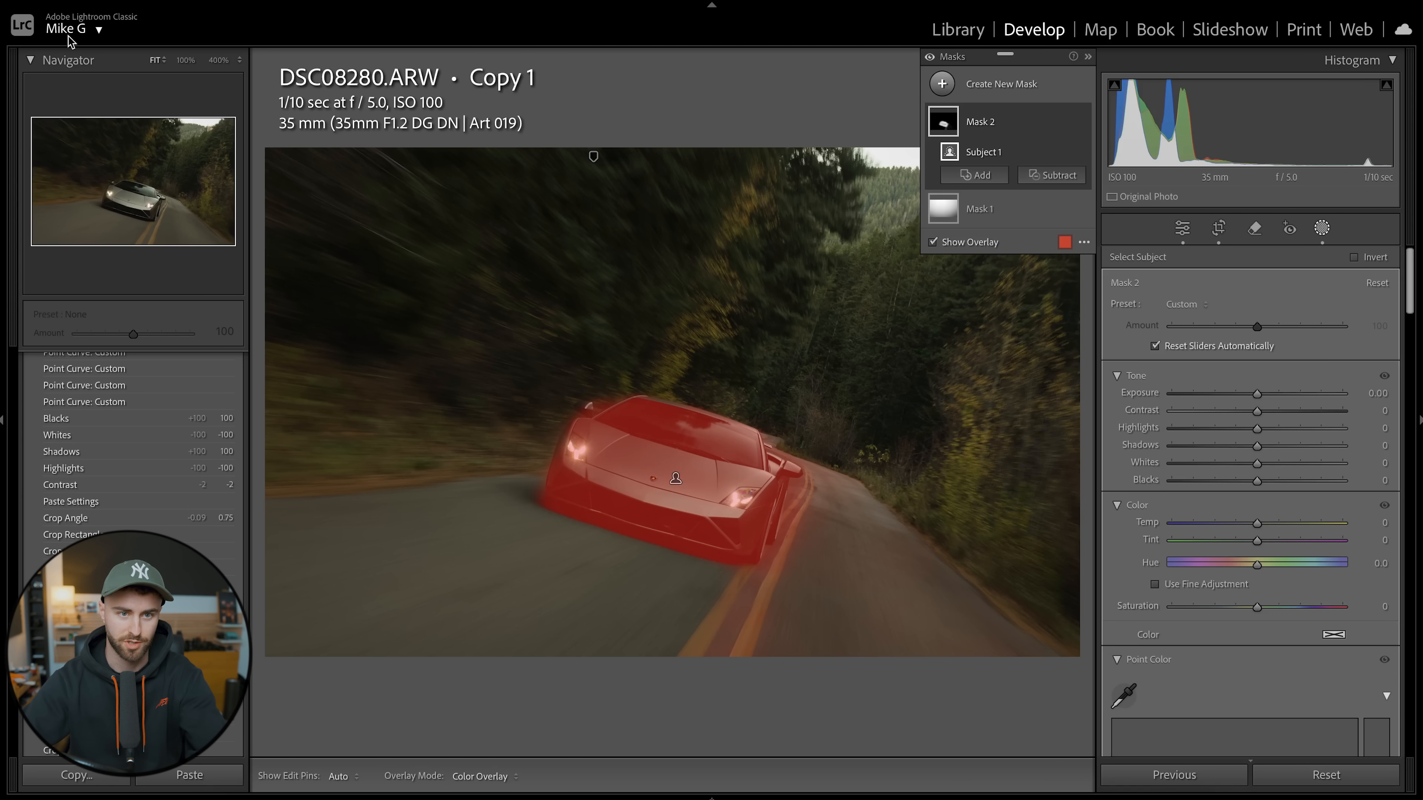
Create a second Select Subject mask, invert it to cover everything except the car, and add a subtracting brush to it
{"action": "left_click", "coordinate": [186, 60]}
{"action": "left_click", "coordinate": [151, 200]}
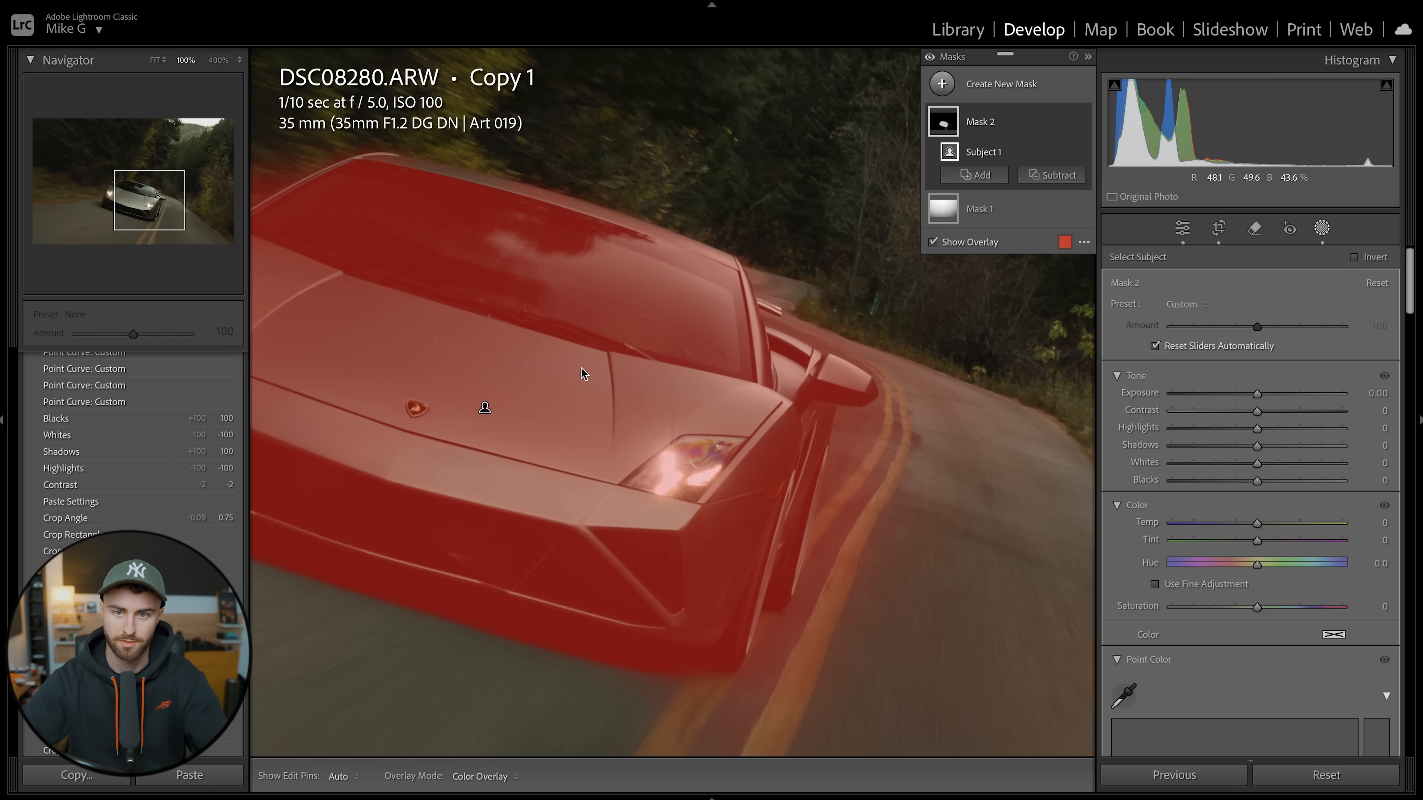
{"action": "left_click", "coordinate": [940, 95]}
{"action": "left_click", "coordinate": [1003, 116]}
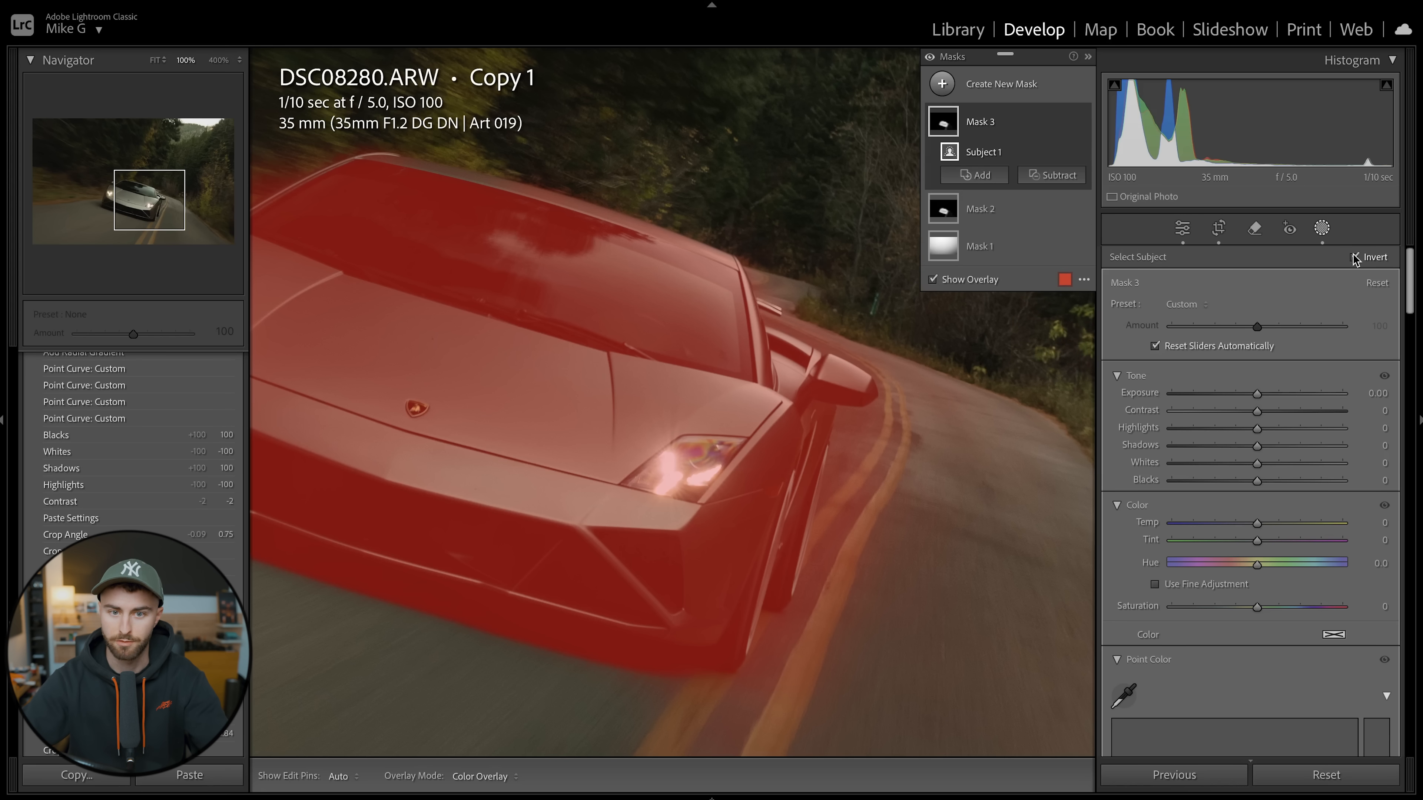
{"action": "left_click", "coordinate": [1355, 257]}
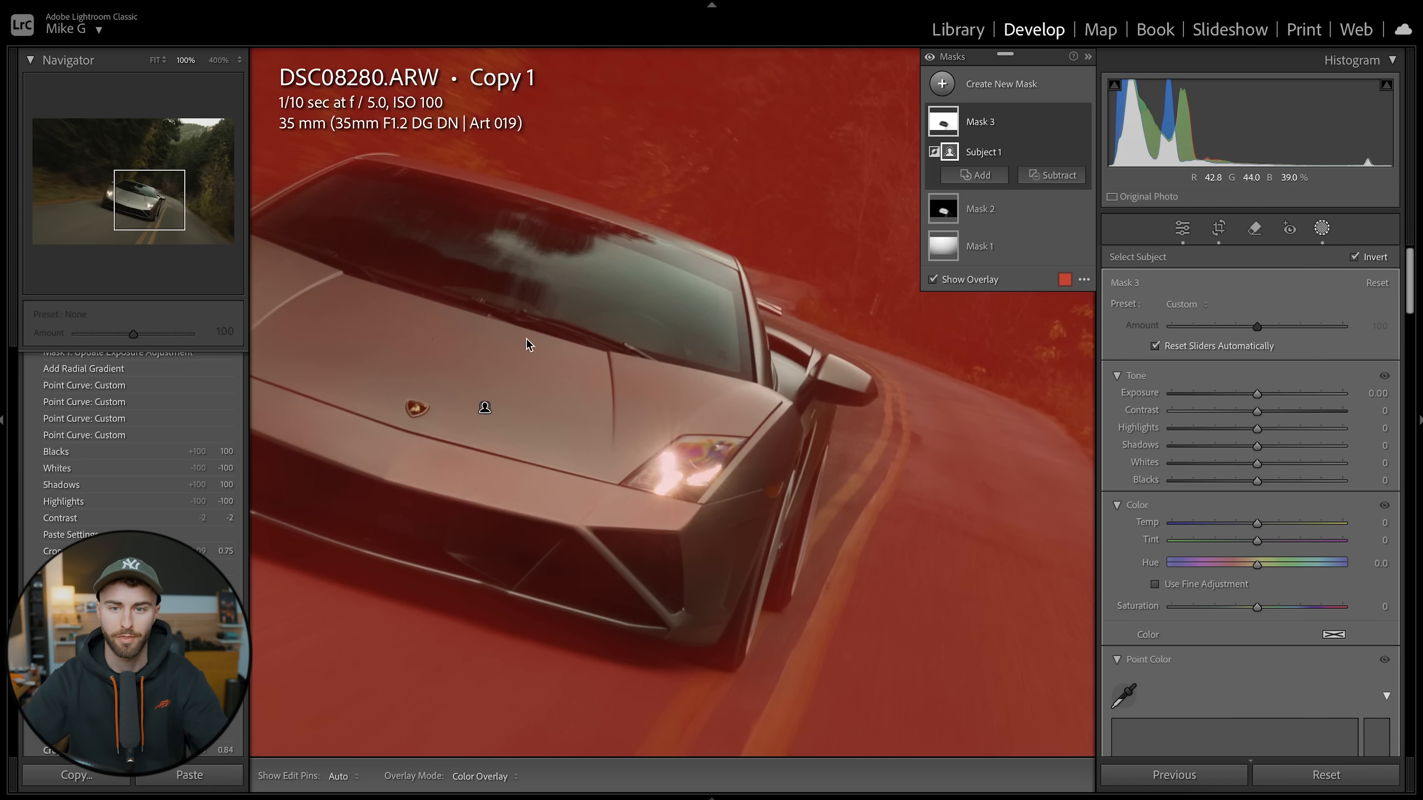
{"action": "left_click", "coordinate": [1040, 179]}
{"action": "left_click", "coordinate": [1053, 330]}
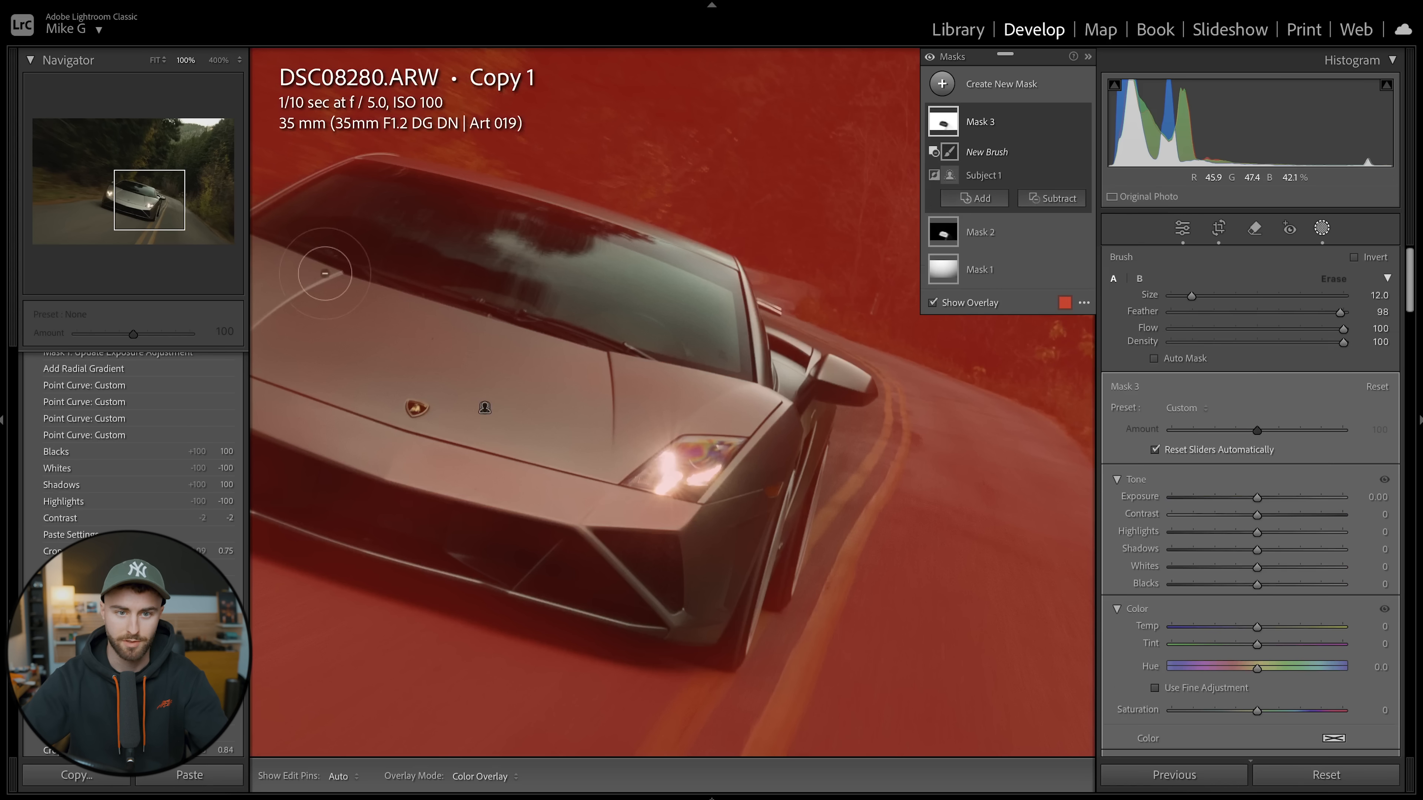
Rename the inverted mask Not Car, the subject mask Car and the radial gradient mask Soft Box Overhead
{"action": "right_click", "coordinate": [988, 126]}
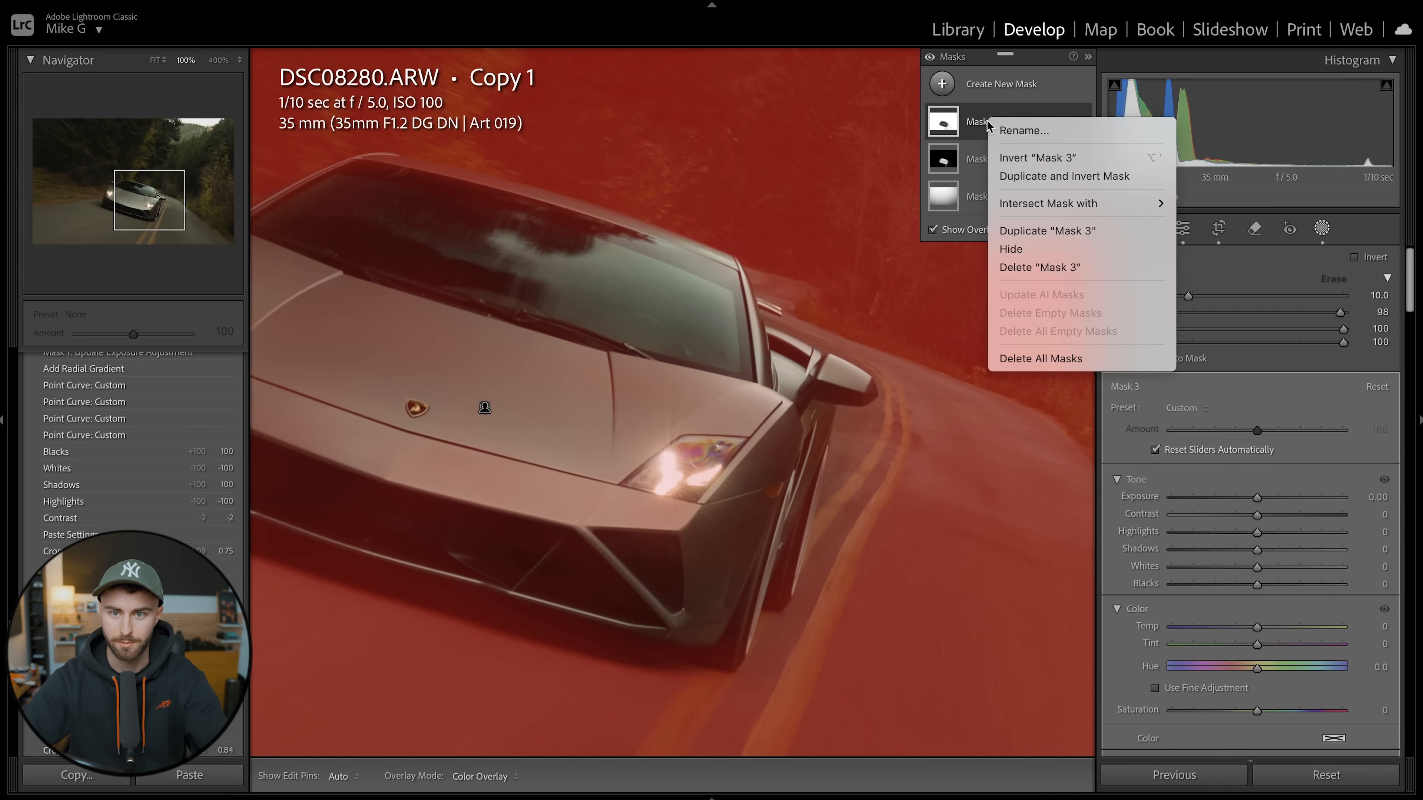
{"action": "left_click", "coordinate": [1027, 133]}
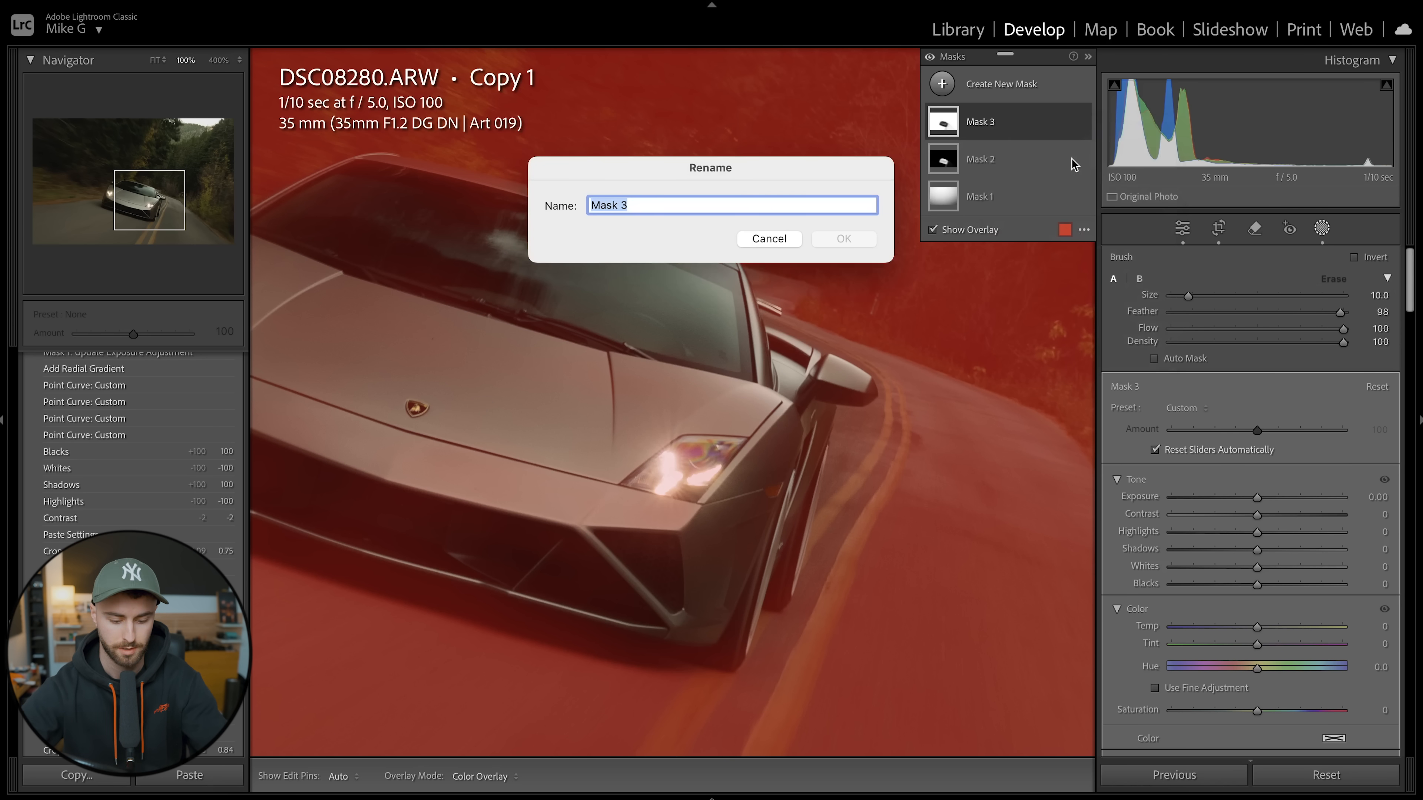
{"action": "type", "text": "Not Car"}
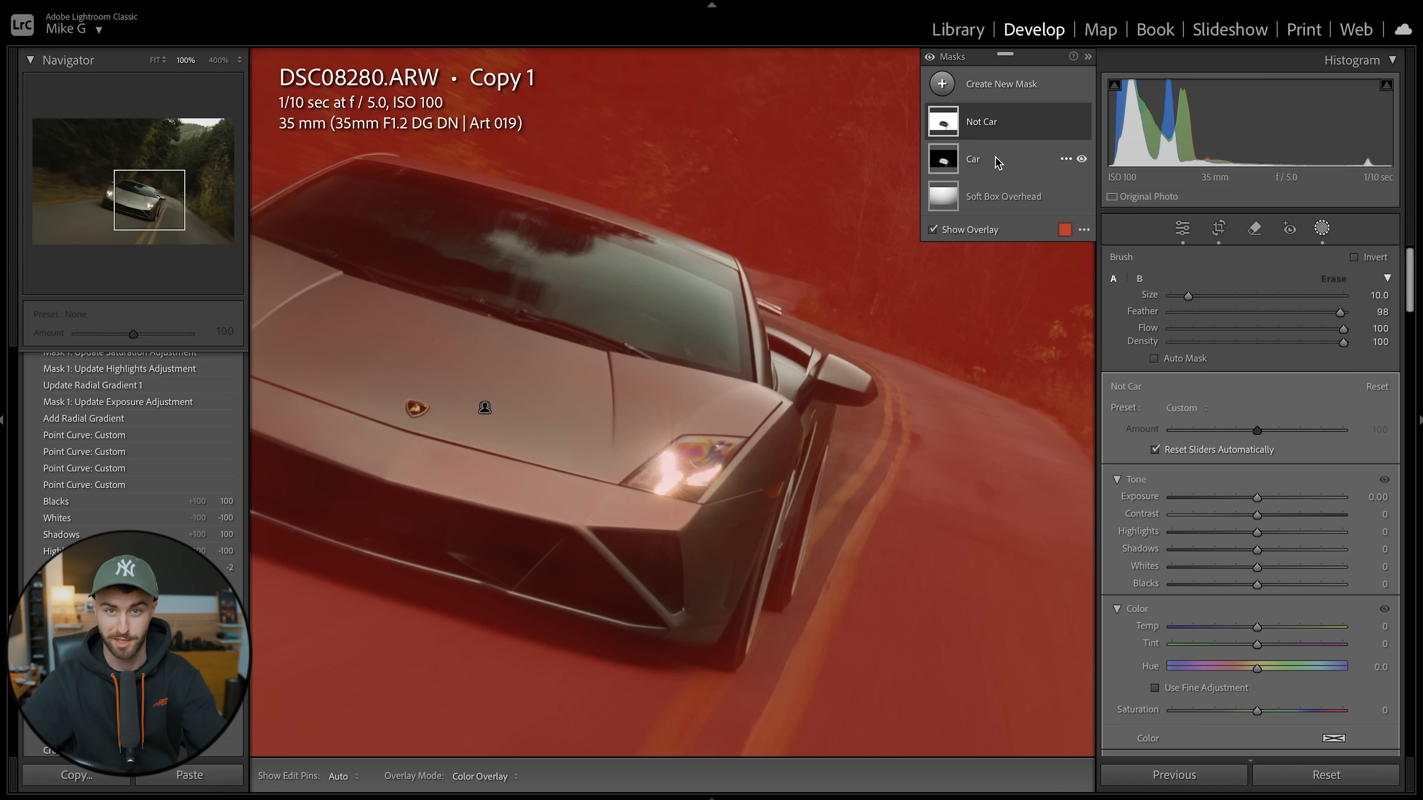
{"action": "left_click", "coordinate": [987, 139]}
{"action": "left_click", "coordinate": [994, 135]}
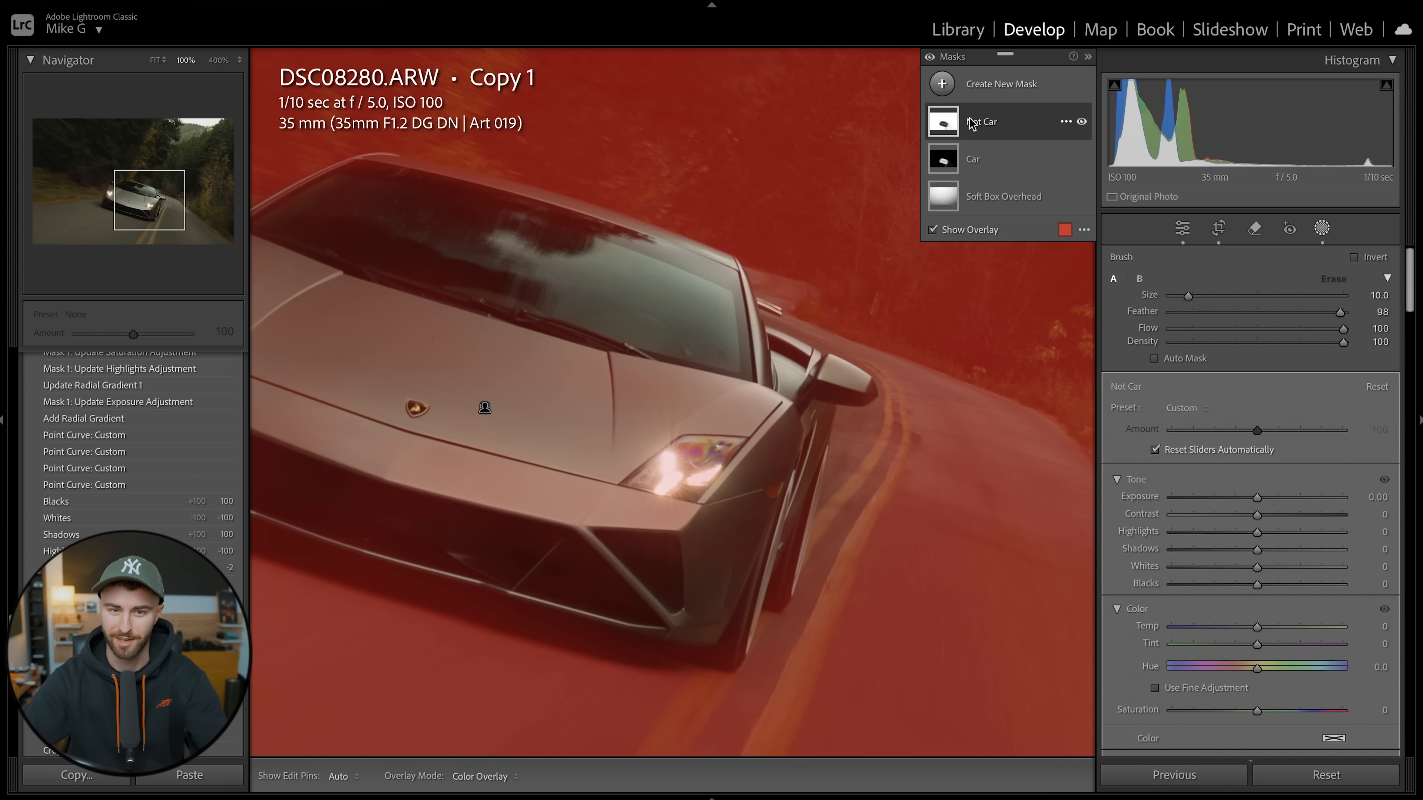
Hide the Car mask and brush the car's body, bumper, roof edge and mirrors out of the Not Car mask with Feather 44
{"action": "left_click", "coordinate": [1080, 161]}
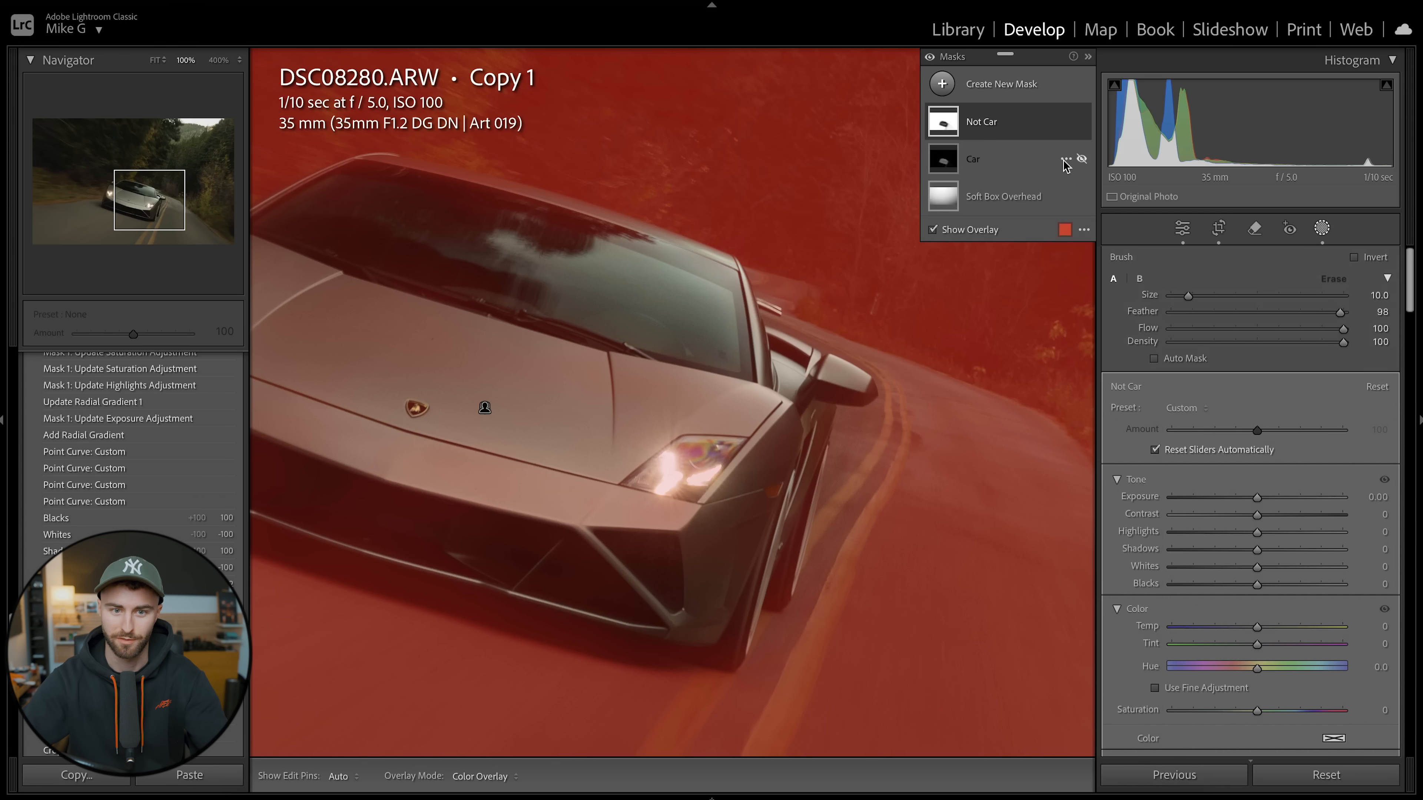
{"action": "left_click", "coordinate": [990, 123]}
{"action": "left_click", "coordinate": [1038, 197]}
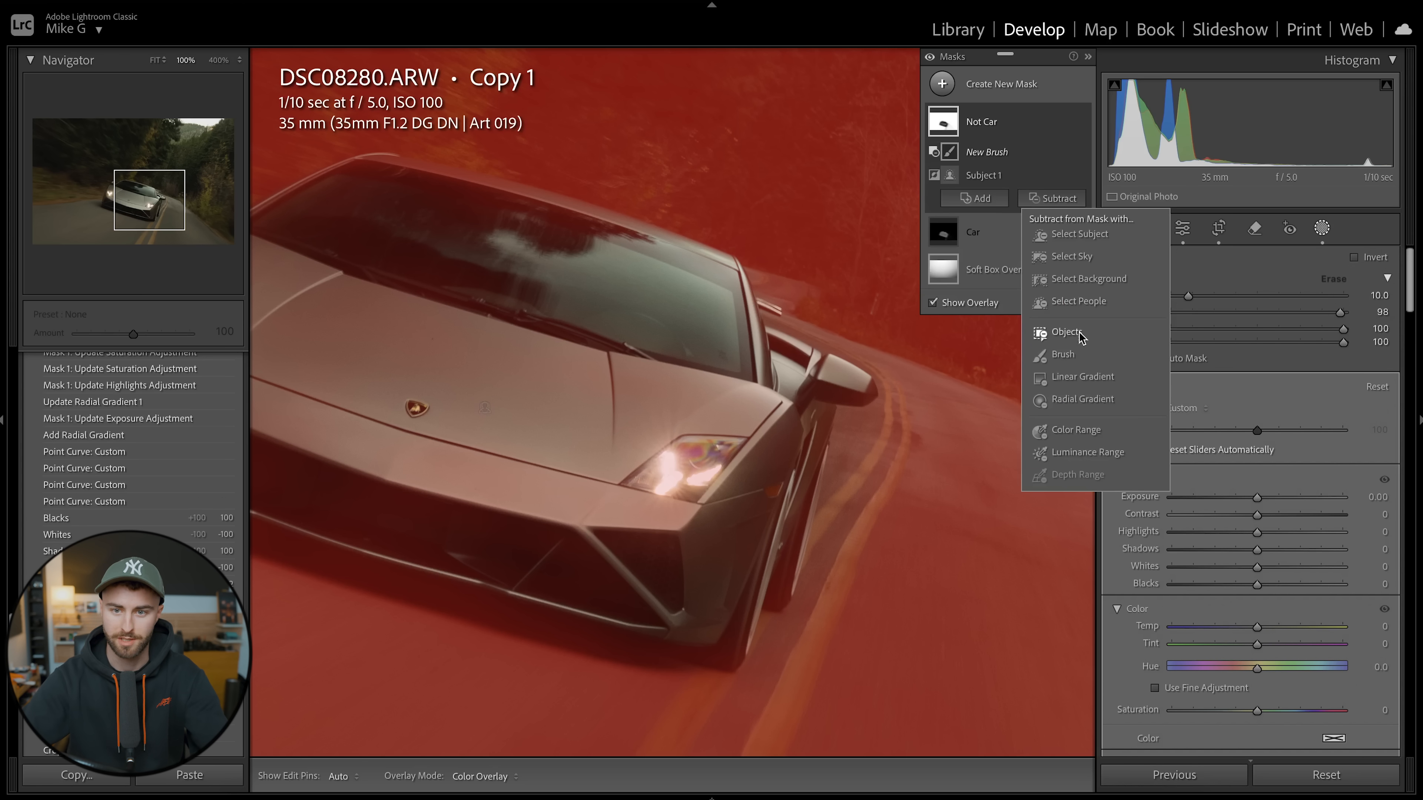
{"action": "left_click", "coordinate": [1063, 354]}
{"action": "left_click_drag", "start_coordinate": [1340, 313], "coordinate": [1247, 313]}
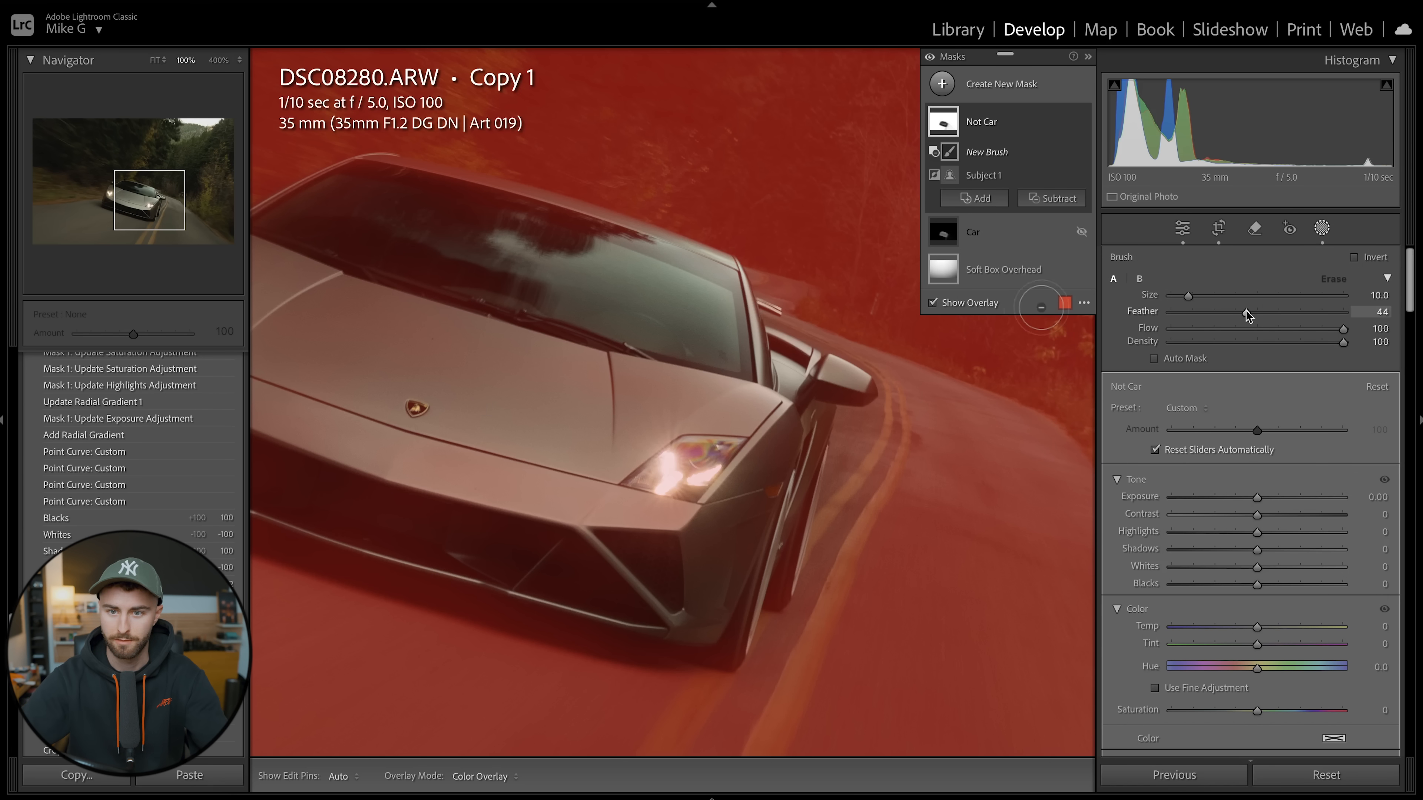
{"action": "mouse_move", "coordinate": [349, 205]}
{"action": "left_mouse_down"}
{"action": "mouse_move", "coordinate": [394, 189]}
{"action": "mouse_move", "coordinate": [438, 200]}
{"action": "mouse_move", "coordinate": [392, 186]}
{"action": "left_mouse_up"}
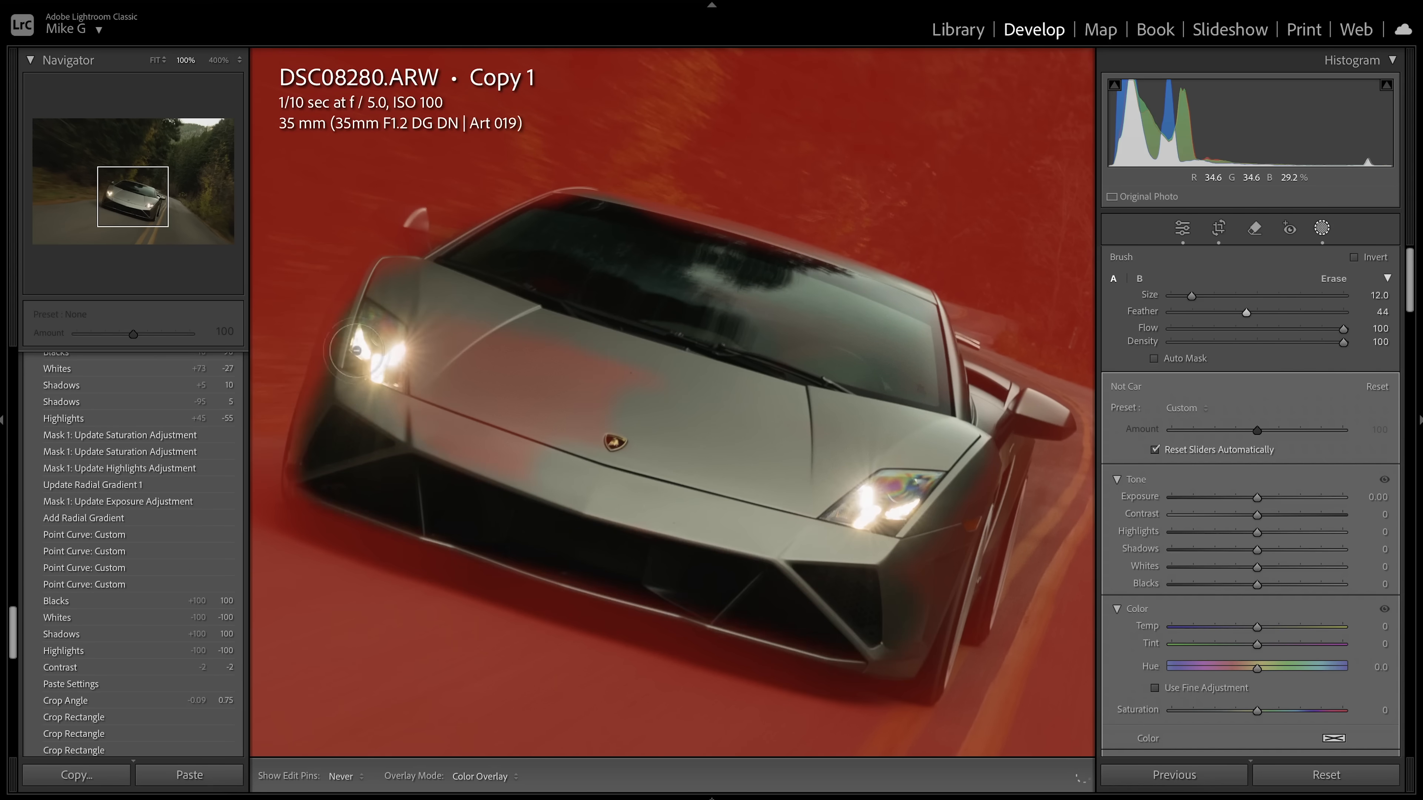
{"action": "left_click_drag", "start_coordinate": [314, 493], "coordinate": [751, 638]}
{"action": "mouse_move", "coordinate": [417, 215]}
{"action": "left_mouse_down"}
{"action": "mouse_move", "coordinate": [392, 229]}
{"action": "mouse_move", "coordinate": [451, 239]}
{"action": "left_mouse_up"}
{"action": "left_click_drag", "start_coordinate": [1035, 418], "coordinate": [855, 349]}
{"action": "left_click_drag", "start_coordinate": [812, 325], "coordinate": [855, 348]}
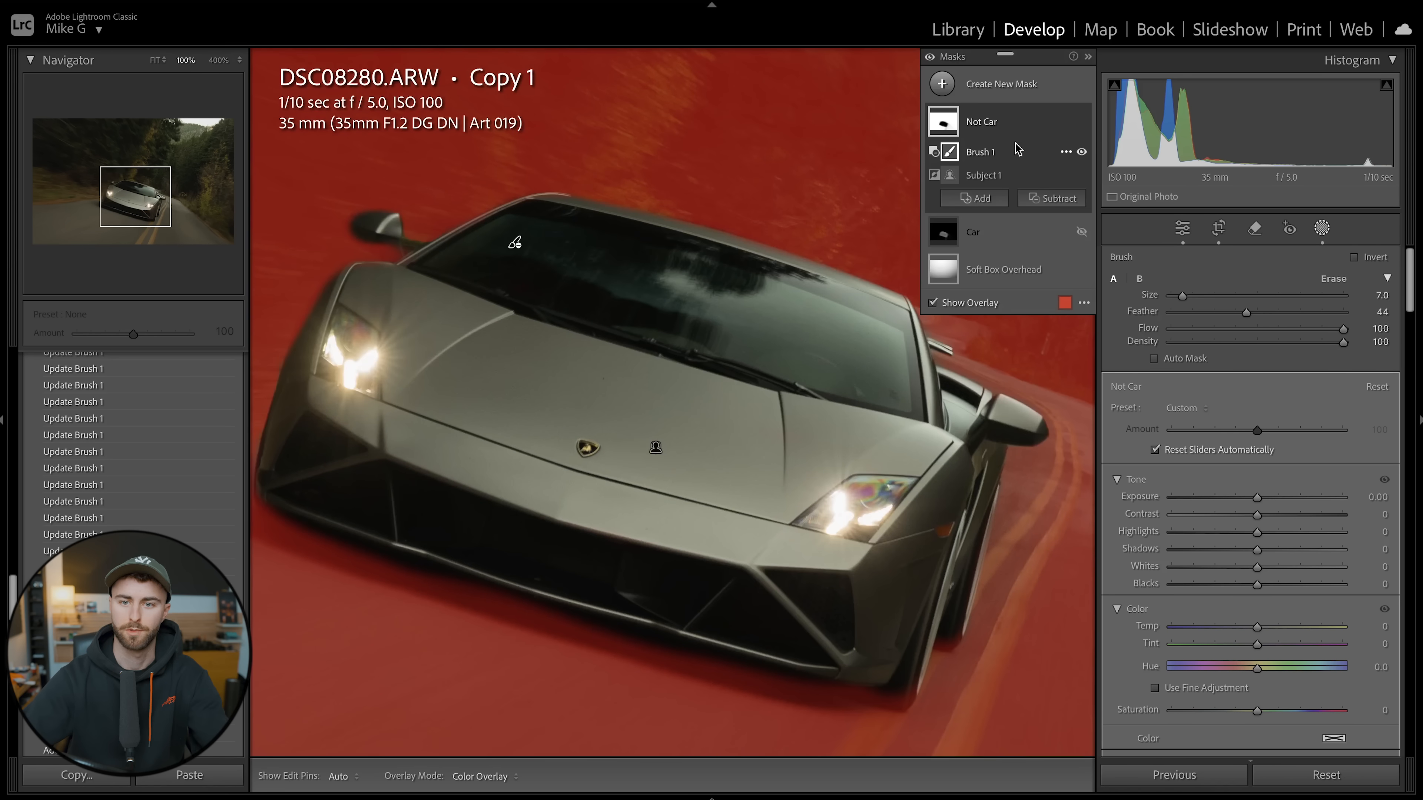
Hide the Not Car mask, show the Car mask and add a brush to it at Size 15 and Feather 44
{"action": "left_click", "coordinate": [1082, 121]}
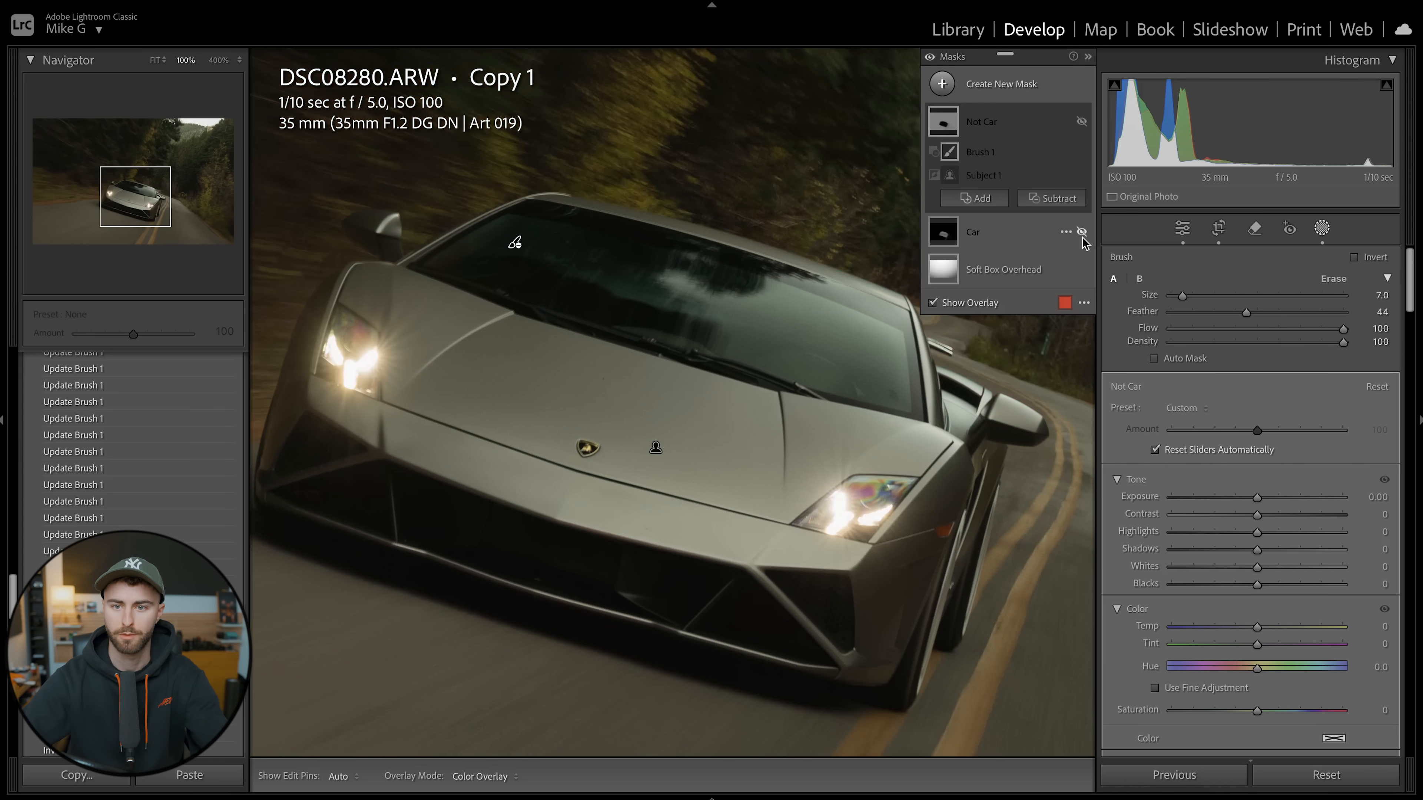
{"action": "left_click", "coordinate": [1056, 242]}
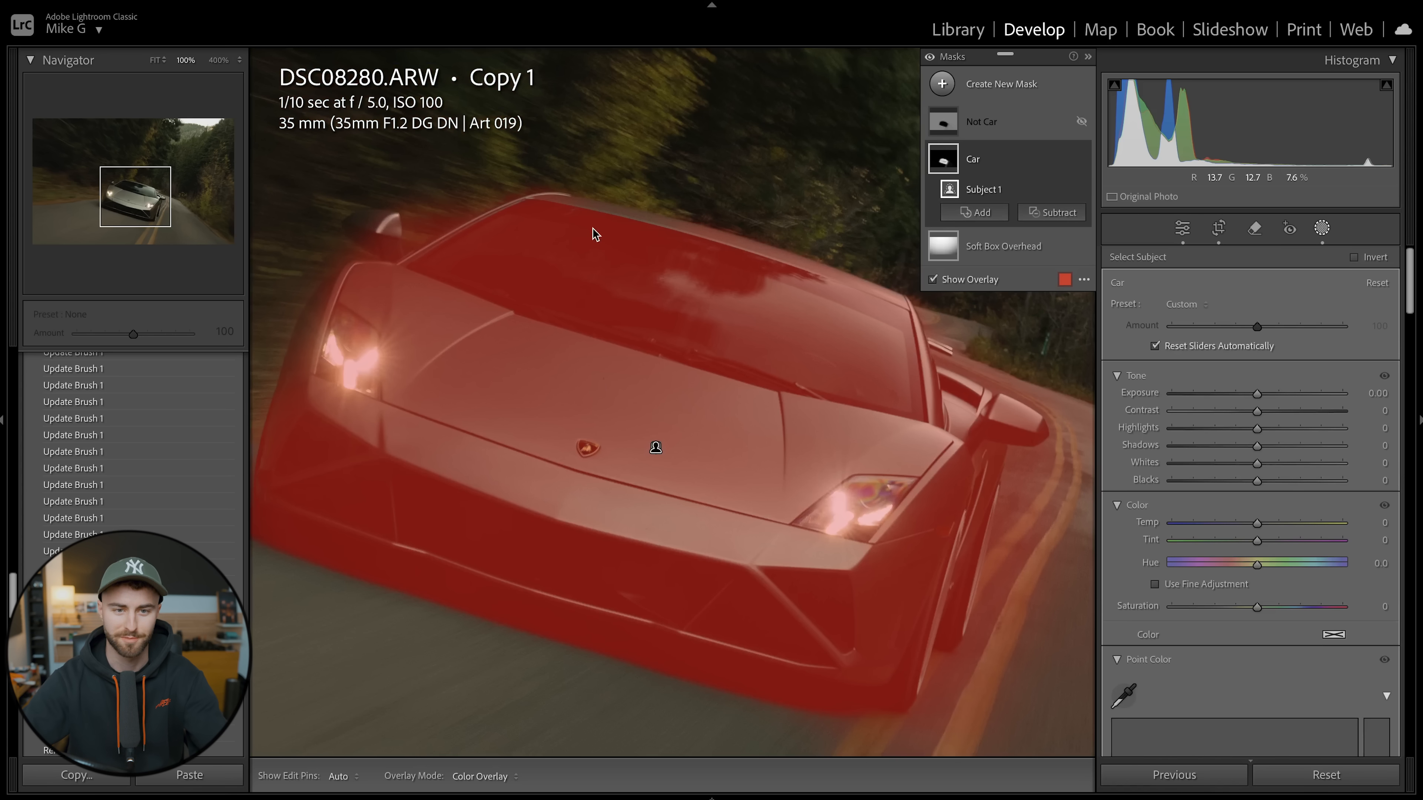
{"action": "left_click", "coordinate": [982, 219]}
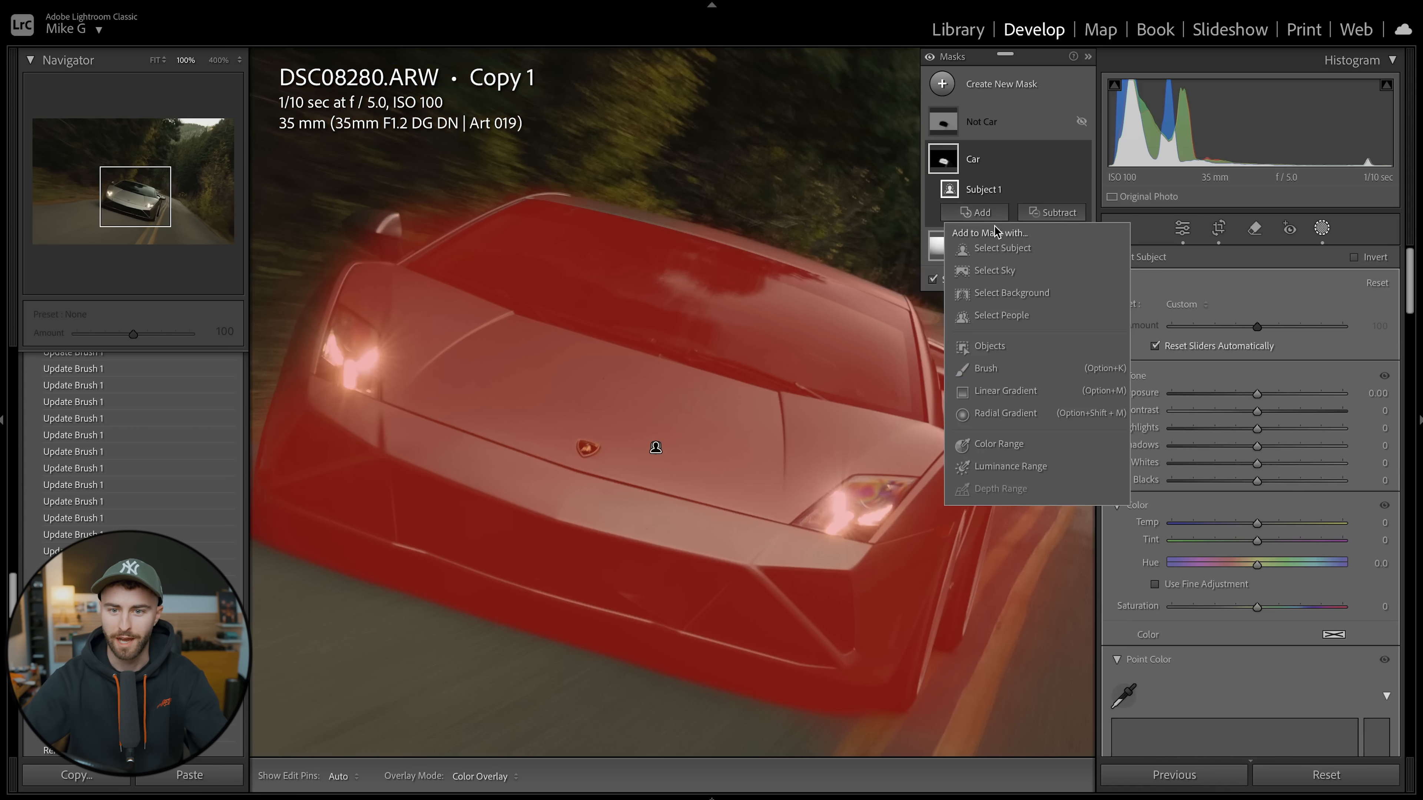
{"action": "left_click", "coordinate": [985, 368]}
{"action": "key", "text": "bracketright"}
{"action": "key", "text": "bracketright"}
{"action": "key", "text": "bracketright"}
{"action": "key", "text": "h"}
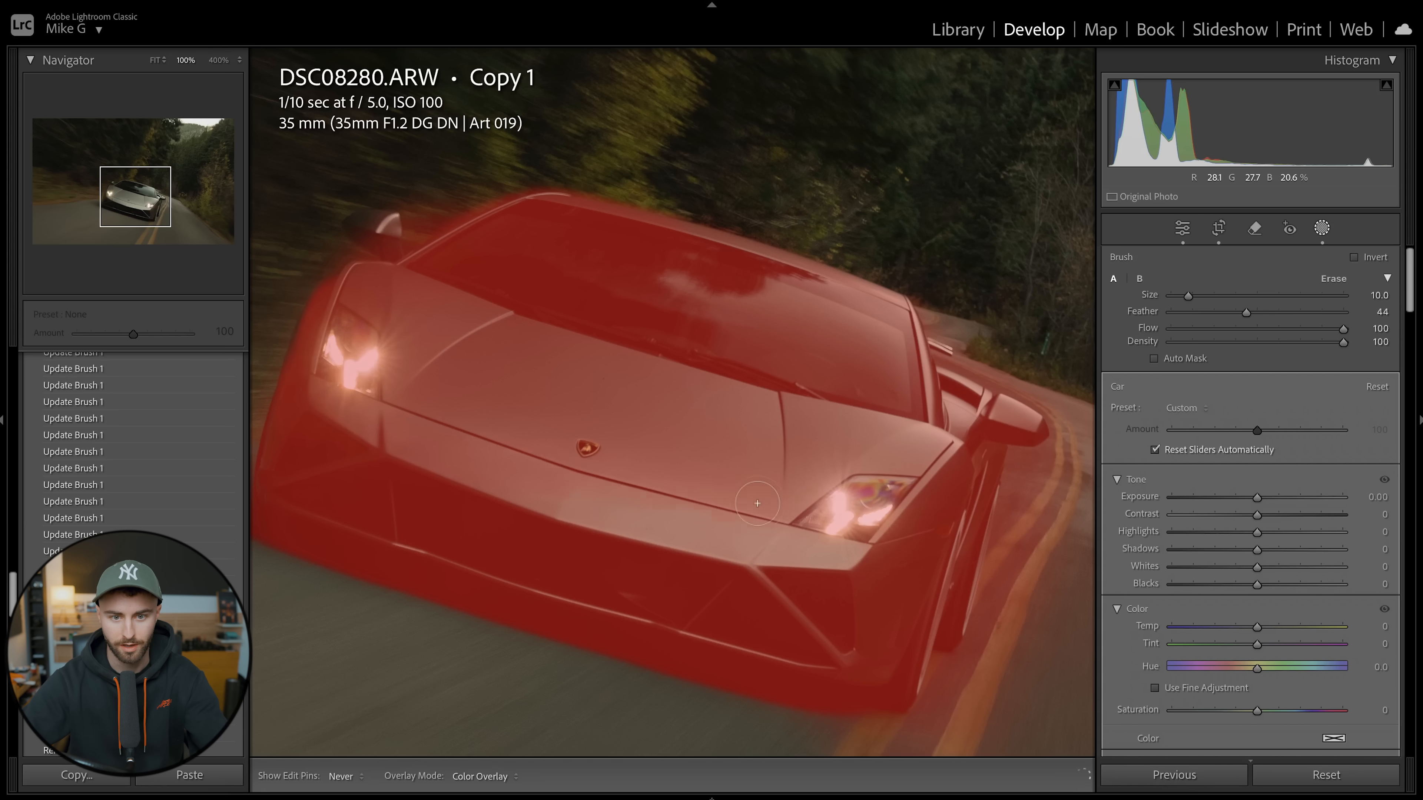
{"action": "key", "text": "bracketright"}
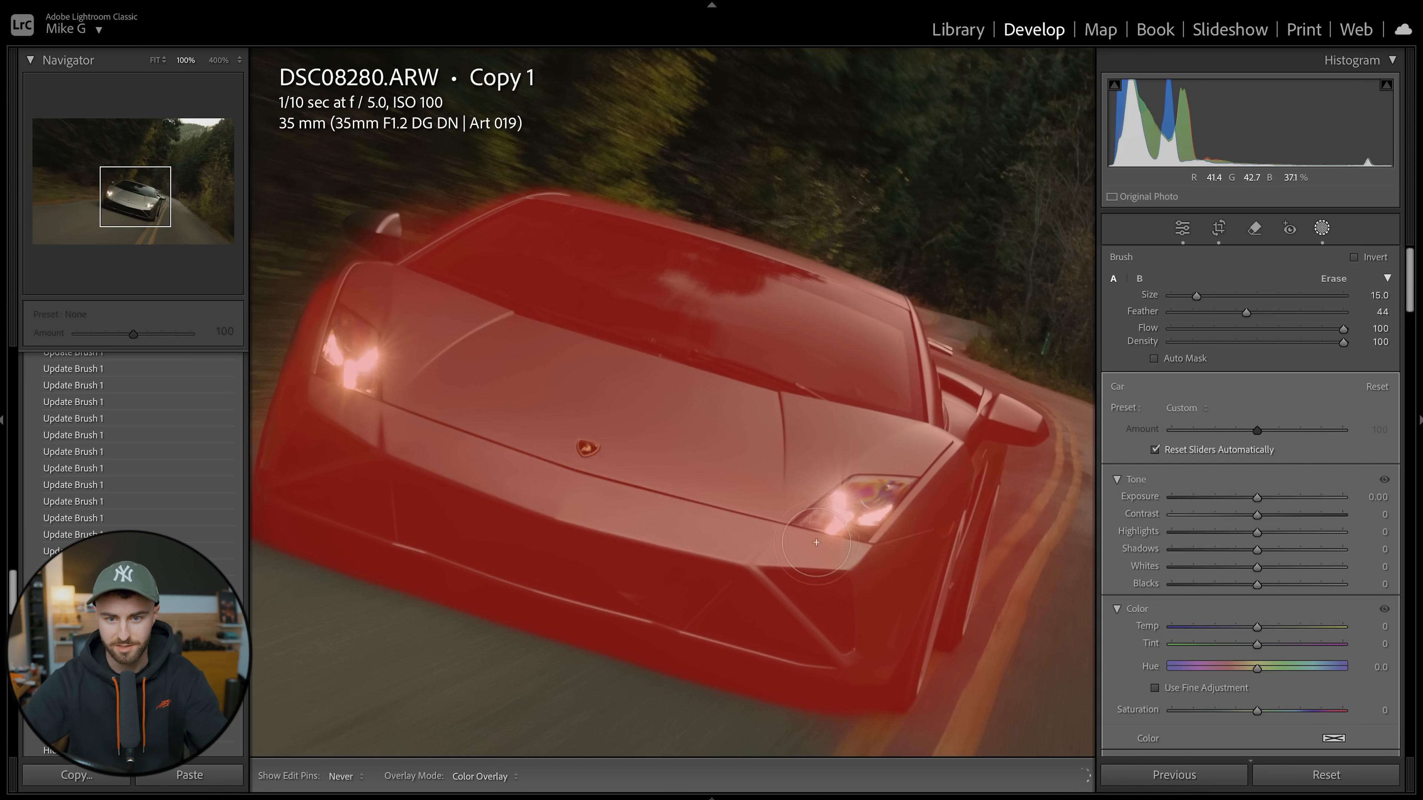
{"action": "key", "text": "h"}
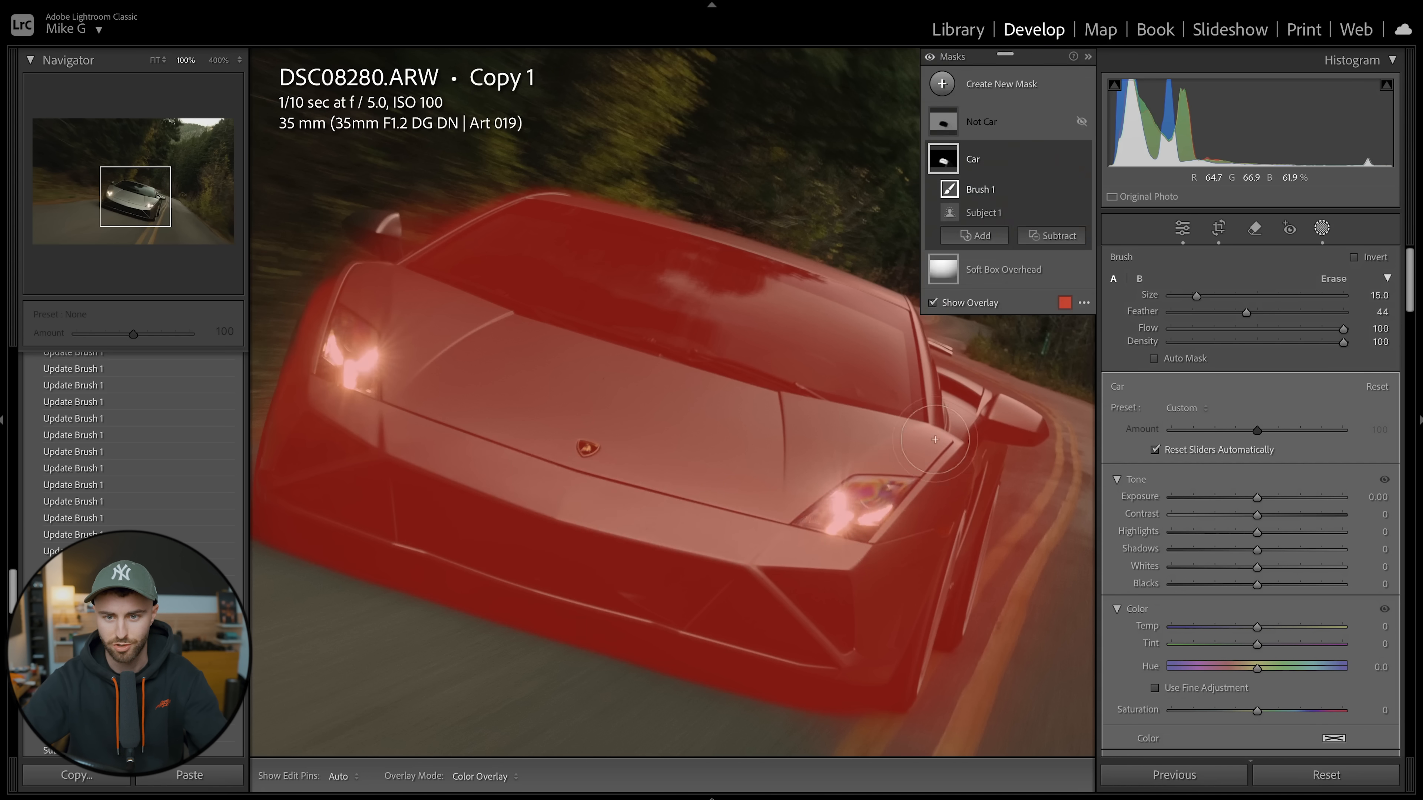
Rename the Car mask's brush Add Brush and refine the mask's edges around the mirrors and bumper with adding and subtracting brushes
{"action": "key", "text": "alt"}
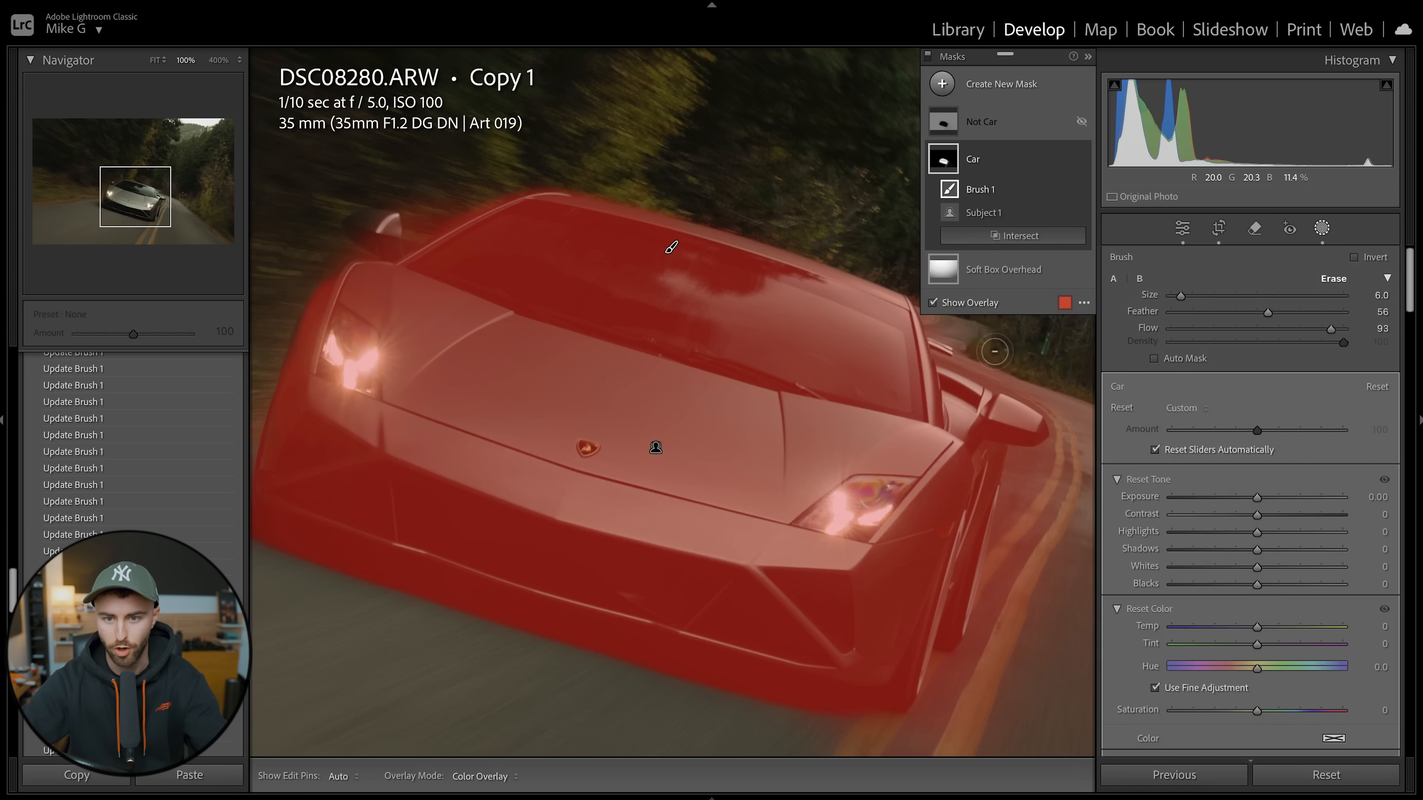
{"action": "key", "text": "h"}
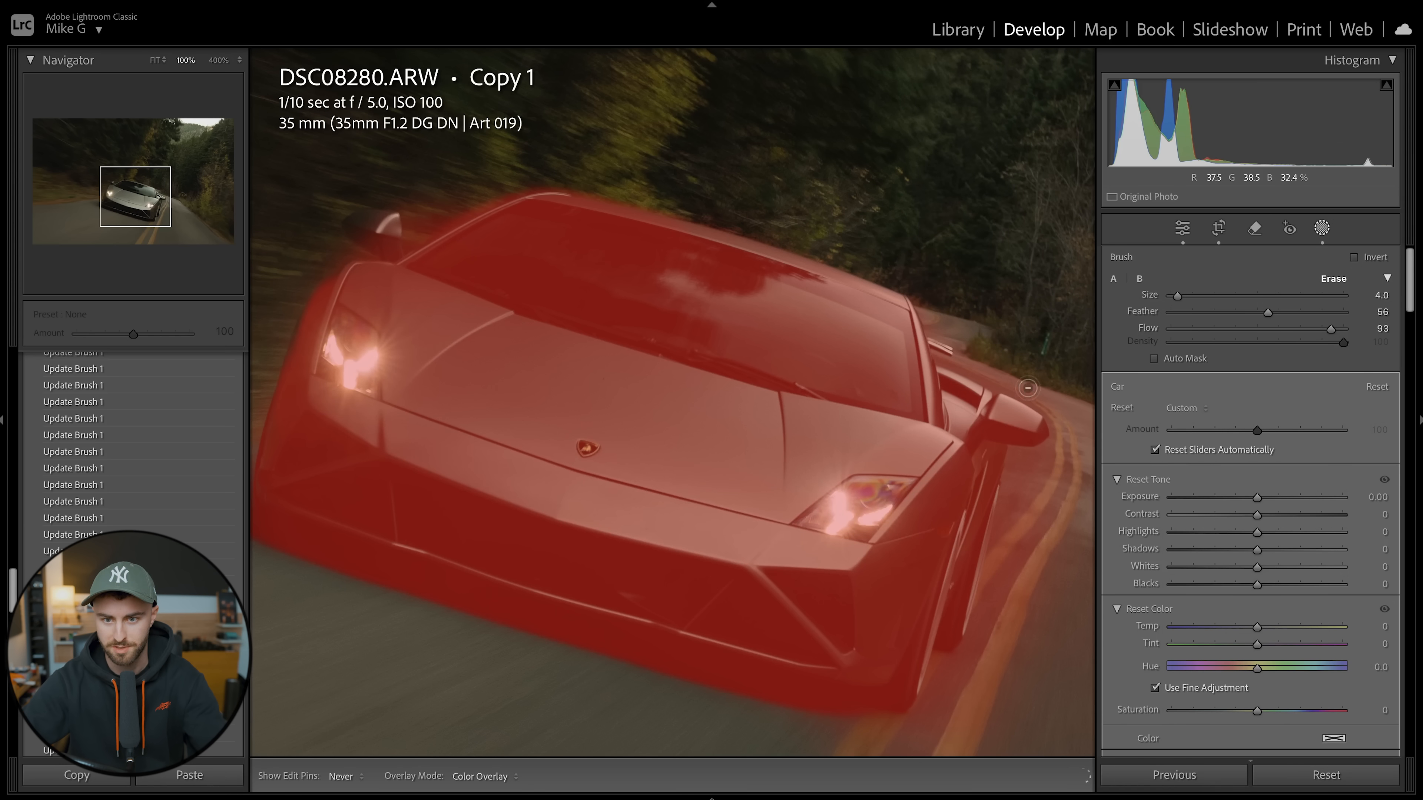
{"action": "key", "text": "h"}
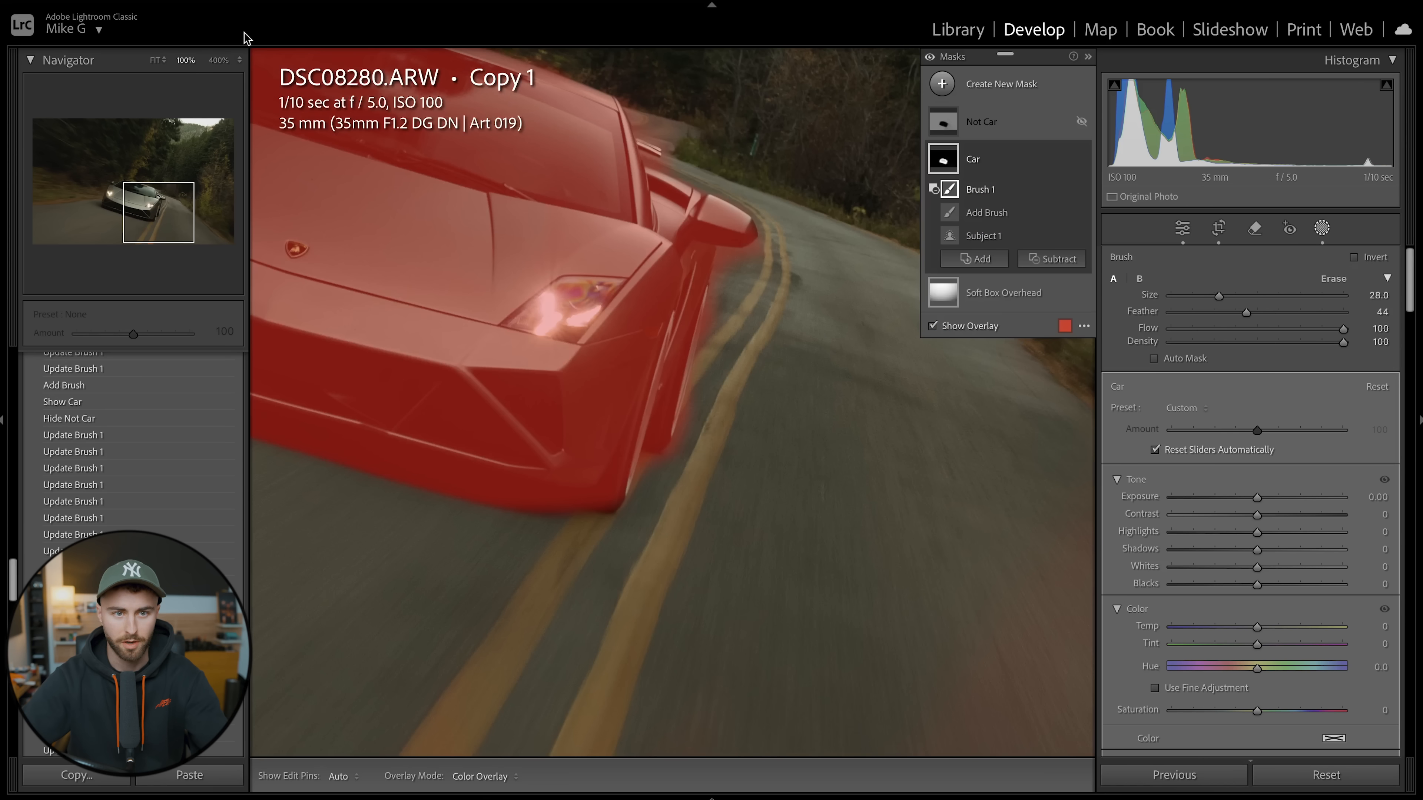
{"action": "left_click", "coordinate": [155, 60]}
{"action": "key", "text": "h"}
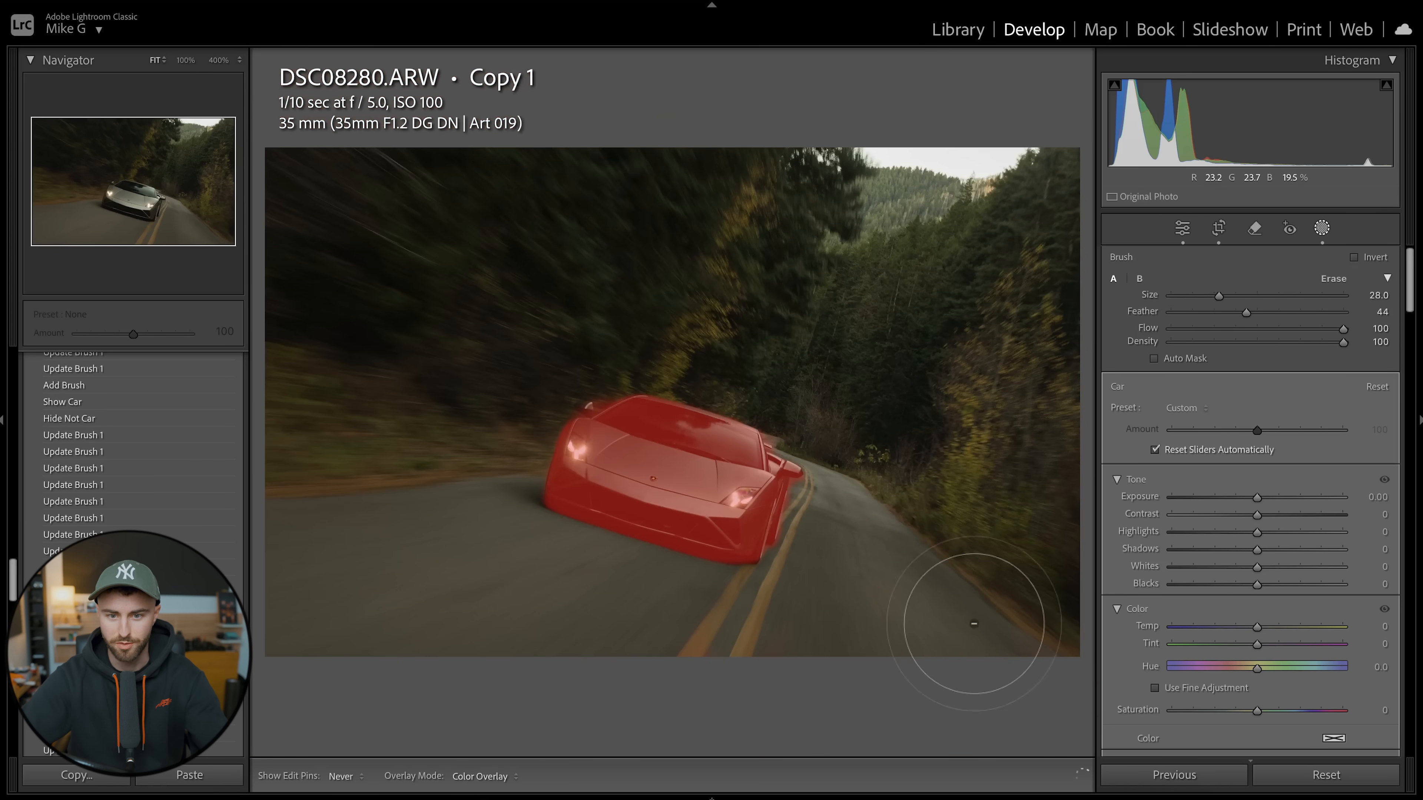
{"action": "key", "text": "h"}
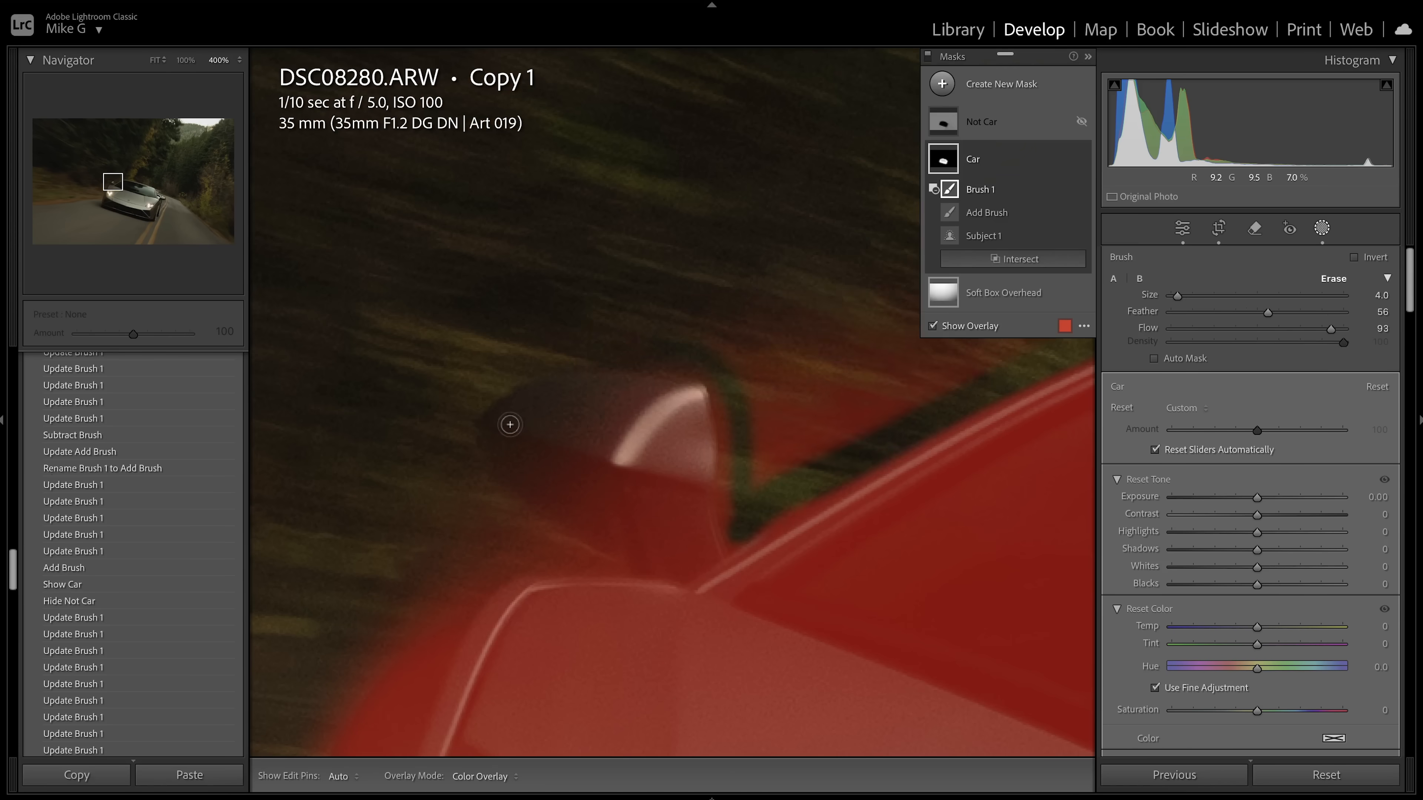
{"action": "key", "text": "h"}
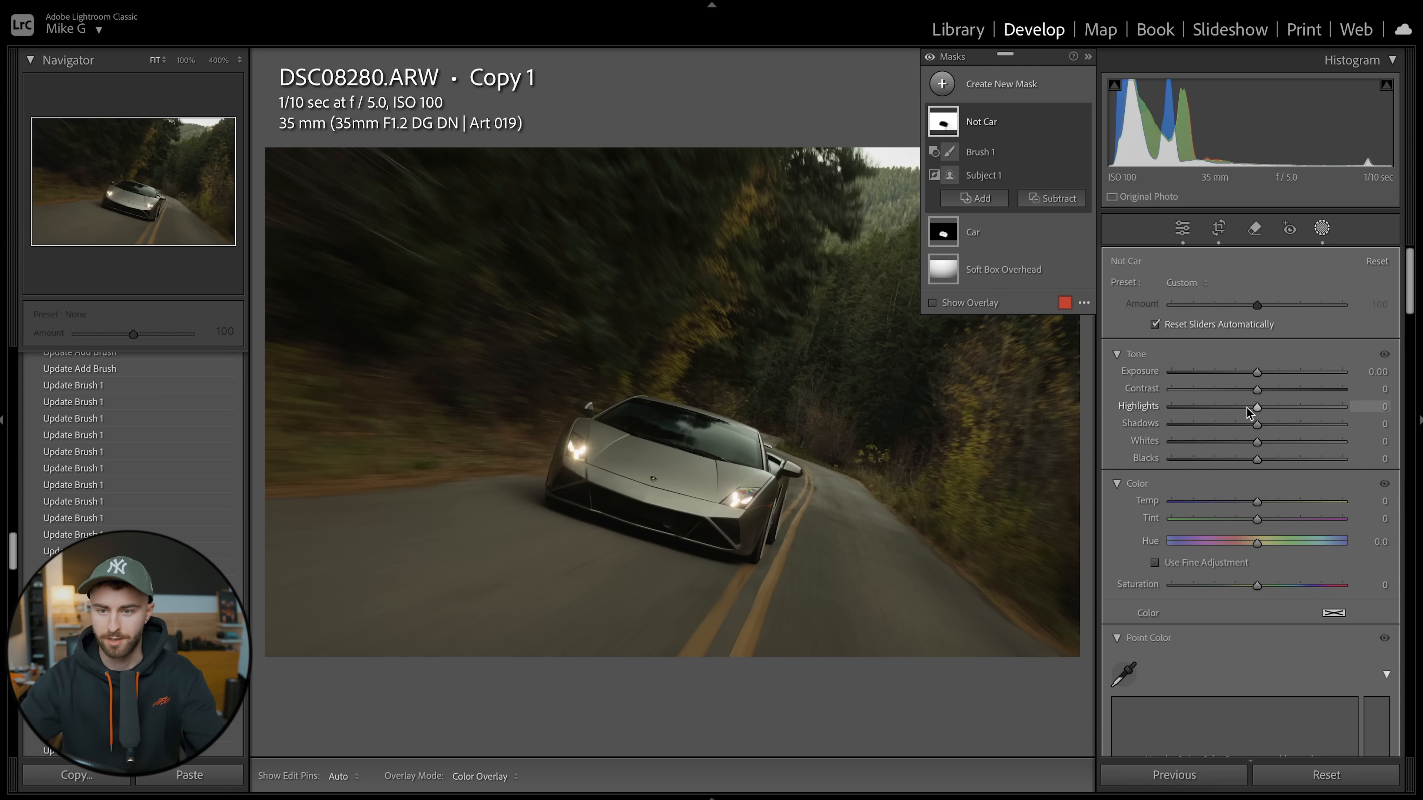
Lower the Exposure of the Not Car mask to -0.67
{"action": "left_click_drag", "start_coordinate": [1257, 377], "coordinate": [1237, 376]}
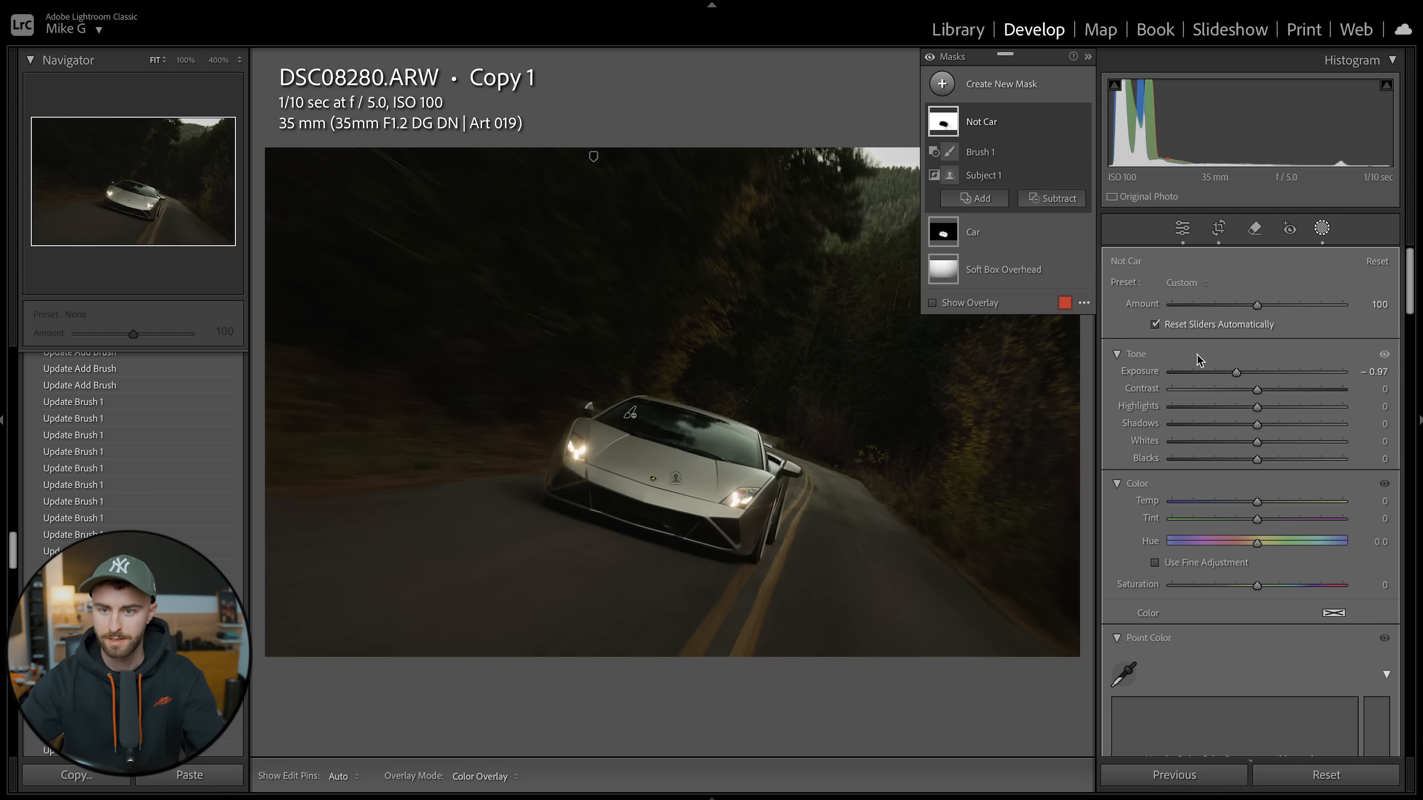
{"action": "double_click", "coordinate": [1259, 374]}
{"action": "mouse_move", "coordinate": [1259, 374]}
{"action": "left_mouse_down"}
{"action": "mouse_move", "coordinate": [1304, 374]}
{"action": "mouse_move", "coordinate": [1244, 376]}
{"action": "left_mouse_up"}
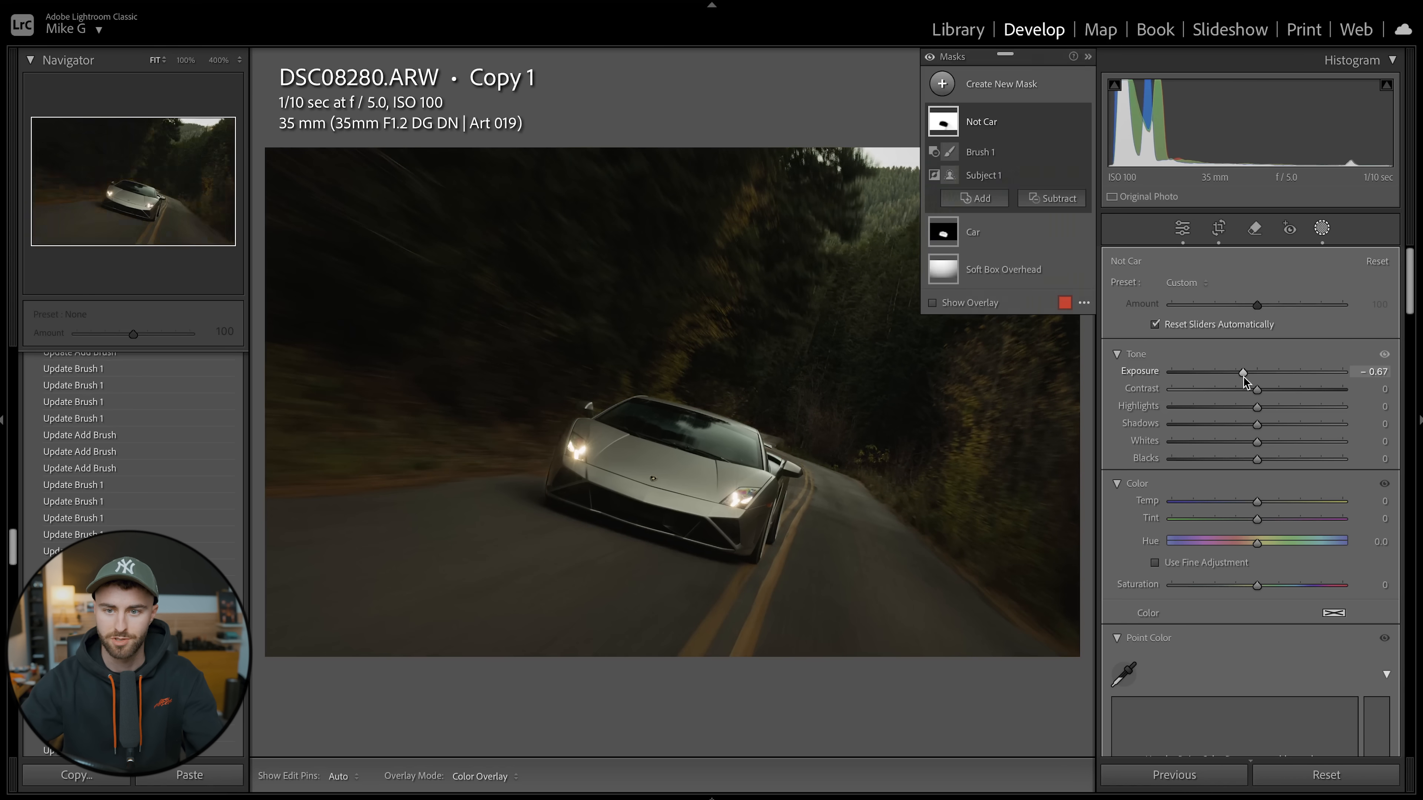
Reduce the Saturation of the Car mask to -62
{"action": "left_click", "coordinate": [1001, 230]}
{"action": "left_click_drag", "start_coordinate": [1259, 586], "coordinate": [1219, 586]}
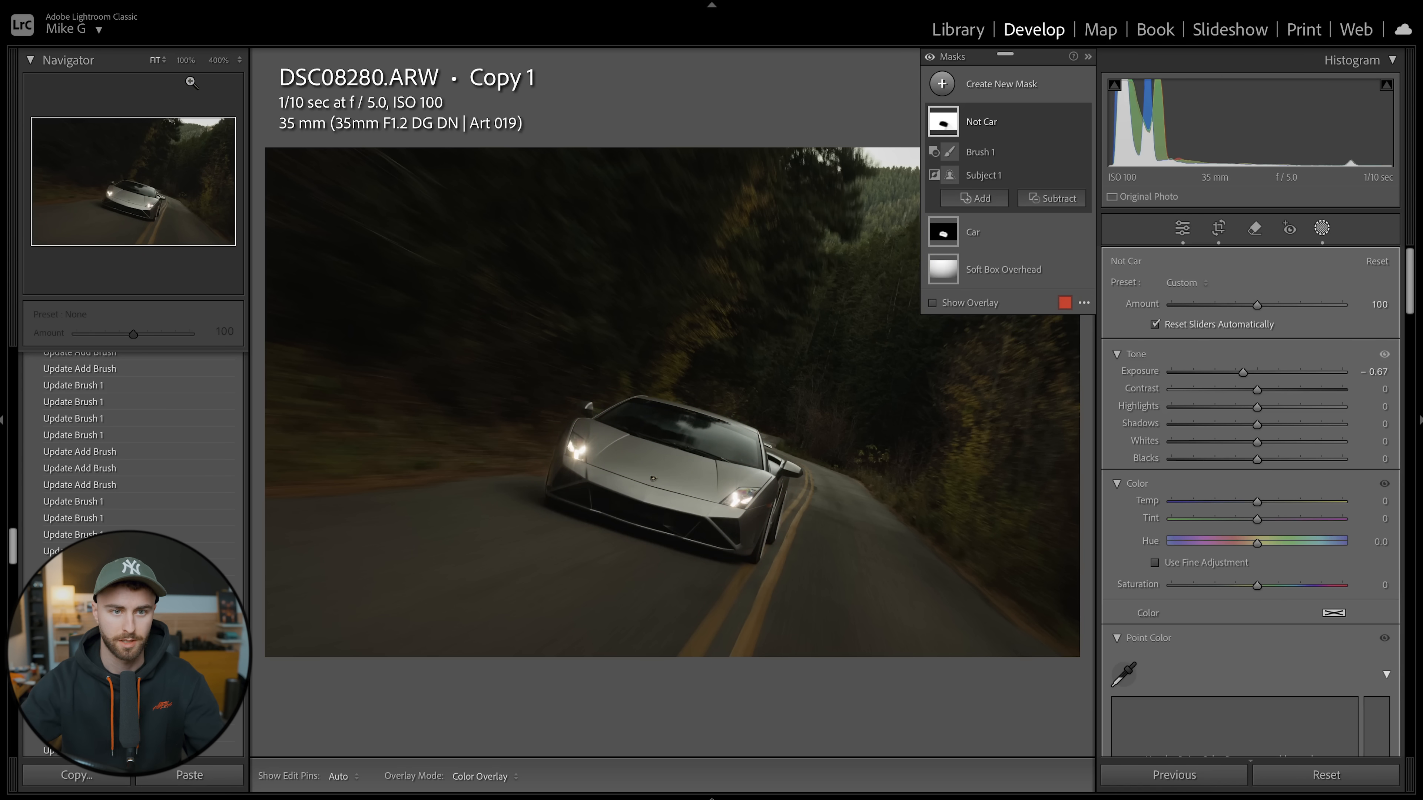
{"action": "left_click", "coordinate": [185, 60]}
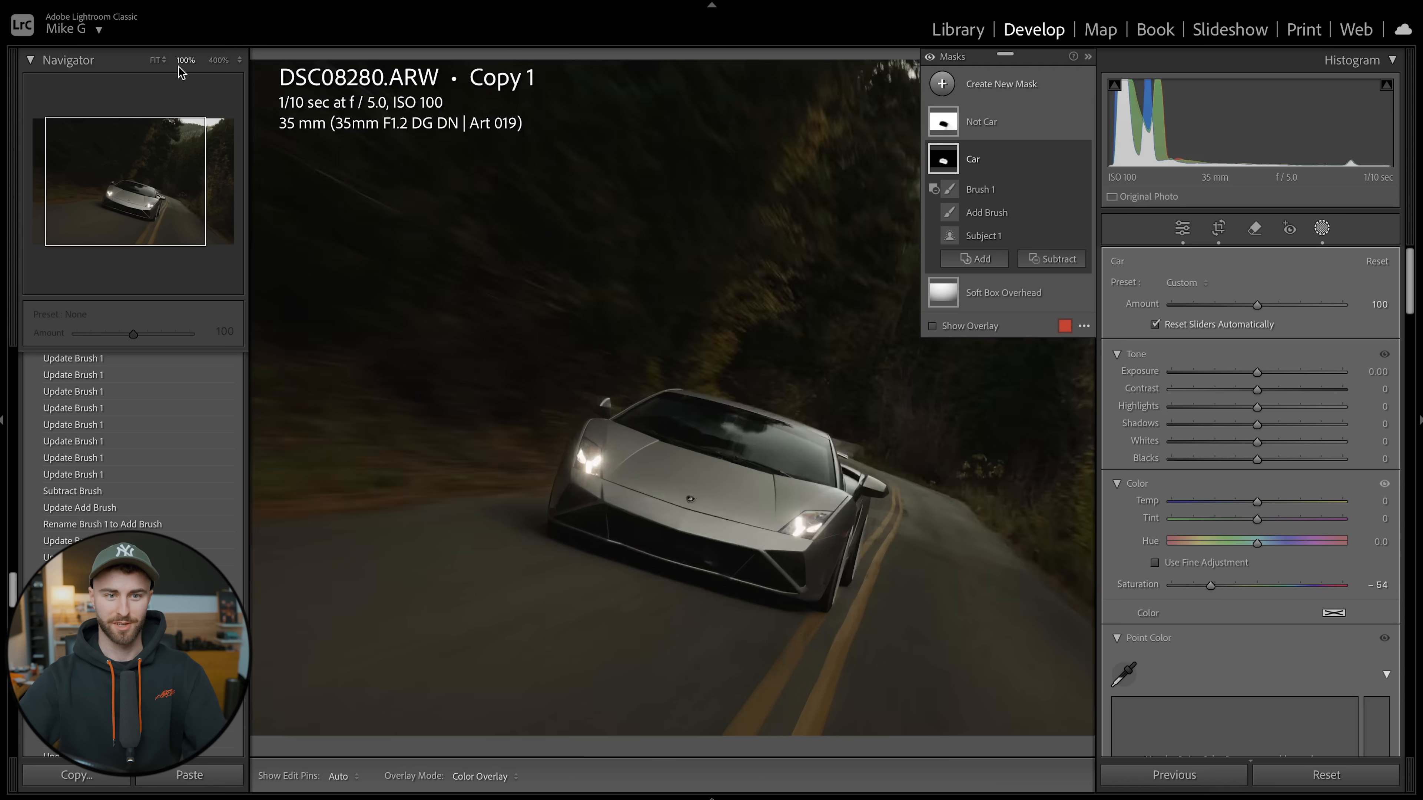
{"action": "left_click", "coordinate": [144, 182]}
{"action": "left_click_drag", "start_coordinate": [1210, 587], "coordinate": [1202, 592]}
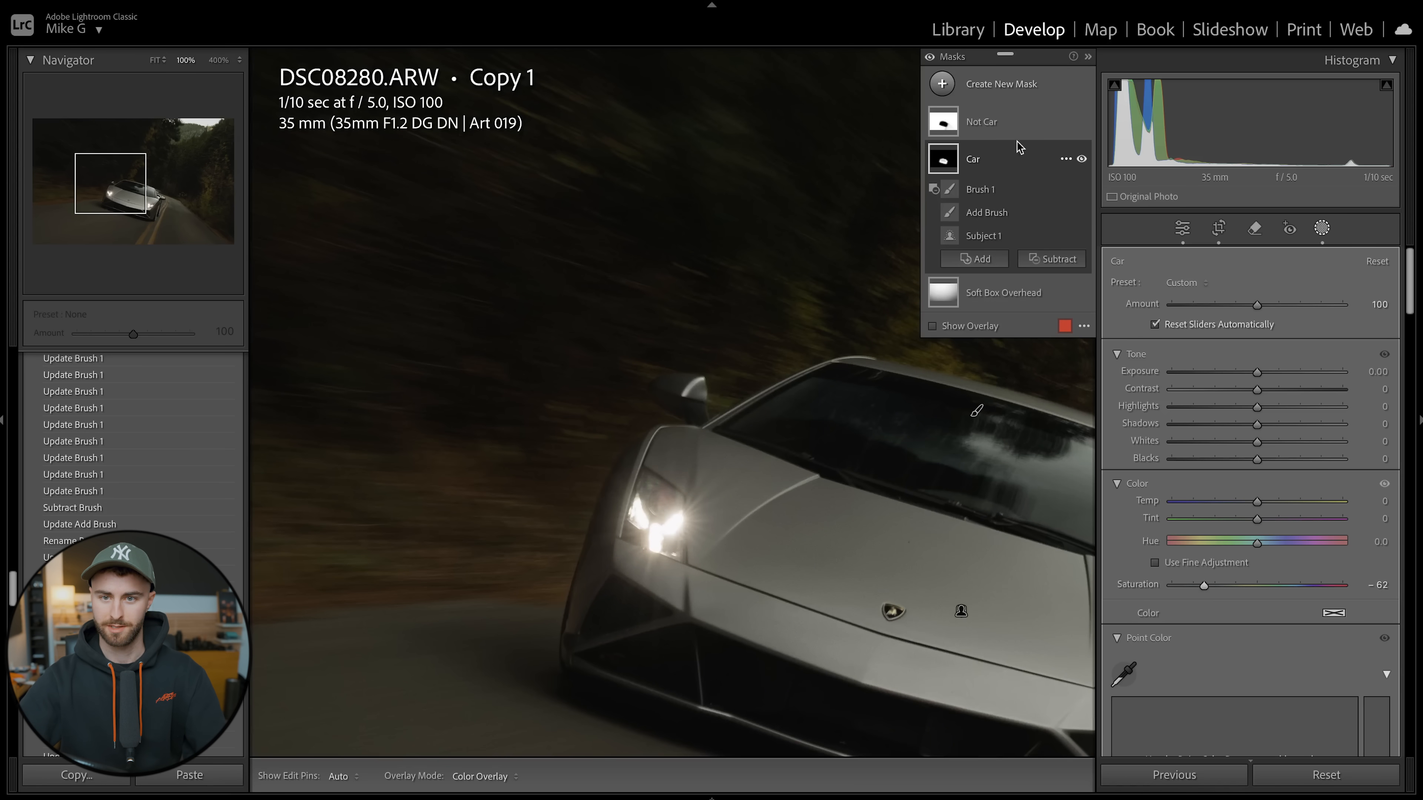
Brush the headlights and hood badge out of the Car mask with its subtracting brush at Size 6 and Feather 37
{"action": "left_click", "coordinate": [1006, 196]}
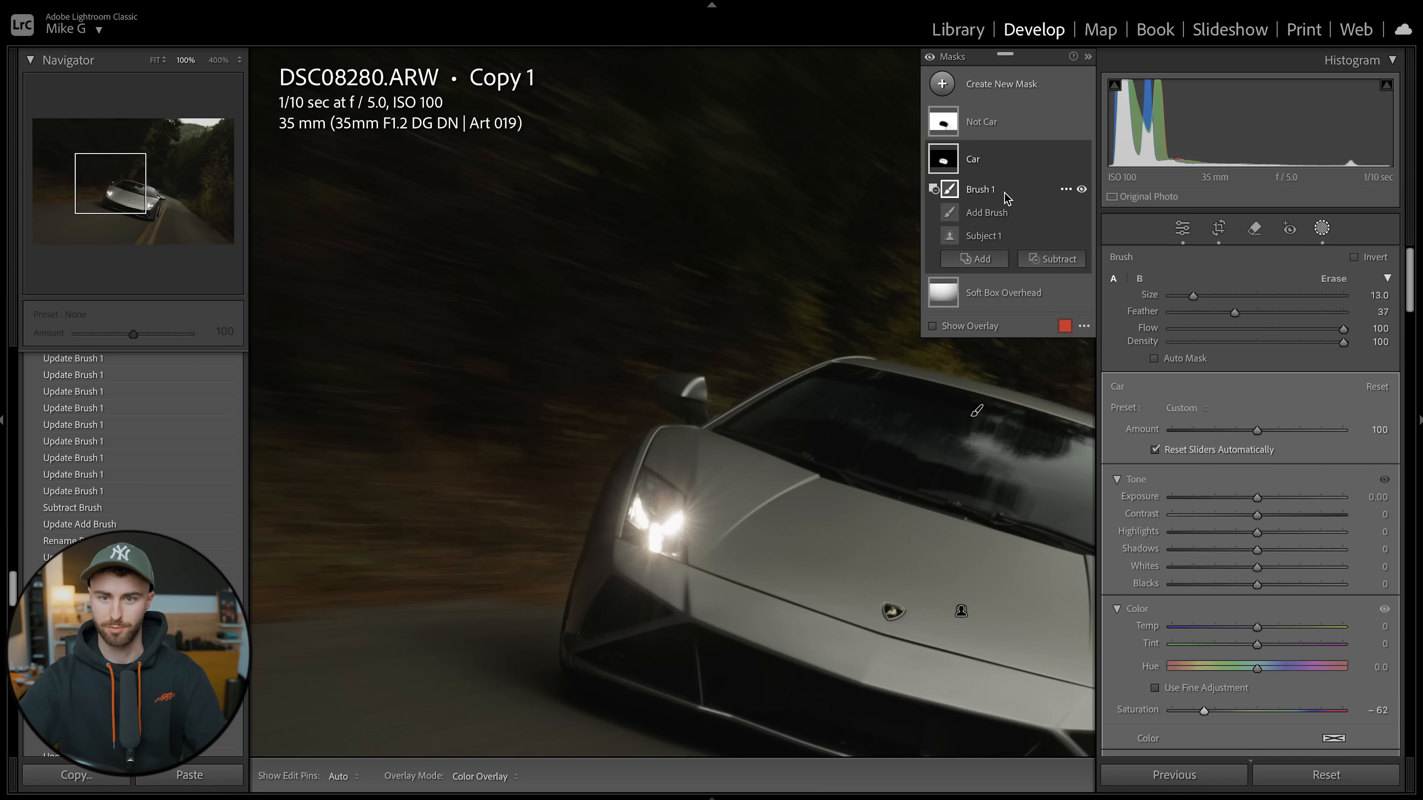
{"action": "key", "text": "h"}
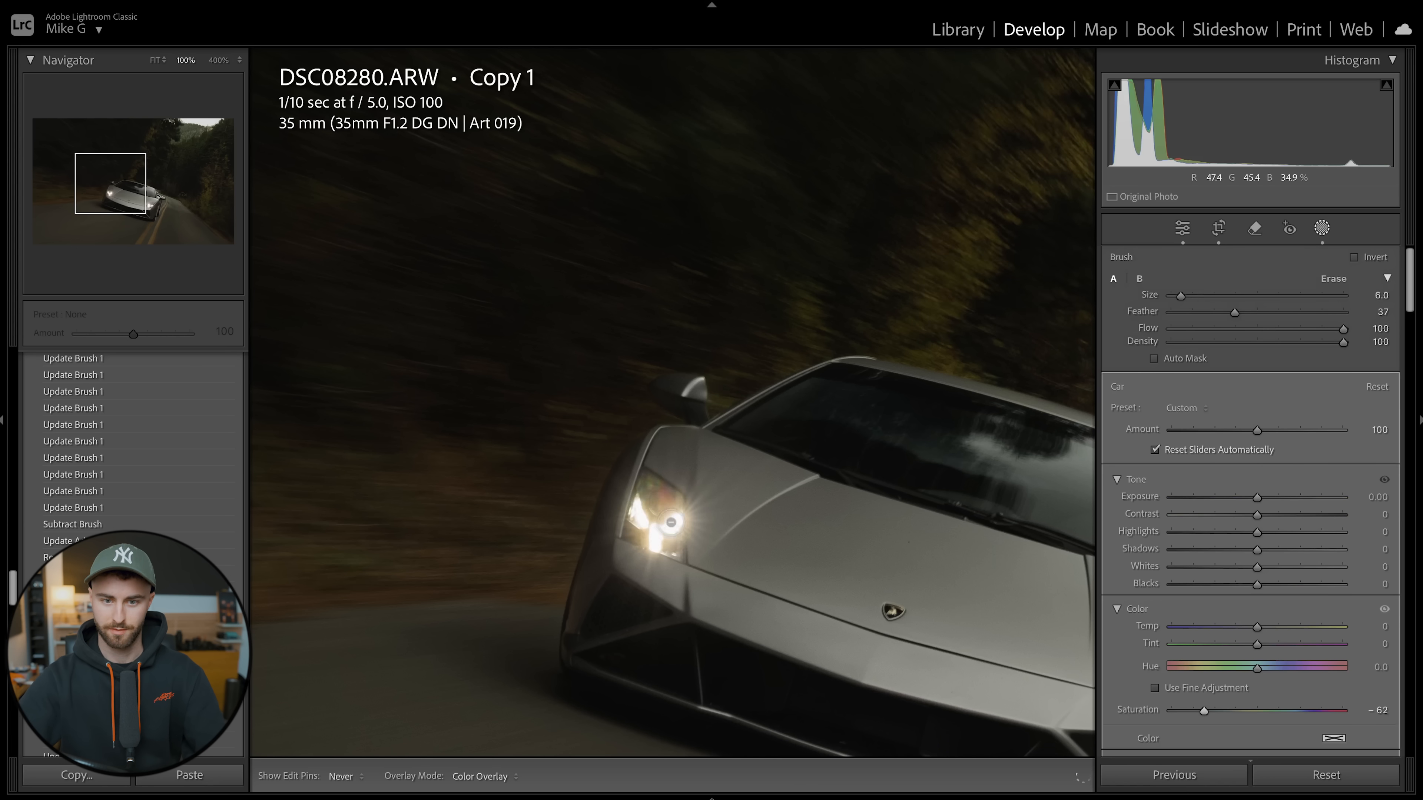
{"action": "key", "text": "h"}
{"action": "left_click", "coordinate": [137, 187]}
{"action": "left_click", "coordinate": [219, 61]}
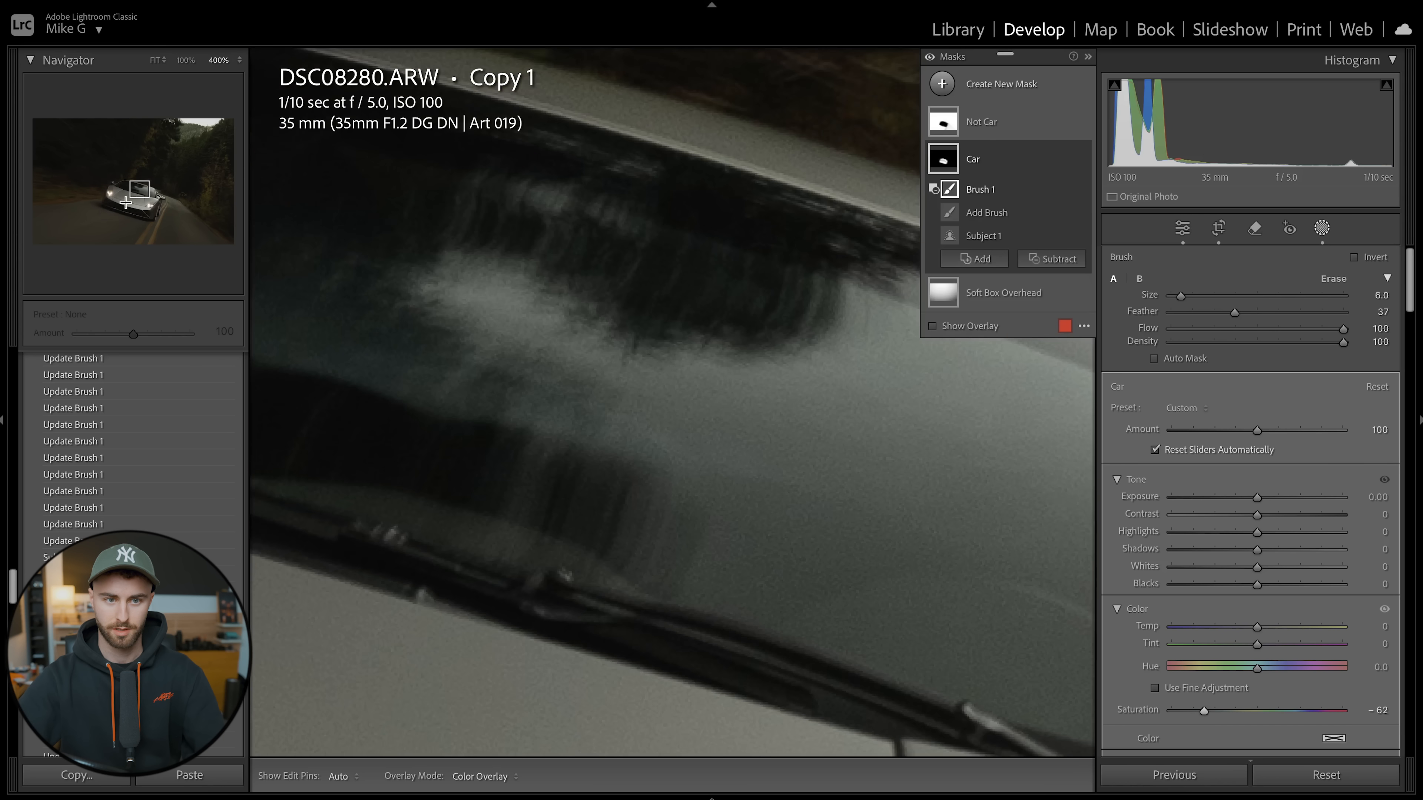
{"action": "left_click", "coordinate": [134, 200]}
Brush a new mask over the windshield and darken its reflections by adjusting Highlights, Exposure and Saturation
{"action": "key", "text": "h"}
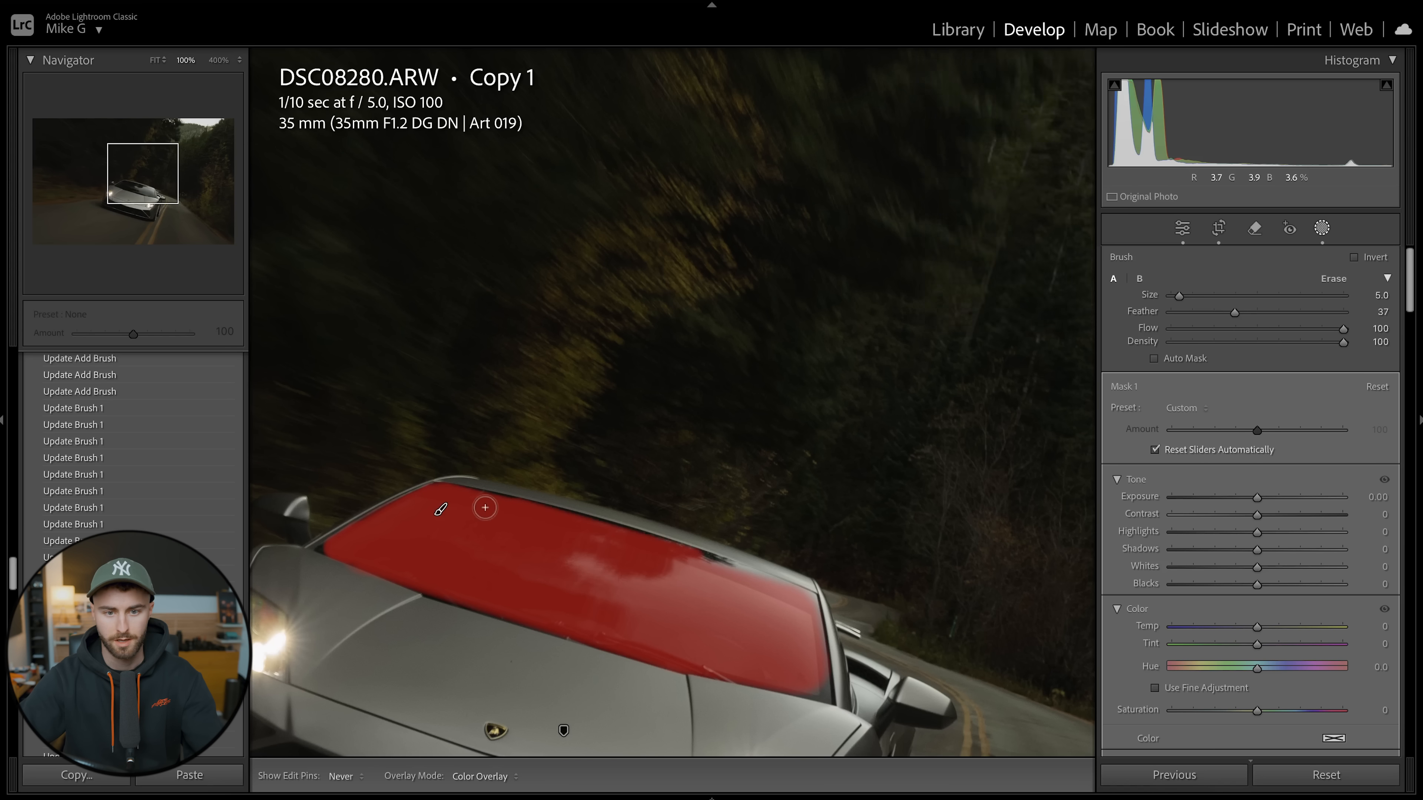
{"action": "key", "text": "h"}
{"action": "left_click_drag", "start_coordinate": [695, 563], "coordinate": [803, 601]}
{"action": "mouse_move", "coordinate": [700, 568]}
{"action": "left_mouse_down"}
{"action": "mouse_move", "coordinate": [809, 602]}
{"action": "mouse_move", "coordinate": [826, 692]}
{"action": "mouse_move", "coordinate": [778, 679]}
{"action": "left_mouse_up"}
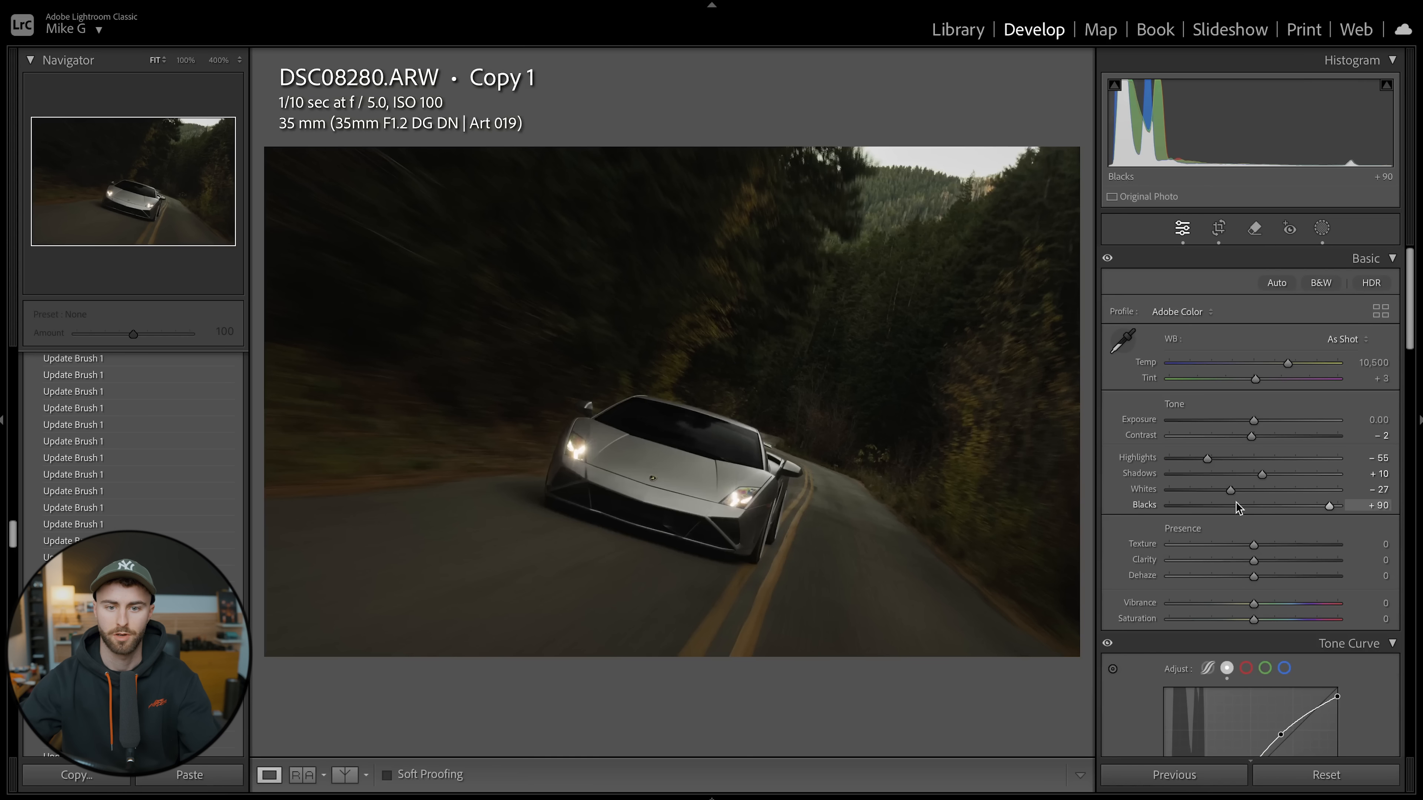
Compare the photo before and after the edits
{"action": "key", "text": "backslash"}
{"action": "key", "text": "backslash"}
{"action": "key", "text": "backslash"}
{"action": "key", "text": "backslash"}
{"action": "key", "text": "backslash"}
{"action": "key", "text": "backslash"}
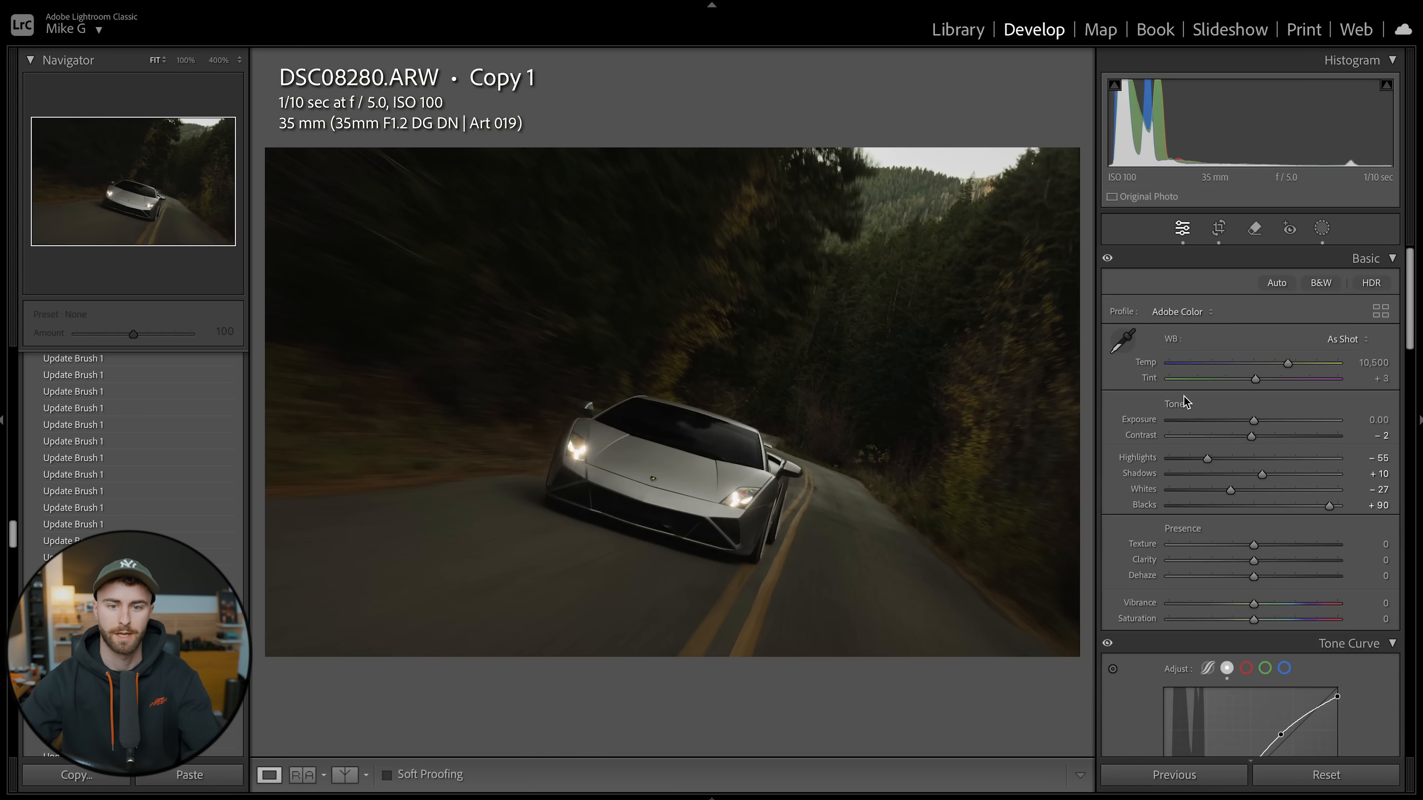
Brush a new mask along the yellow road lines and set Highlights 34, Temp 8, Tint 17 and Saturation 62
{"action": "left_click", "coordinate": [811, 483]}
{"action": "left_click_drag", "start_coordinate": [795, 432], "coordinate": [755, 347]}
{"action": "left_click_drag", "start_coordinate": [723, 501], "coordinate": [734, 391]}
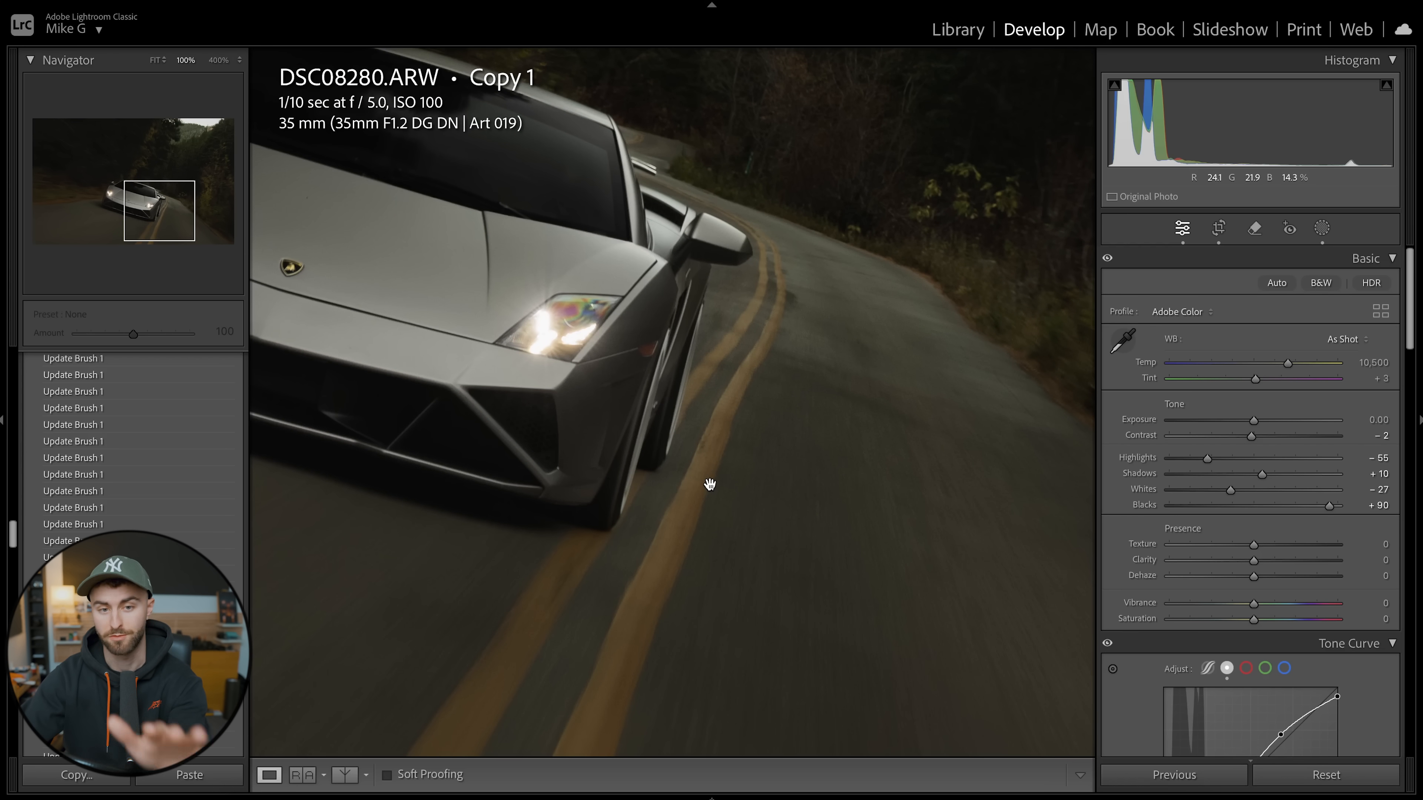
{"action": "mouse_move", "coordinate": [714, 464]}
{"action": "left_mouse_down"}
{"action": "mouse_move", "coordinate": [775, 441]}
{"action": "mouse_move", "coordinate": [763, 394]}
{"action": "left_mouse_up"}
{"action": "key", "text": "k"}
{"action": "left_click_drag", "start_coordinate": [772, 266], "coordinate": [667, 527]}
{"action": "left_click_drag", "start_coordinate": [583, 398], "coordinate": [432, 642]}
{"action": "left_click_drag", "start_coordinate": [689, 426], "coordinate": [618, 568]}
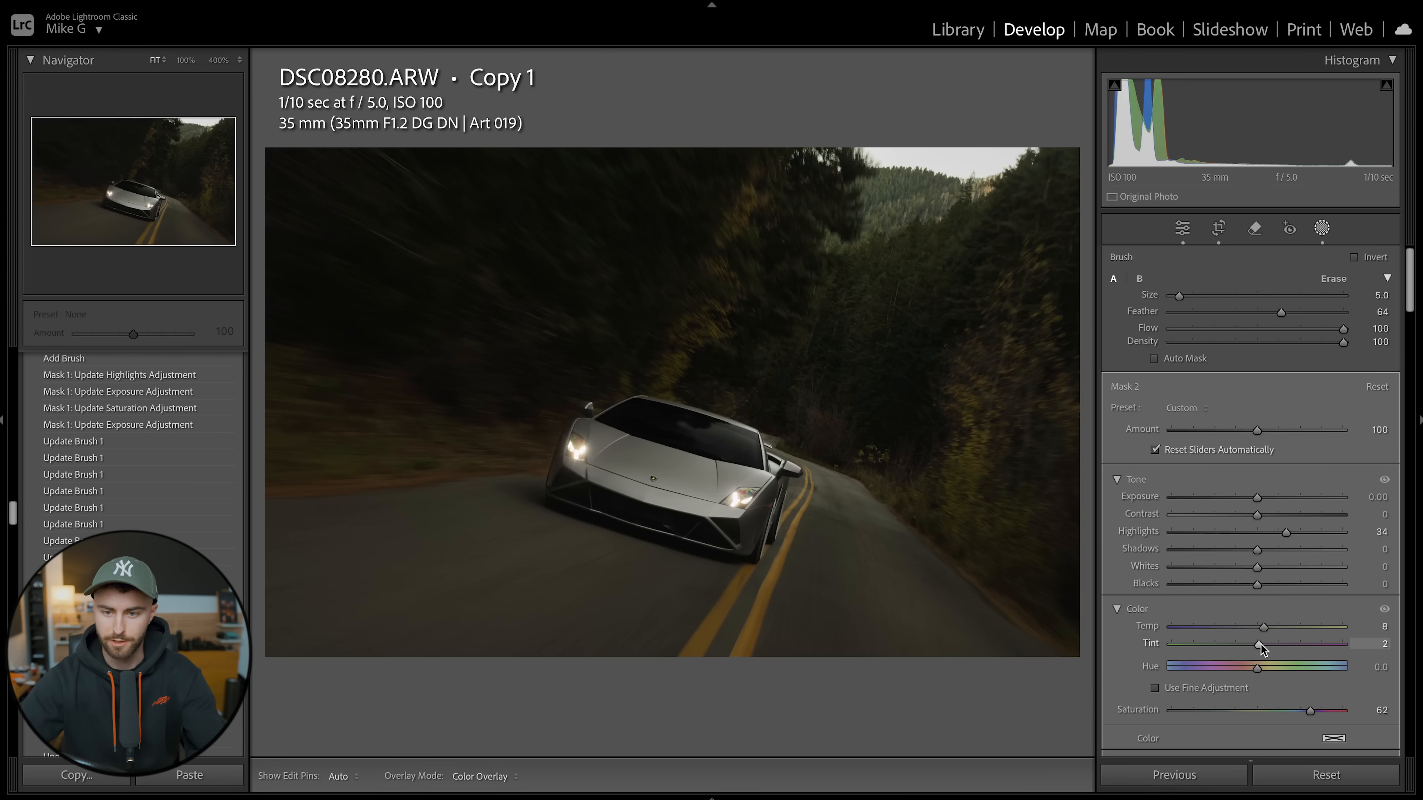
{"action": "left_click_drag", "start_coordinate": [1265, 643], "coordinate": [1273, 646]}
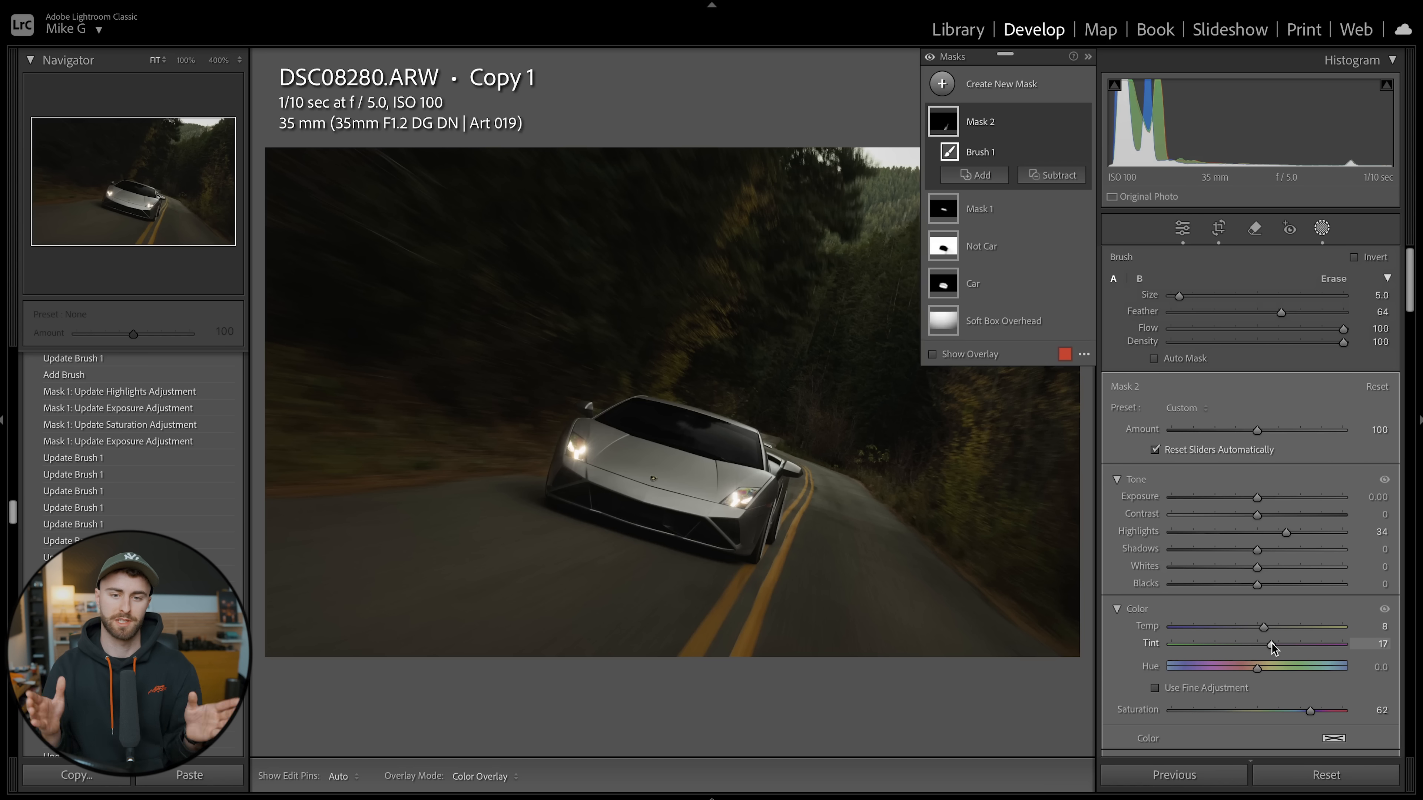
Try shifting the yellow Hue in the Color Mixer to +100, -45, +57 and -40
{"action": "scroll", "coordinate": [1194, 490], "scroll_direction": "down", "scroll_amount": 10}
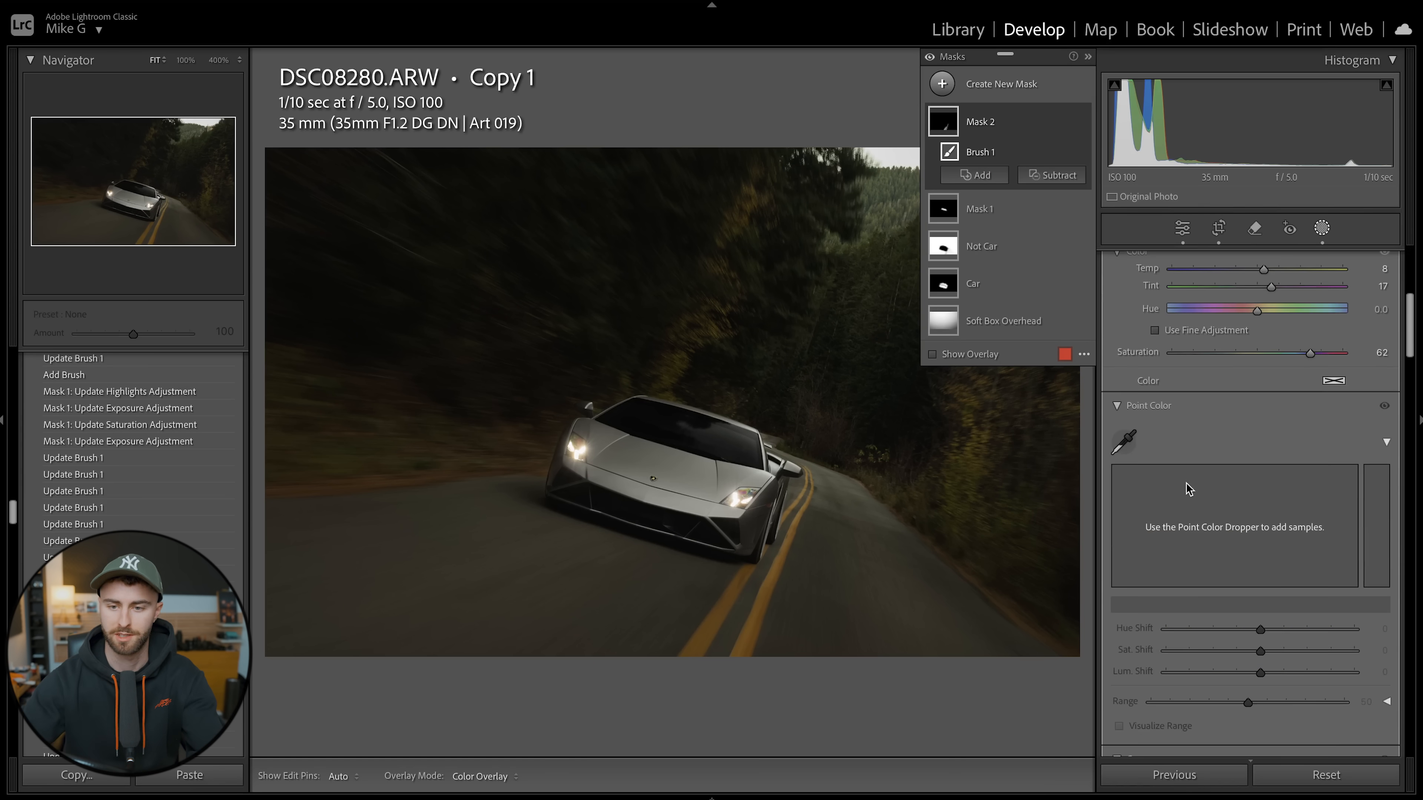
{"action": "scroll", "coordinate": [1193, 491], "scroll_direction": "down", "scroll_amount": 15}
{"action": "left_click_drag", "start_coordinate": [1258, 540], "coordinate": [1368, 540]}
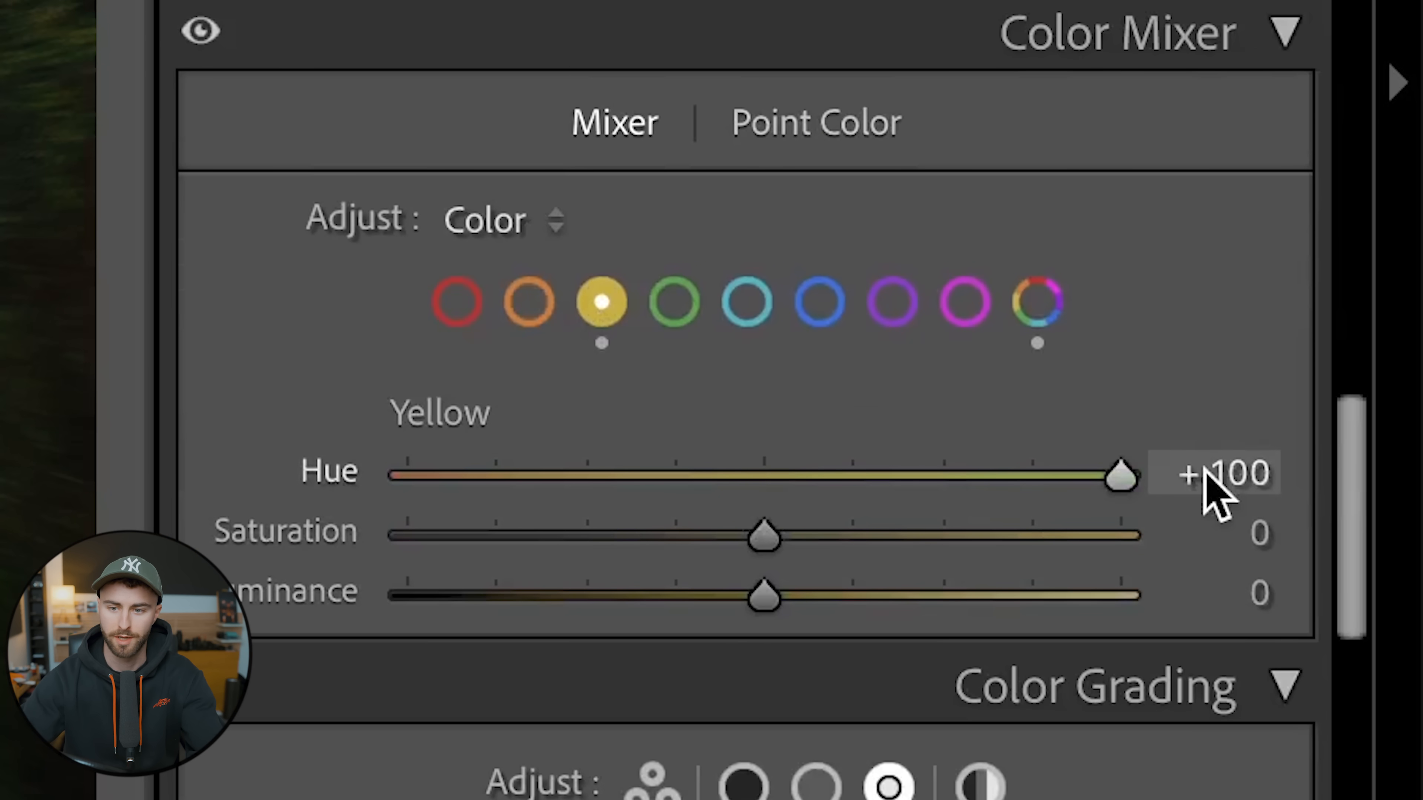
{"action": "left_click_drag", "start_coordinate": [1099, 479], "coordinate": [603, 483]}
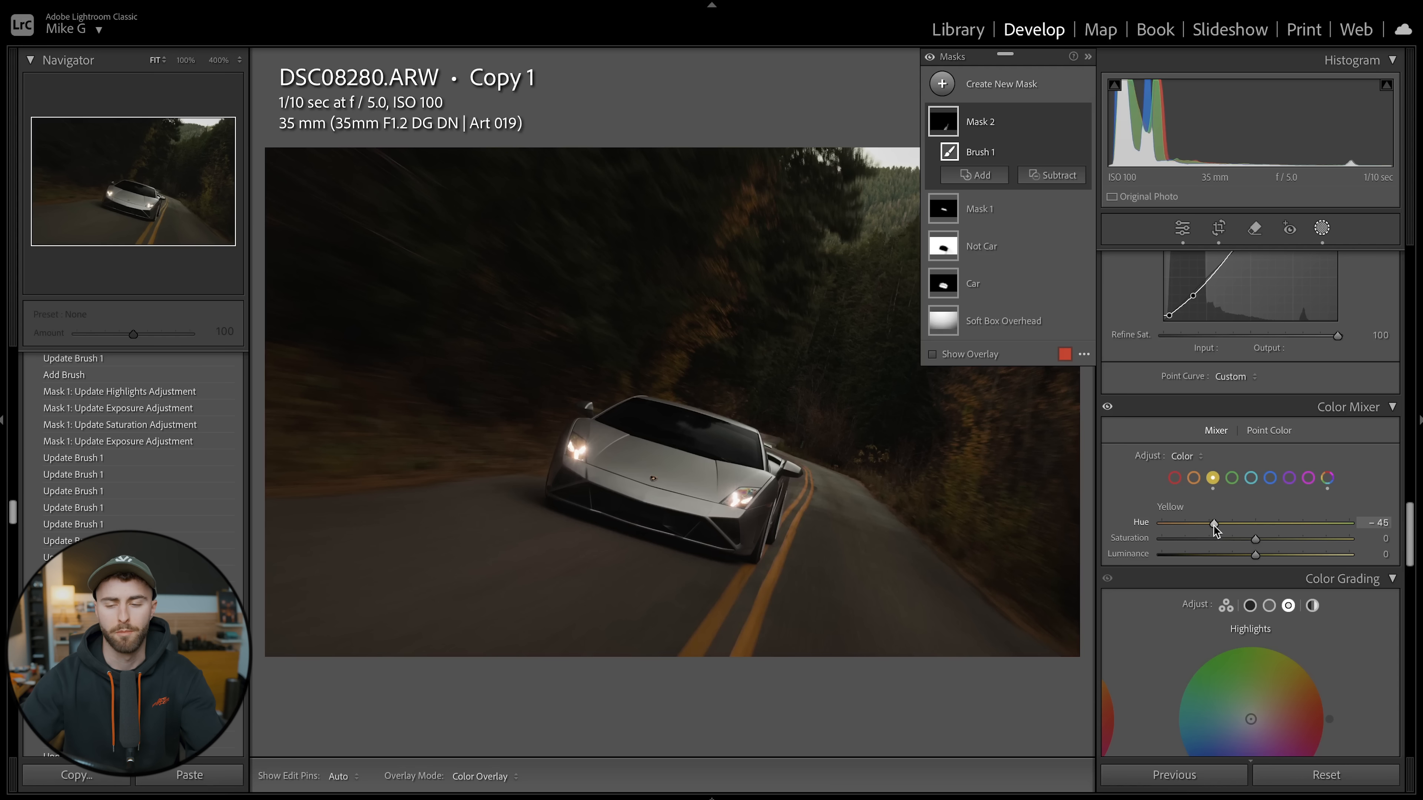
{"action": "left_click_drag", "start_coordinate": [1216, 525], "coordinate": [1351, 527]}
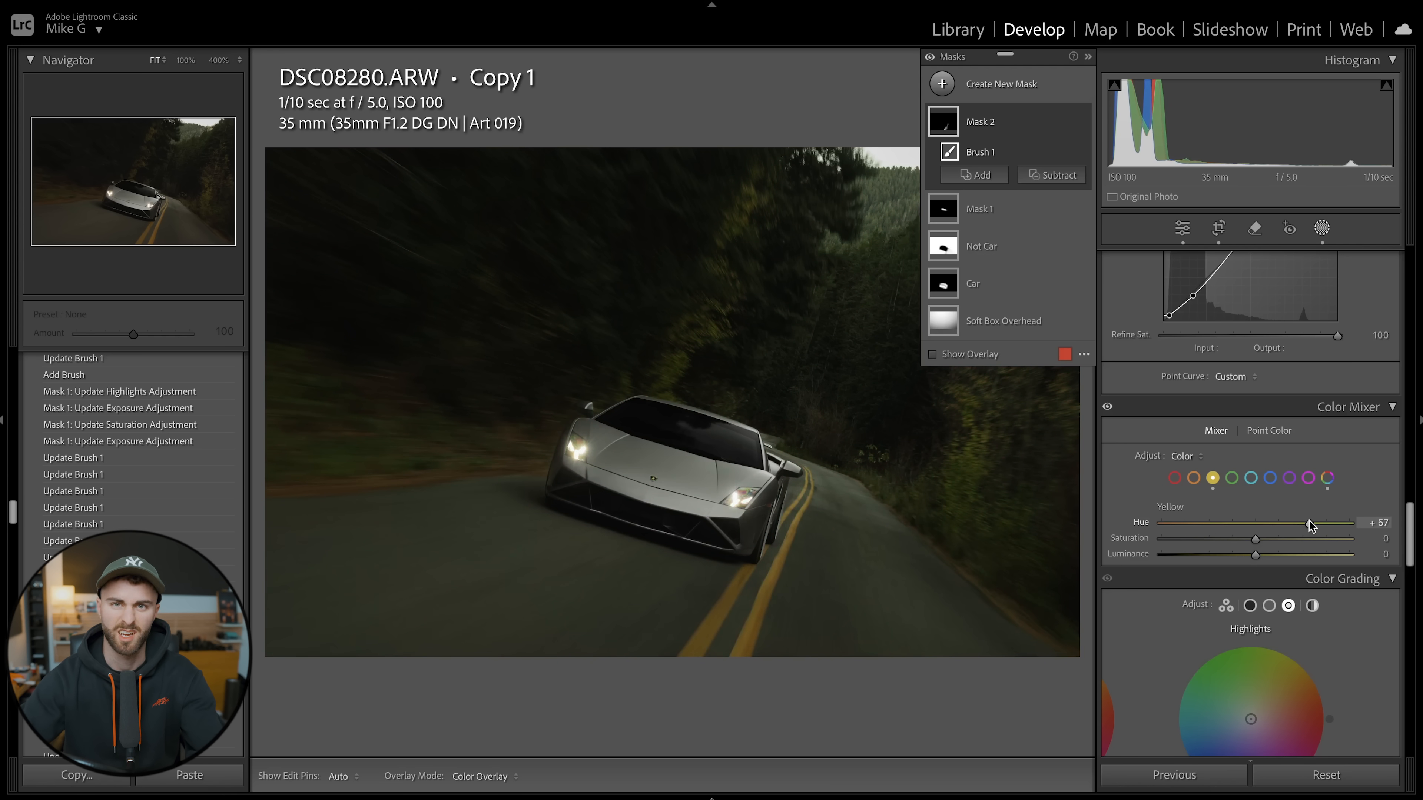
{"action": "left_click_drag", "start_coordinate": [1298, 524], "coordinate": [1219, 523]}
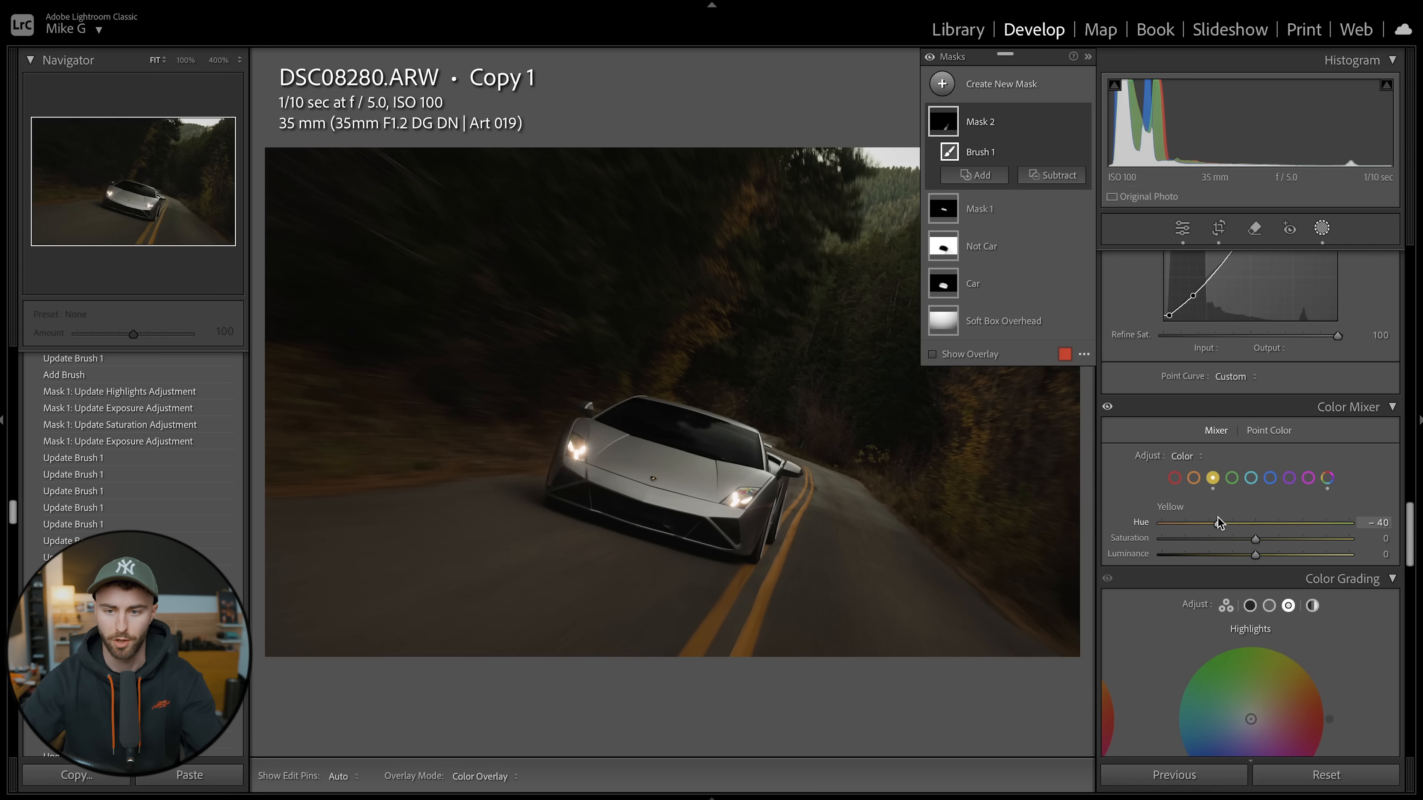
Raise the Tint of the road-line mask to 33
{"action": "key", "text": "z"}
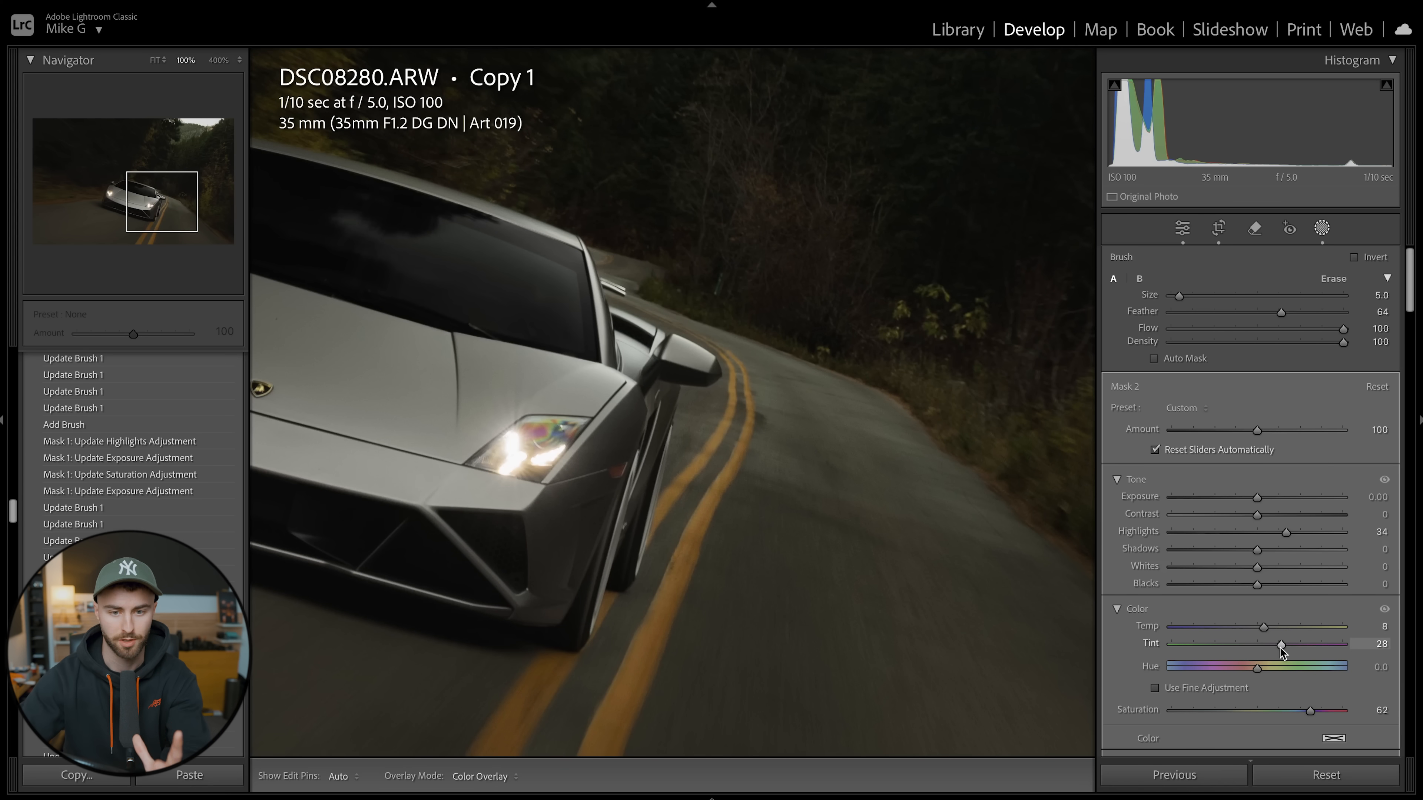
{"action": "left_click_drag", "start_coordinate": [1280, 646], "coordinate": [1283, 646]}
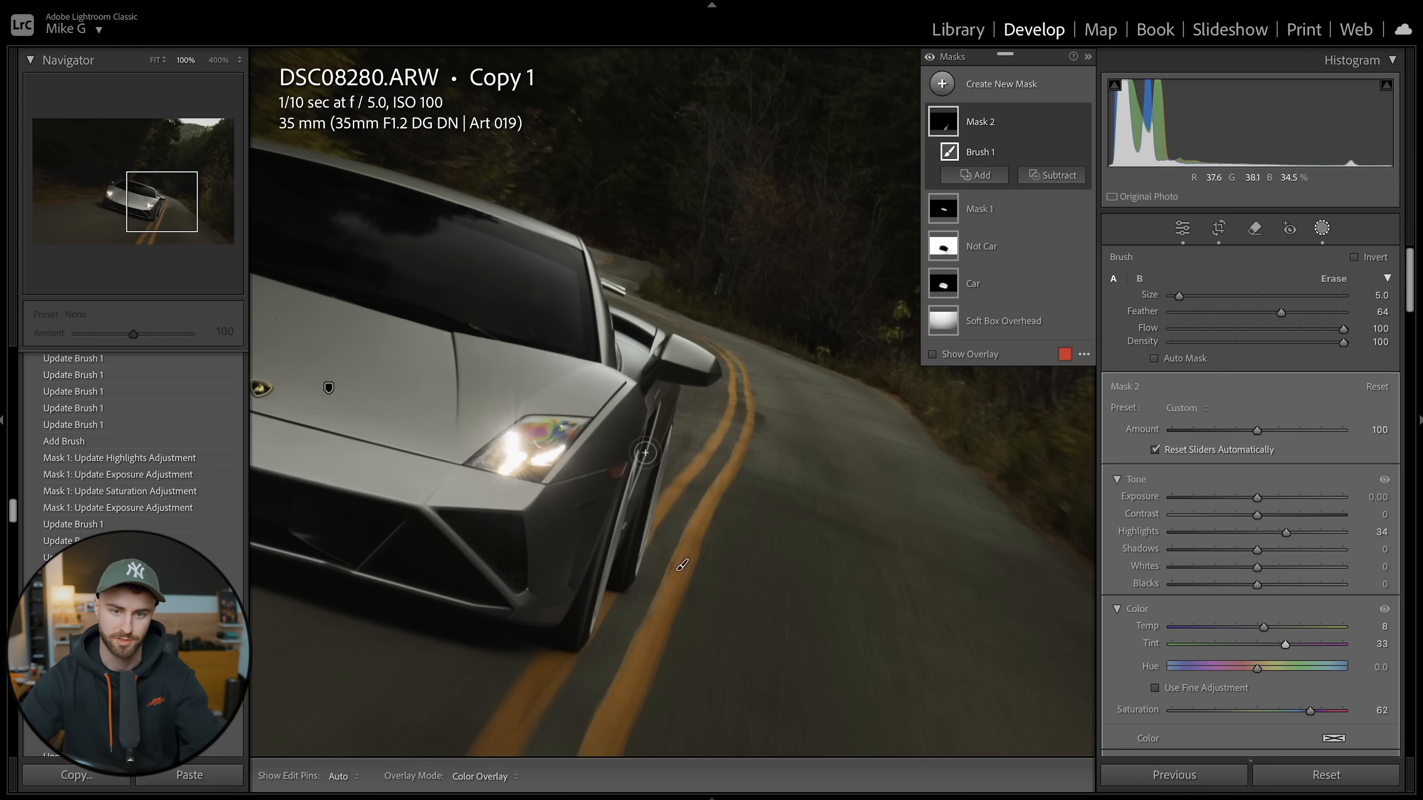
{"action": "key", "text": "z"}
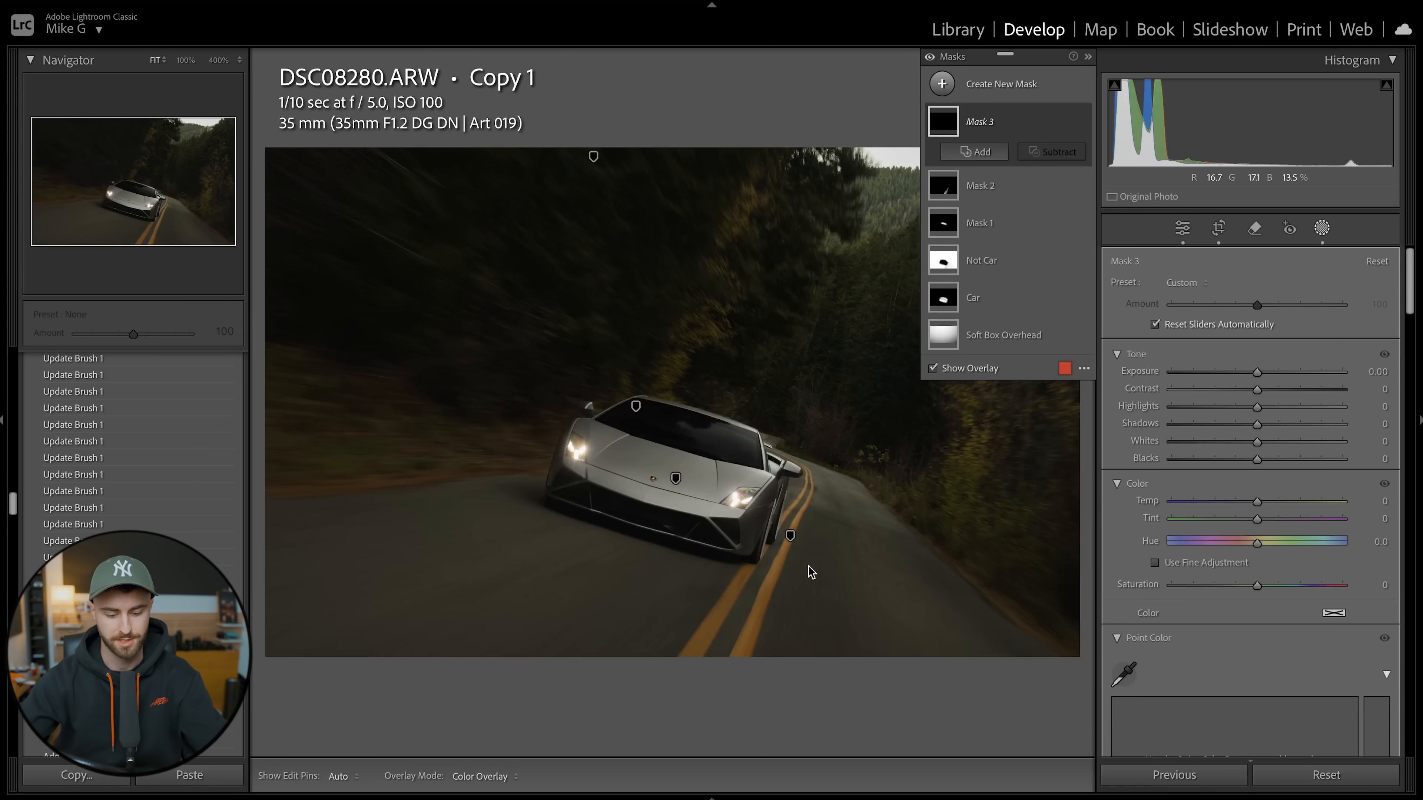
Add a linear gradient mask over the foreground road, lower its Exposure and Saturation, raise Clarity, and subtract the car from it
{"action": "key", "text": "m"}
{"action": "left_click_drag", "start_coordinate": [721, 687], "coordinate": [796, 272]}
{"action": "left_click_drag", "start_coordinate": [1257, 393], "coordinate": [1228, 396]}
{"action": "scroll", "coordinate": [1298, 681], "scroll_direction": "down", "scroll_amount": 6}
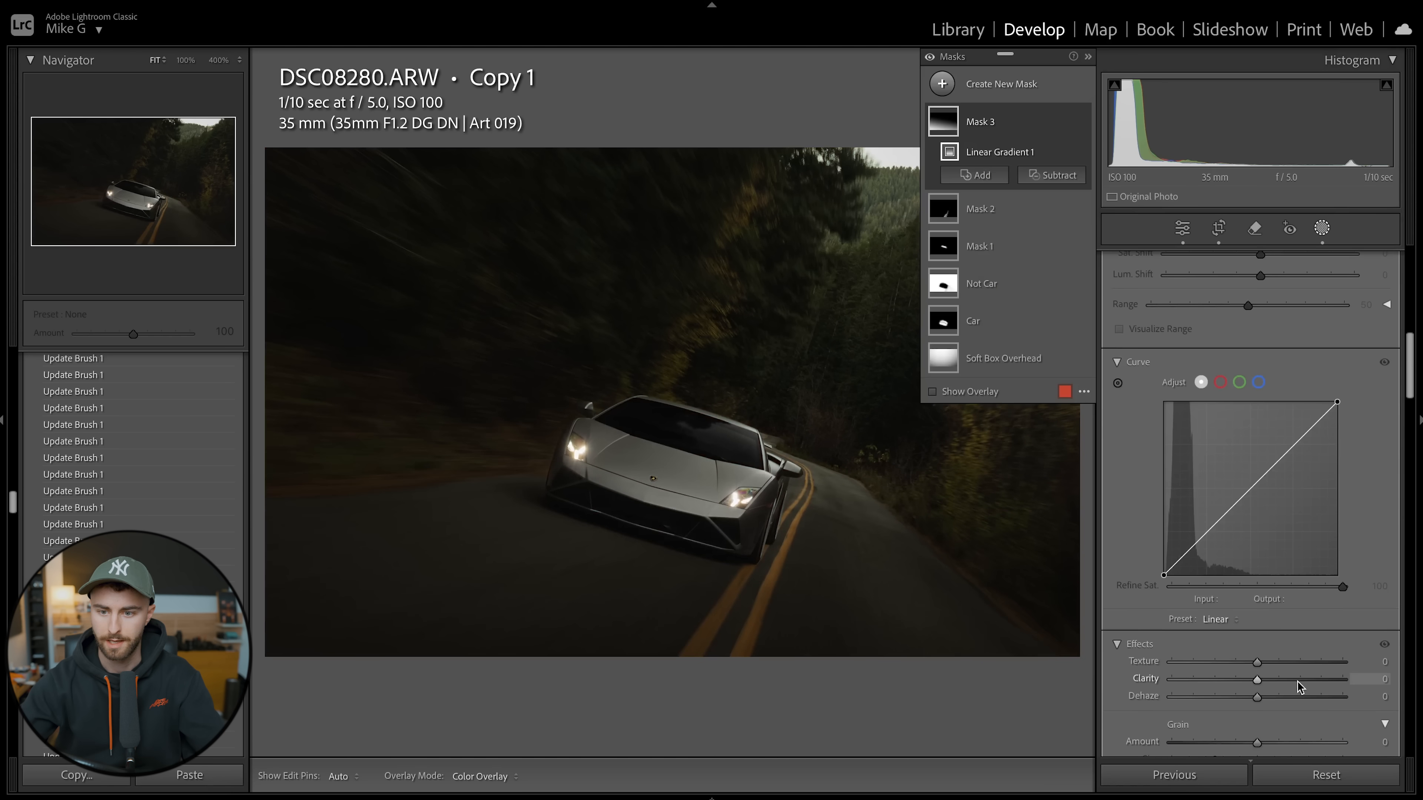
{"action": "left_click_drag", "start_coordinate": [1297, 680], "coordinate": [1287, 682]}
{"action": "scroll", "coordinate": [1246, 466], "scroll_direction": "up", "scroll_amount": 5}
{"action": "left_click_drag", "start_coordinate": [1236, 463], "coordinate": [1207, 455]}
{"action": "left_click", "coordinate": [1051, 175]}
{"action": "left_click", "coordinate": [1069, 212]}
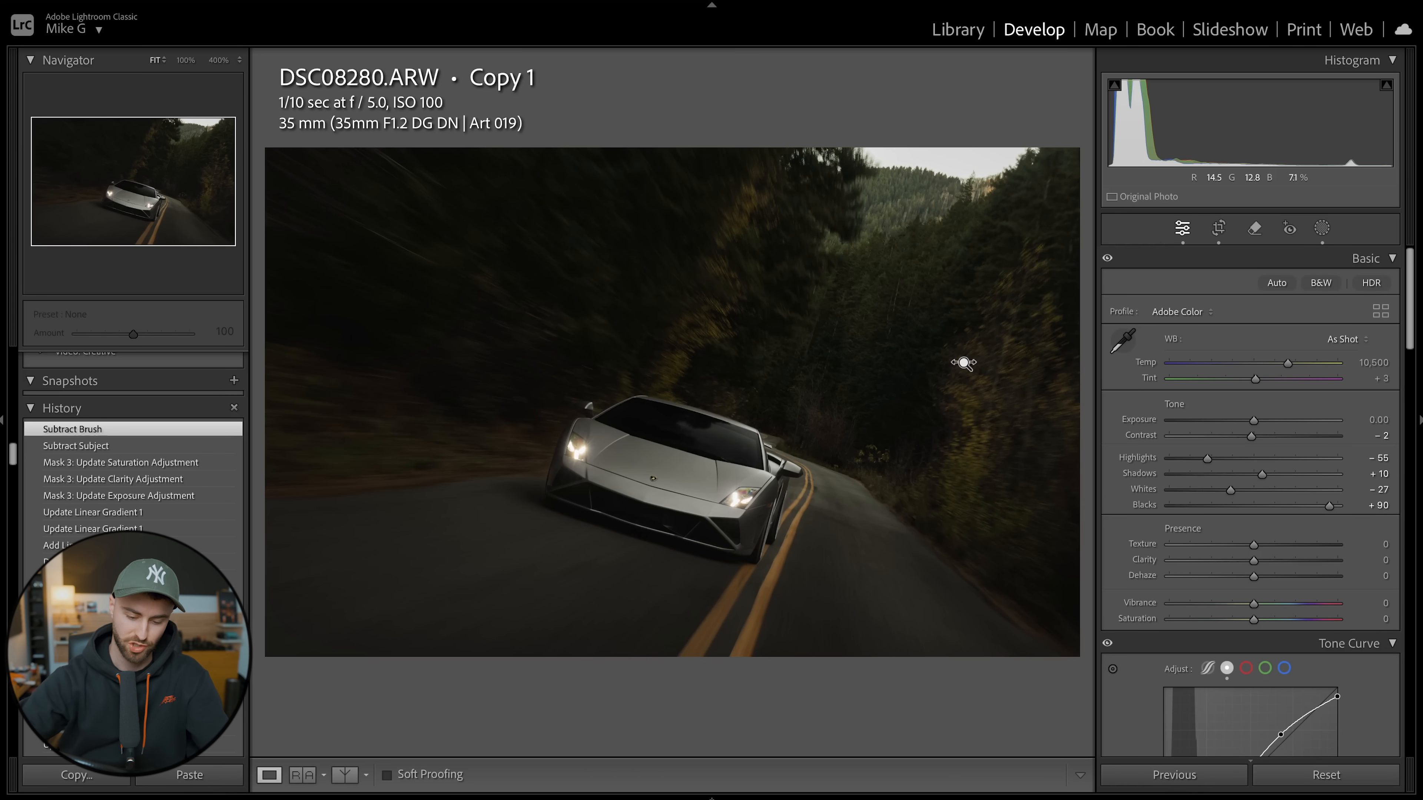
Place a large radial gradient mask over the valley between the trees behind the car and set its Exposure to 0.46
{"action": "key", "text": "shift+m"}
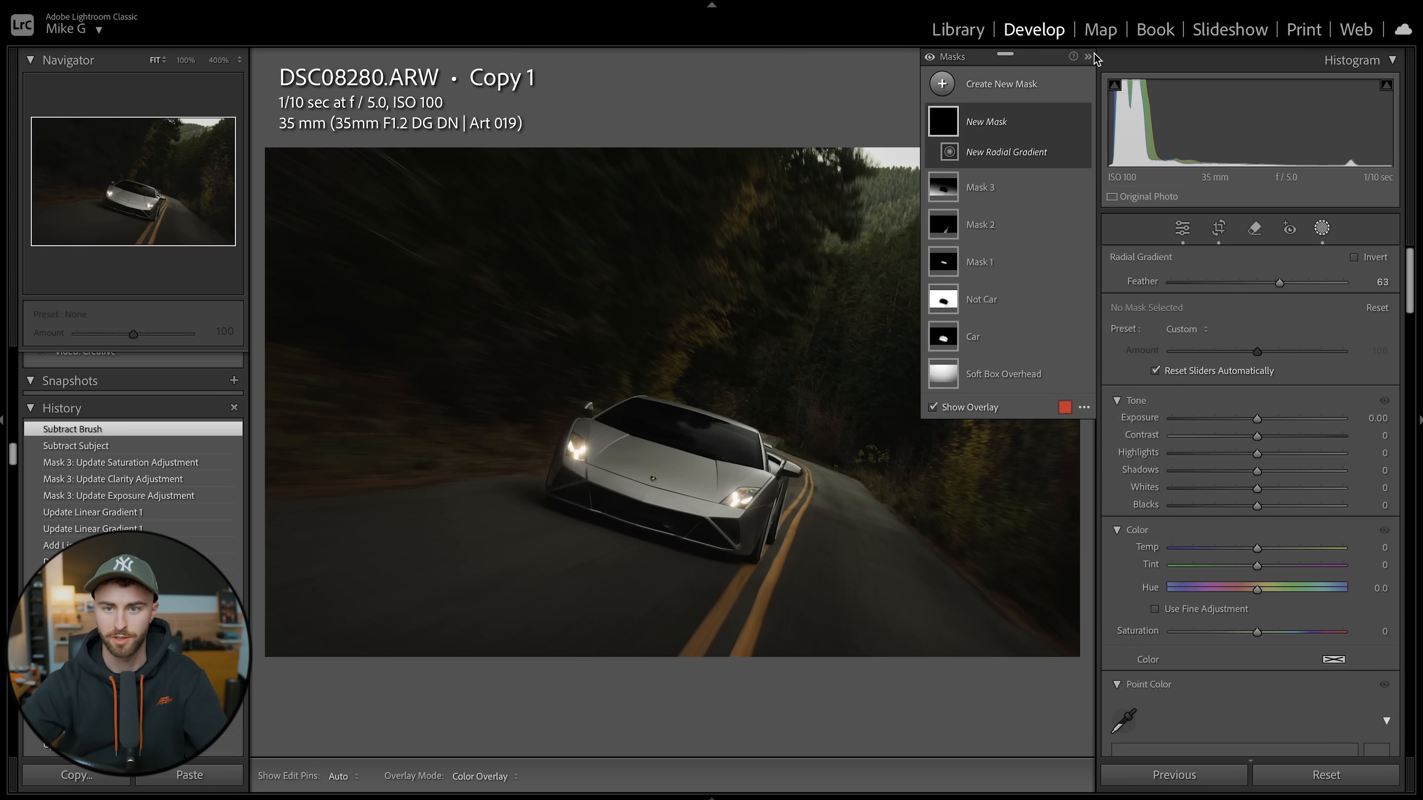
{"action": "left_click", "coordinate": [1090, 61]}
{"action": "left_click_drag", "start_coordinate": [853, 290], "coordinate": [1227, 654]}
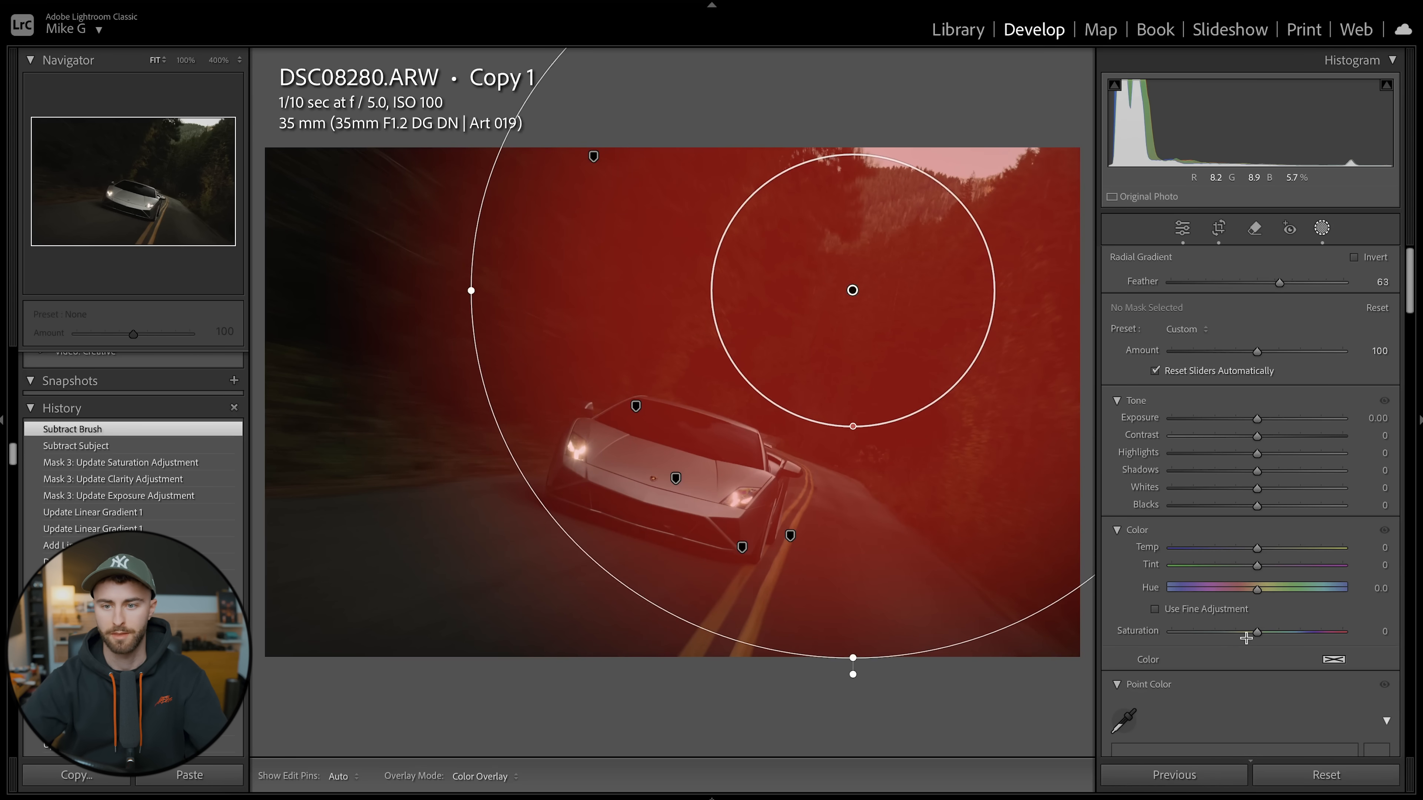
{"action": "left_click_drag", "start_coordinate": [1263, 419], "coordinate": [1268, 418]}
{"action": "left_click_drag", "start_coordinate": [857, 289], "coordinate": [835, 276]}
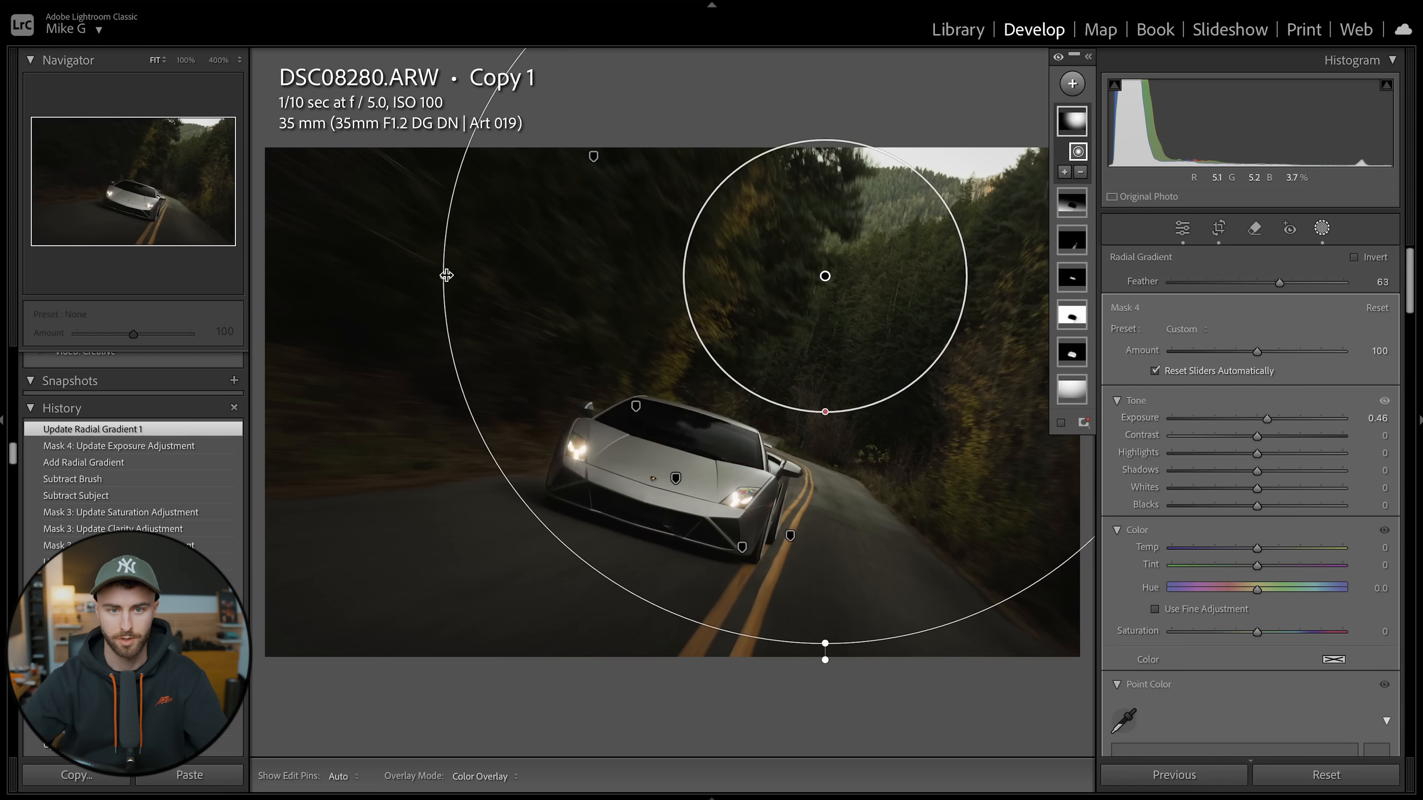
Set the valley gradient's Saturation to 20, Temp to 12 and Tint to 44, and compare the photo without that mask
{"action": "left_click_drag", "start_coordinate": [1258, 632], "coordinate": [1275, 636]}
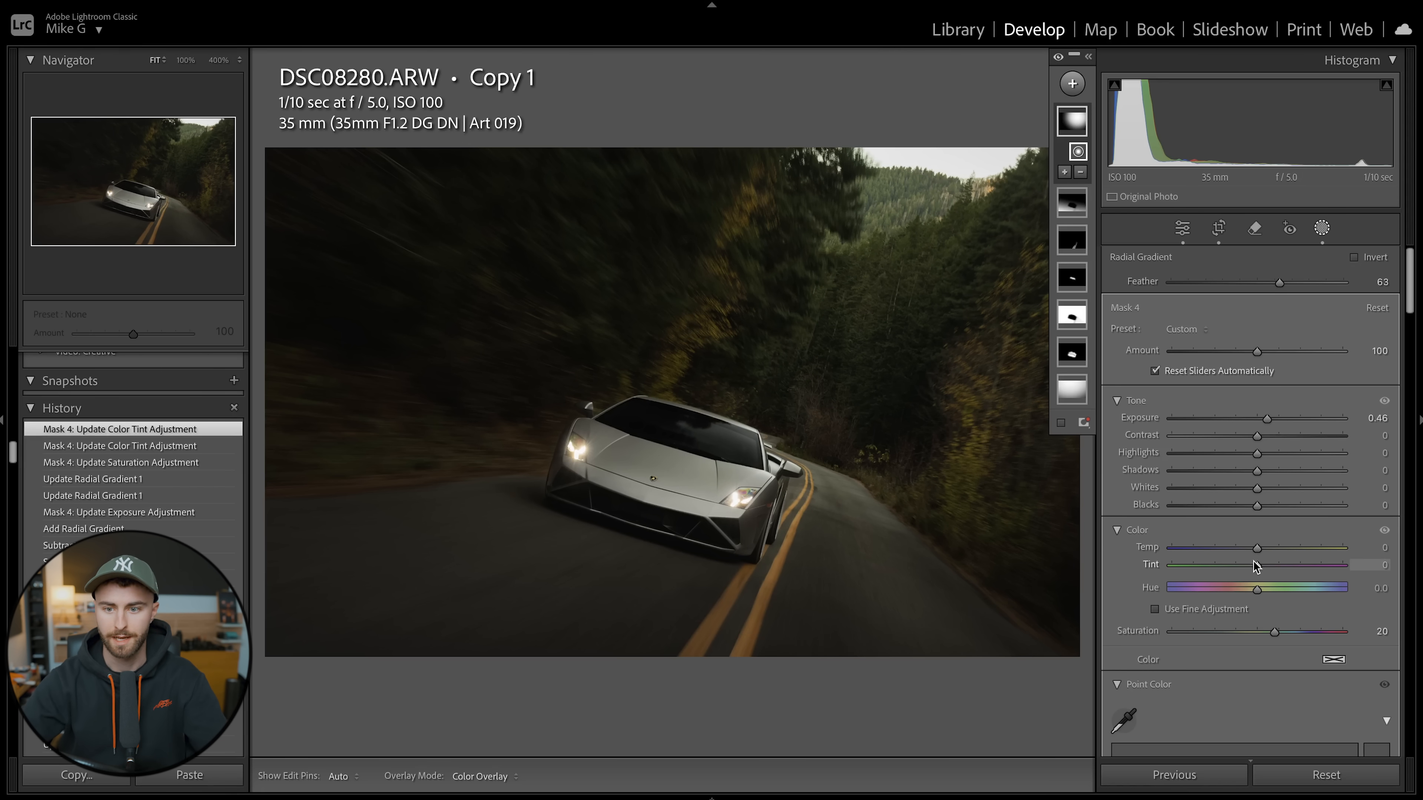
{"action": "left_click_drag", "start_coordinate": [1257, 565], "coordinate": [1290, 564]}
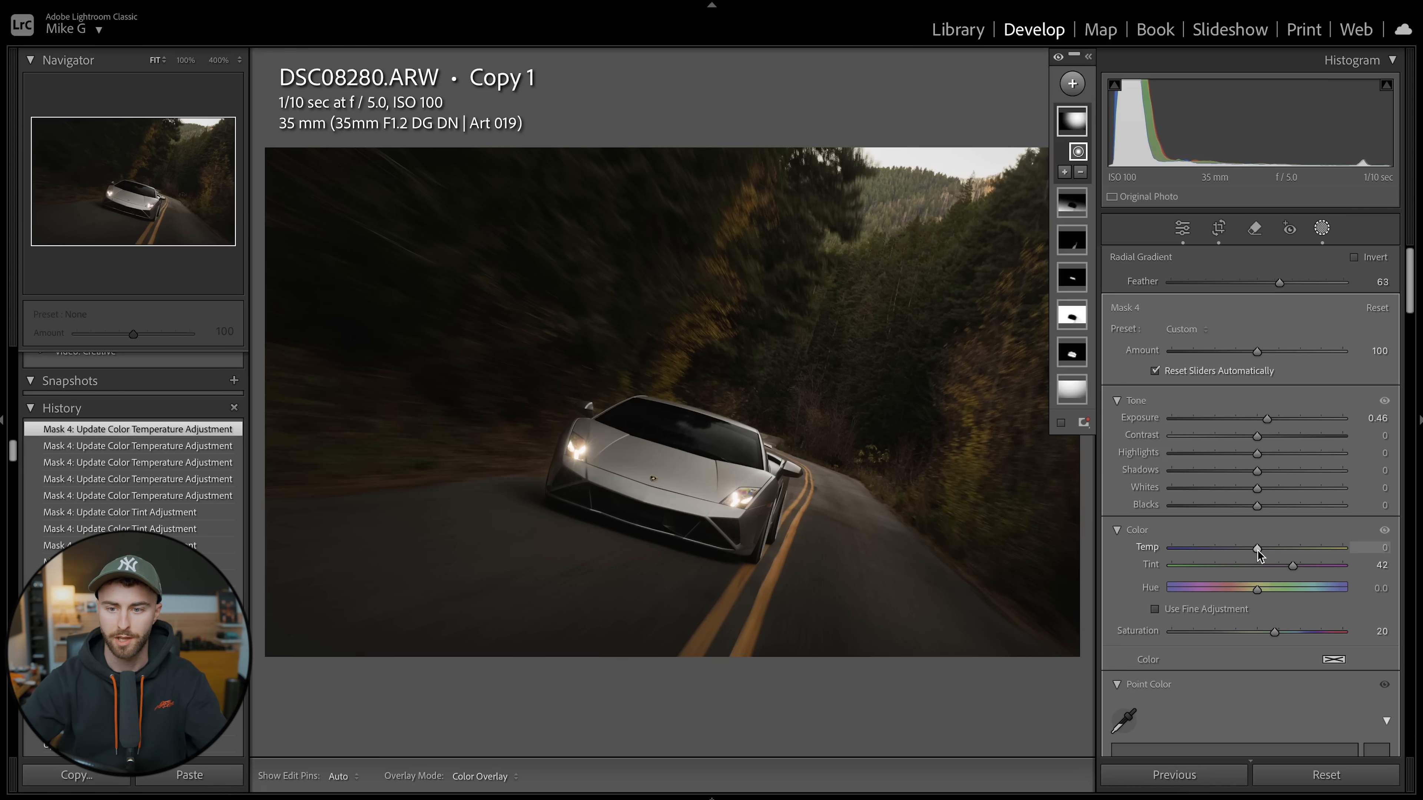
{"action": "left_click_drag", "start_coordinate": [1257, 549], "coordinate": [1294, 567]}
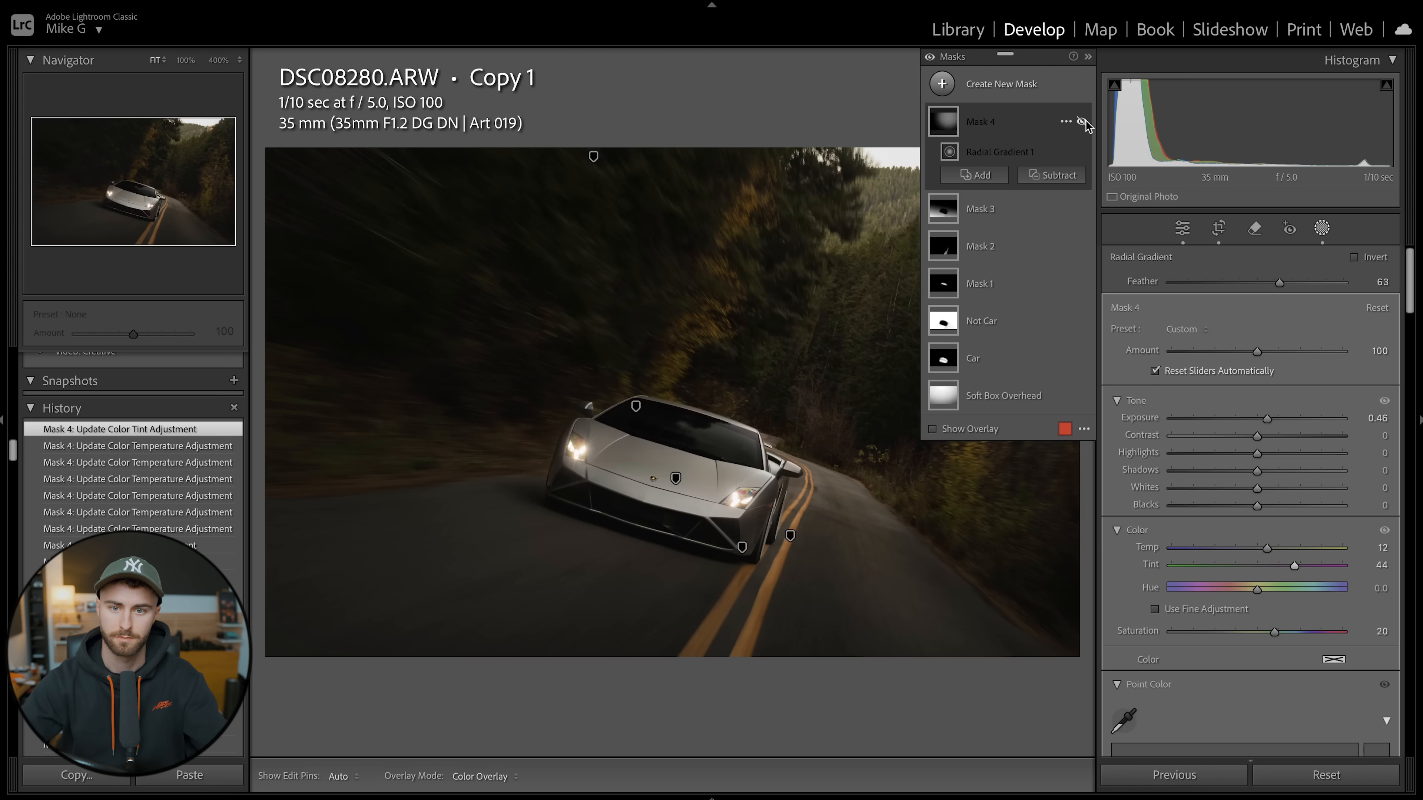
{"action": "left_click", "coordinate": [1081, 122]}
{"action": "left_click", "coordinate": [1082, 121]}
{"action": "left_click", "coordinate": [1081, 122]}
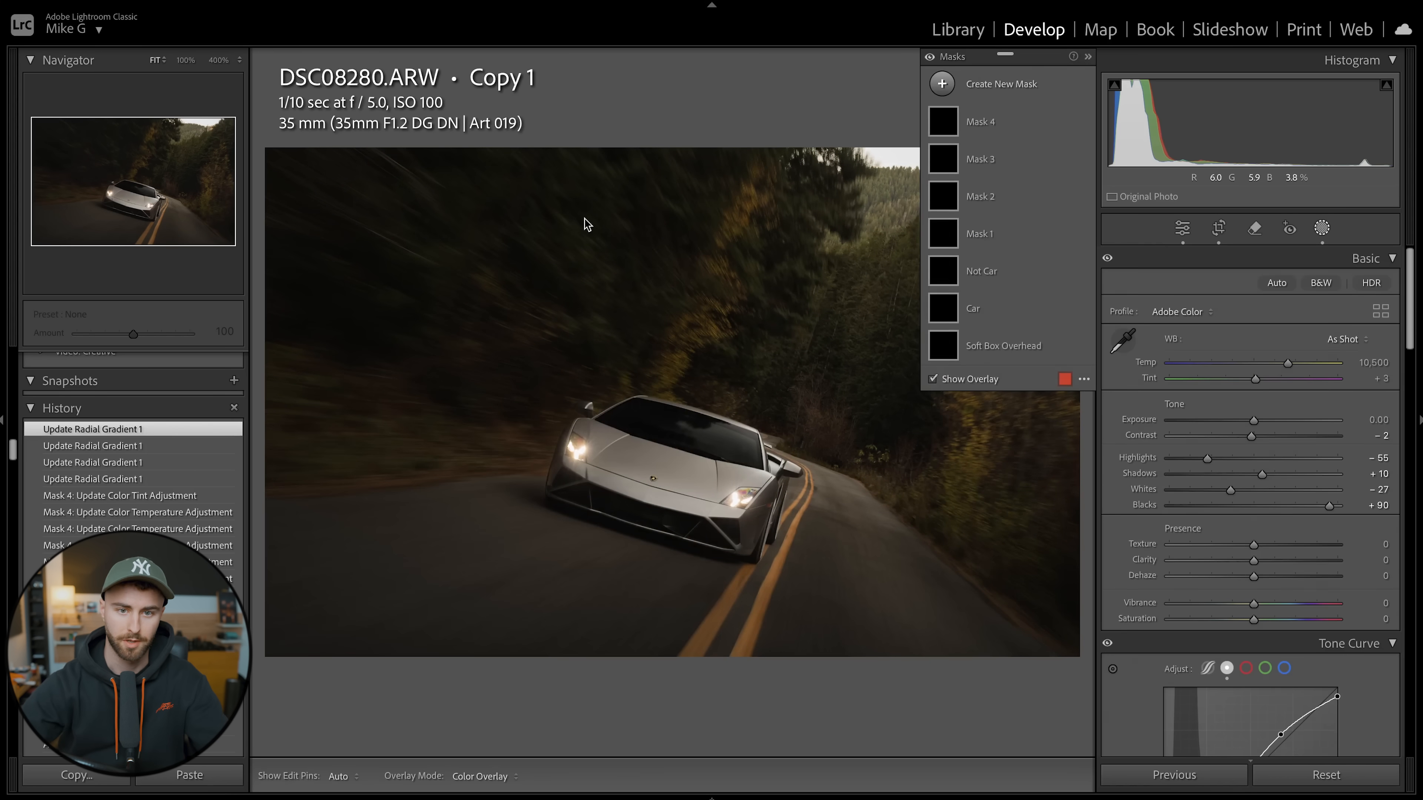
Shift the Soft Box Overhead gradient toward the photo's left side, set Exposure 0.96 and Saturation 13, and raise its Tint
{"action": "key", "text": "shift+m"}
{"action": "left_click", "coordinate": [593, 160]}
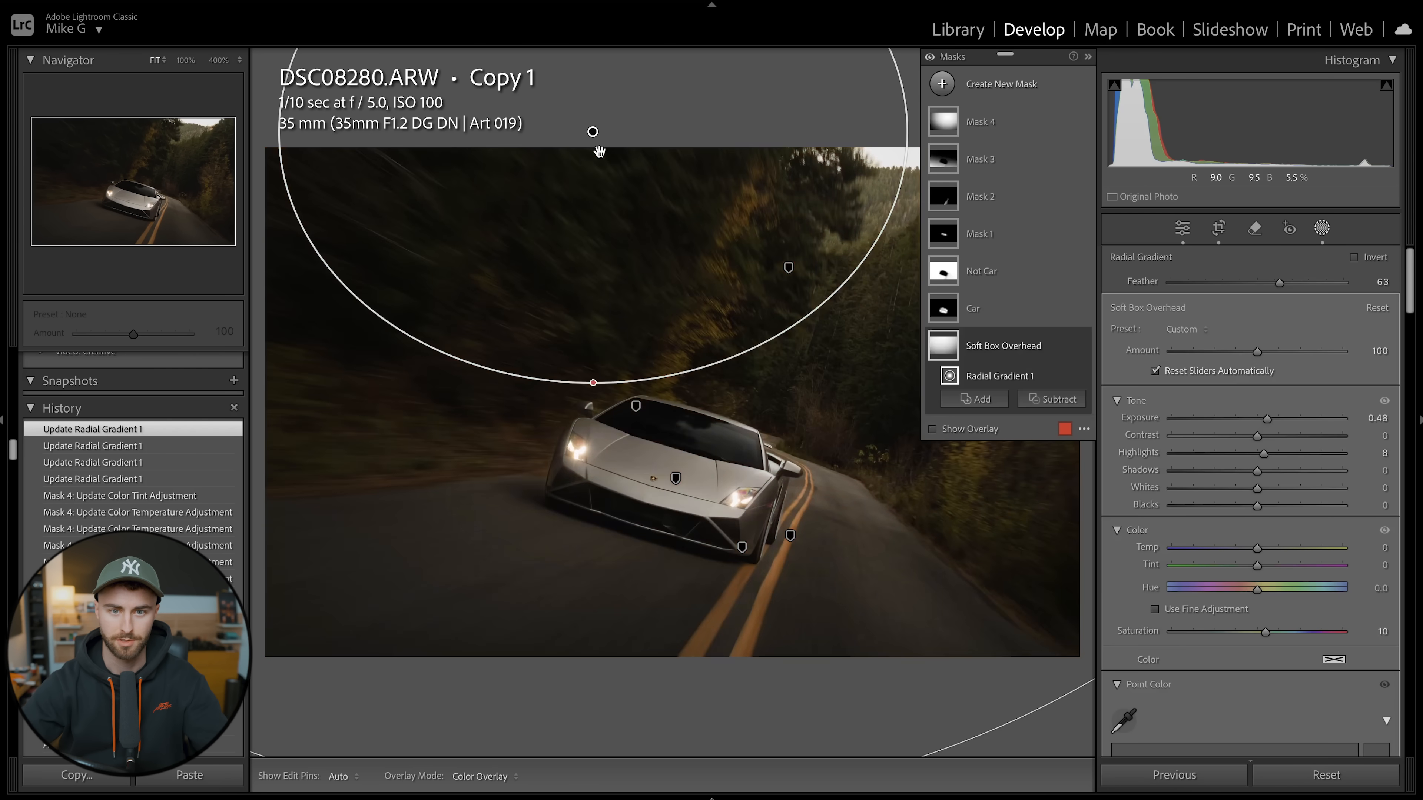
{"action": "left_click_drag", "start_coordinate": [594, 135], "coordinate": [463, 134]}
{"action": "left_click_drag", "start_coordinate": [1267, 420], "coordinate": [1279, 419]}
{"action": "left_click_drag", "start_coordinate": [1265, 632], "coordinate": [1269, 634]}
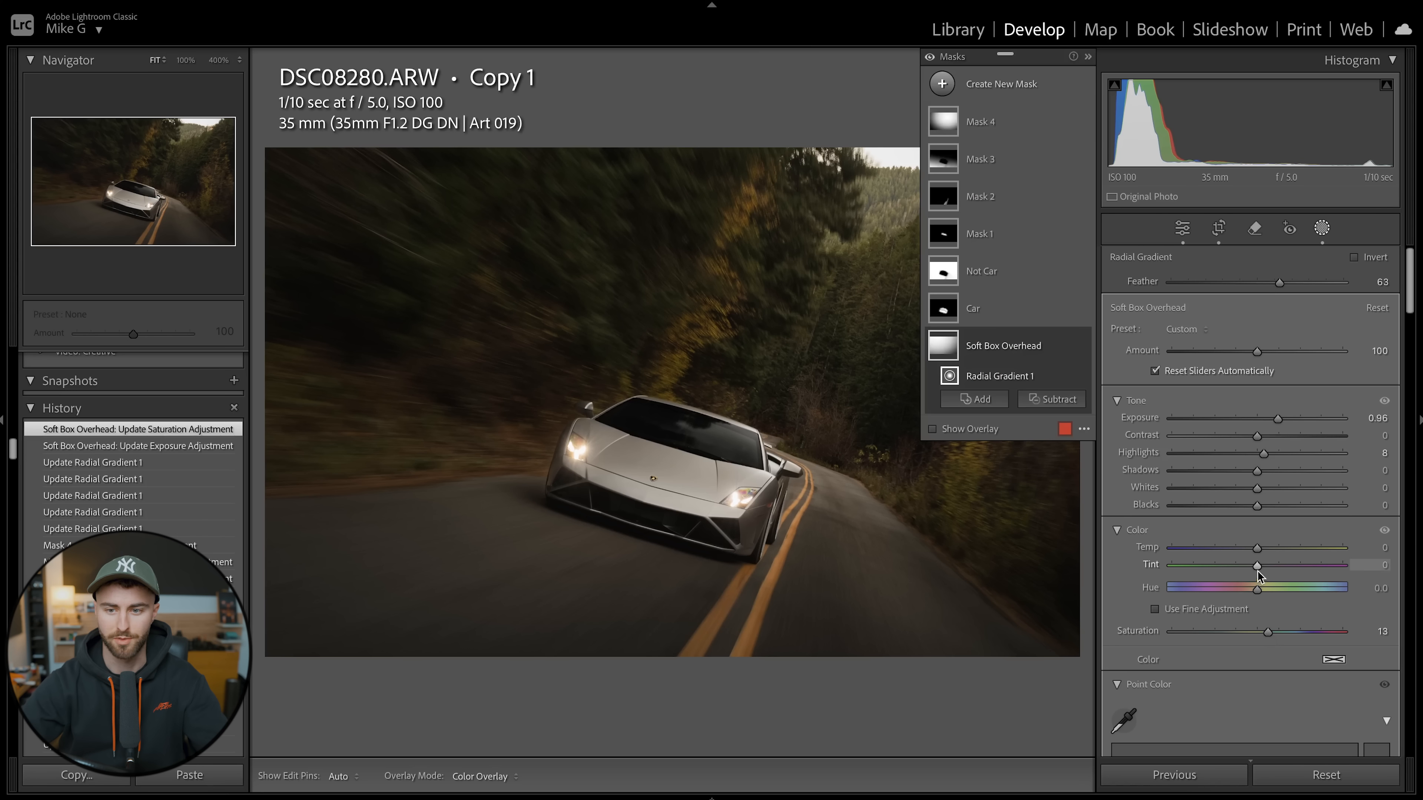
{"action": "mouse_move", "coordinate": [1258, 571]}
{"action": "left_mouse_down"}
{"action": "mouse_move", "coordinate": [1261, 550]}
{"action": "mouse_move", "coordinate": [1271, 568]}
{"action": "left_mouse_up"}
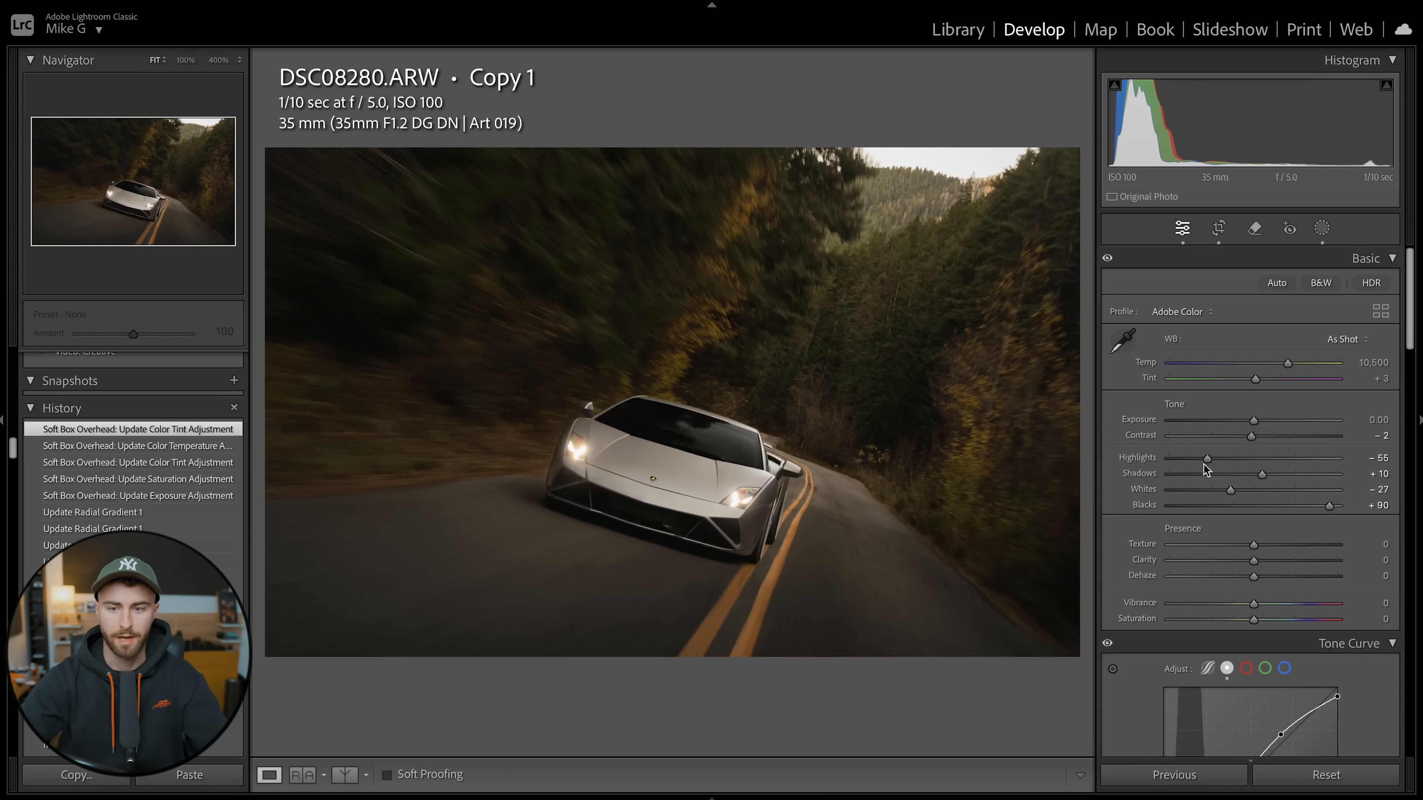
Set the photo's global Shadows to -18, Highlights to -35, Texture to +16 and Clarity to -9
{"action": "left_click", "coordinate": [1244, 475]}
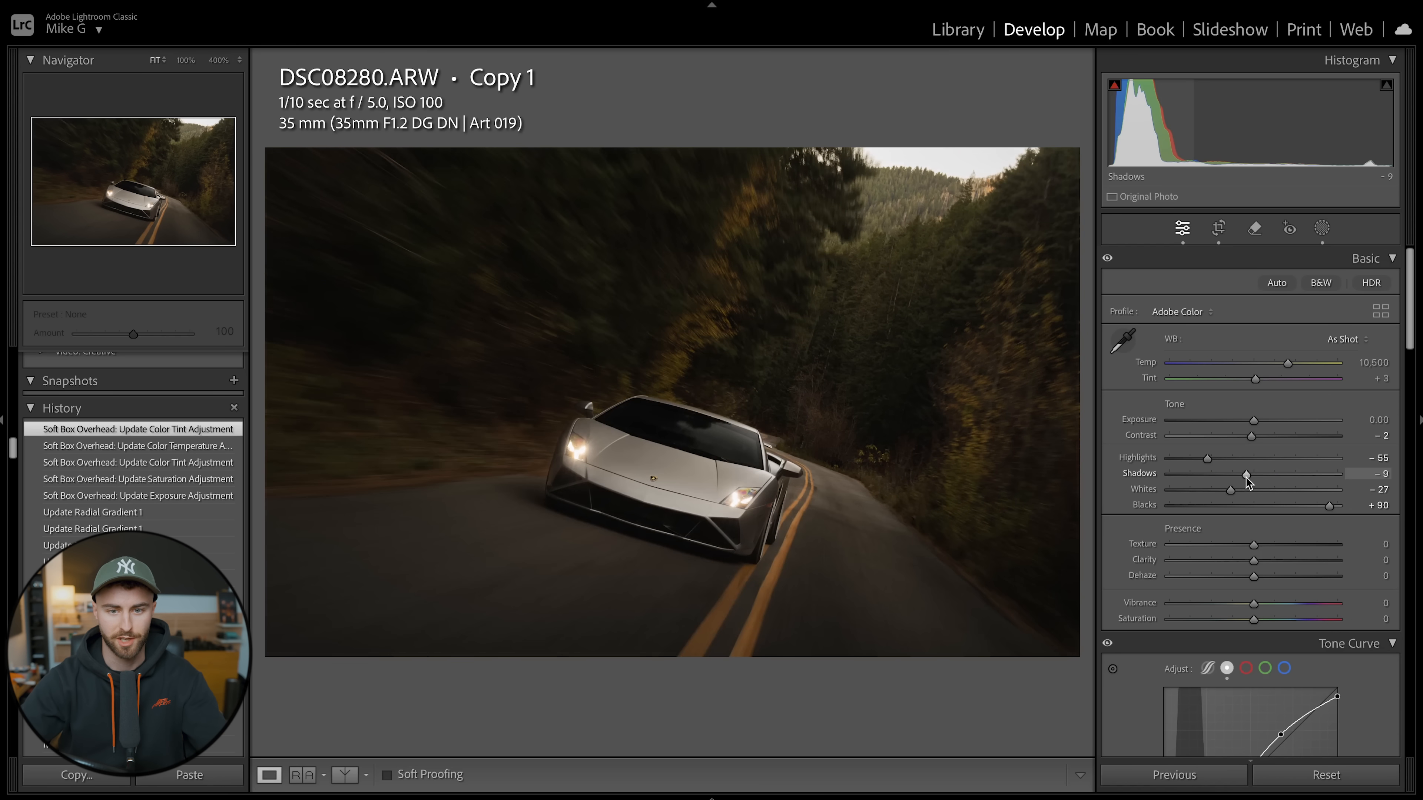
{"action": "left_click_drag", "start_coordinate": [1207, 460], "coordinate": [1238, 475]}
{"action": "left_click", "coordinate": [1267, 546]}
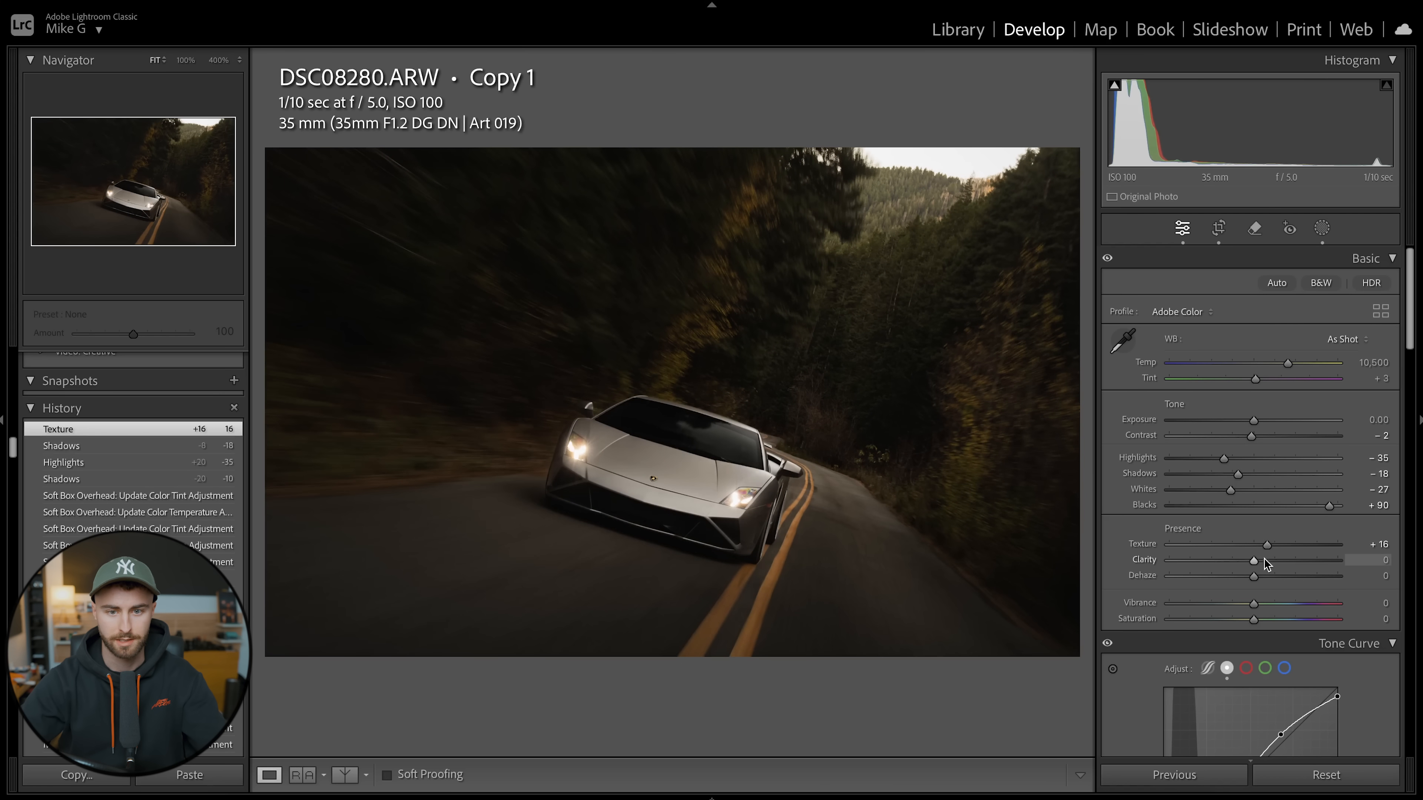
{"action": "left_click", "coordinate": [1263, 560]}
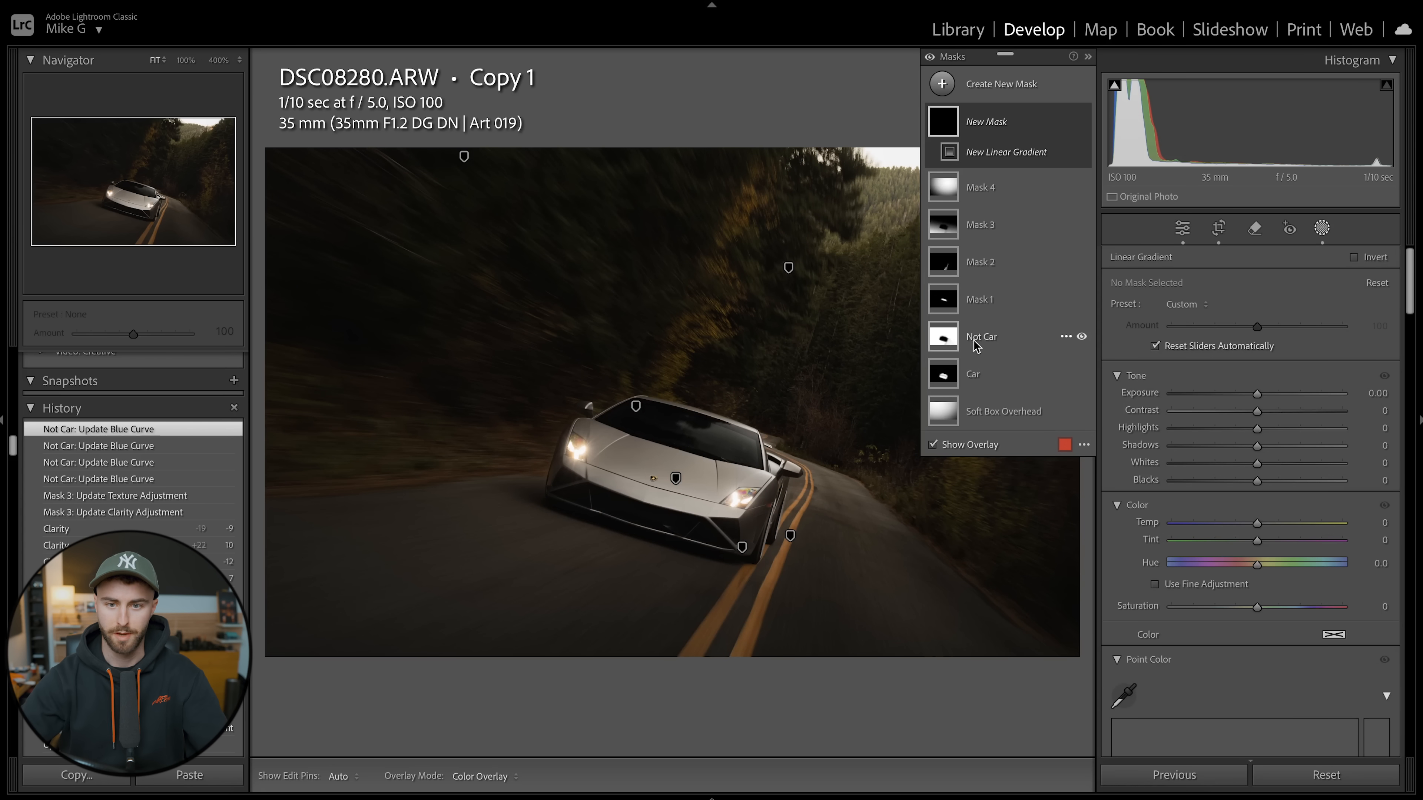
Warm the Not Car mask by pulling the middle of its blue curve slightly down and adjusting its red curve
{"action": "left_click", "coordinate": [981, 336]}
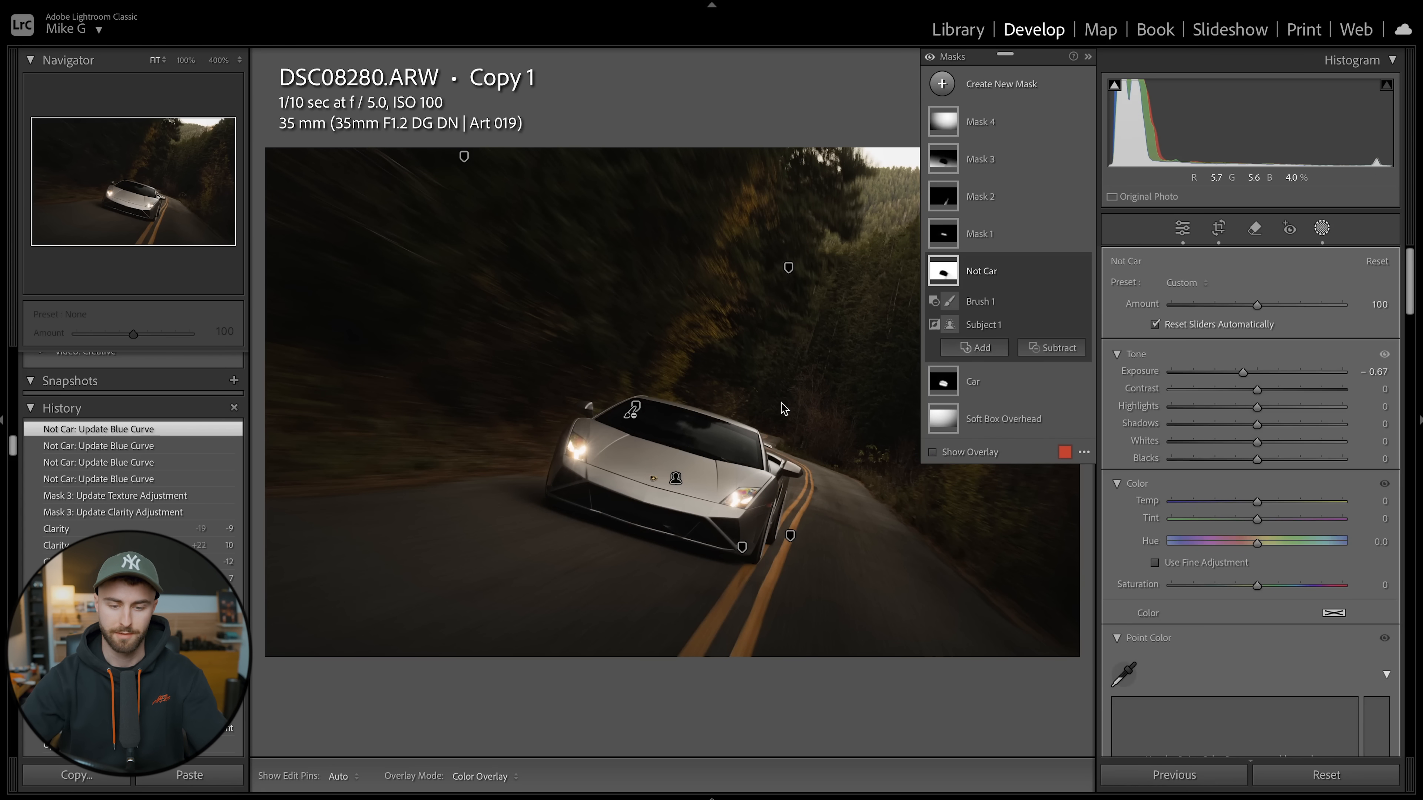
{"action": "key", "text": "o"}
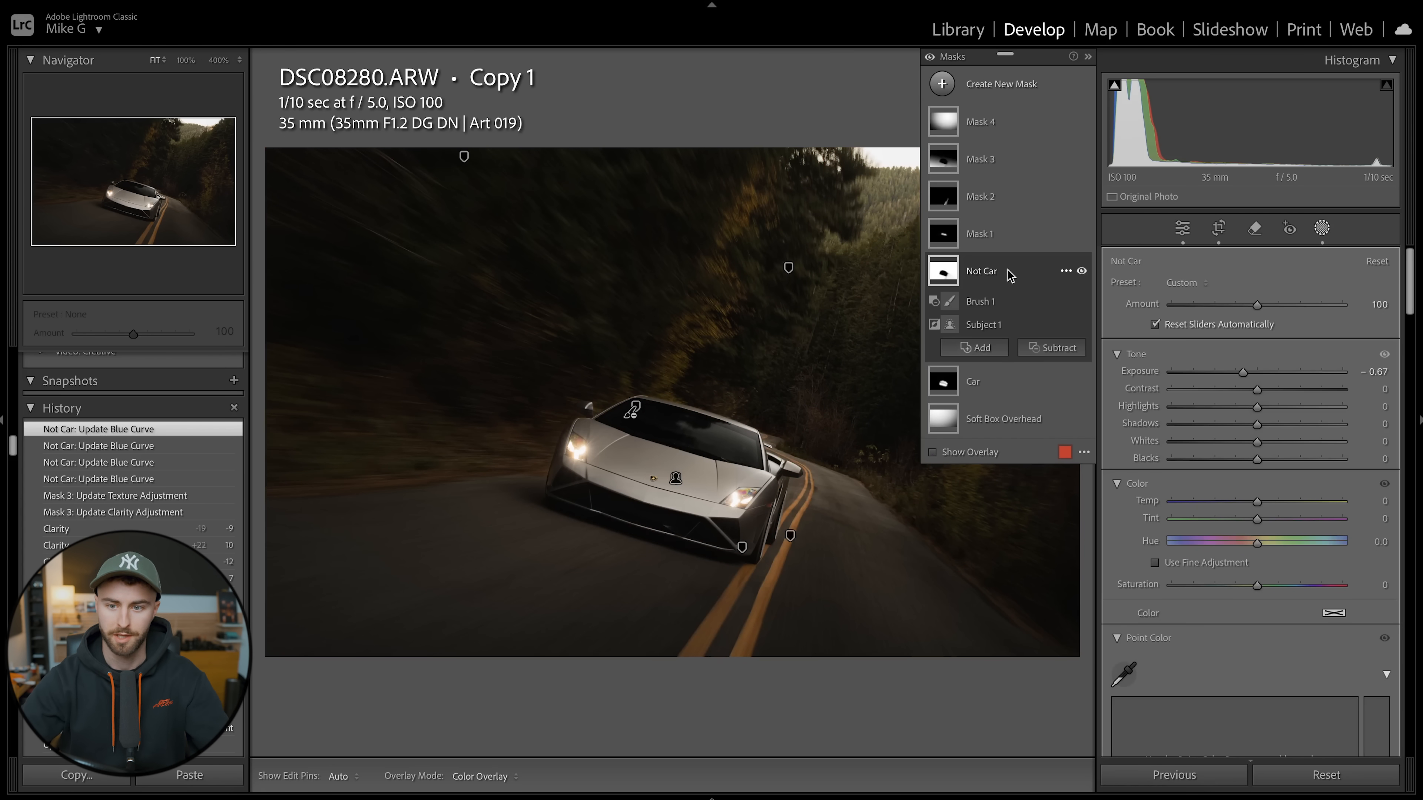
{"action": "scroll", "coordinate": [1174, 488], "scroll_direction": "down", "scroll_amount": 8}
{"action": "scroll", "coordinate": [1160, 473], "scroll_direction": "down", "scroll_amount": 2}
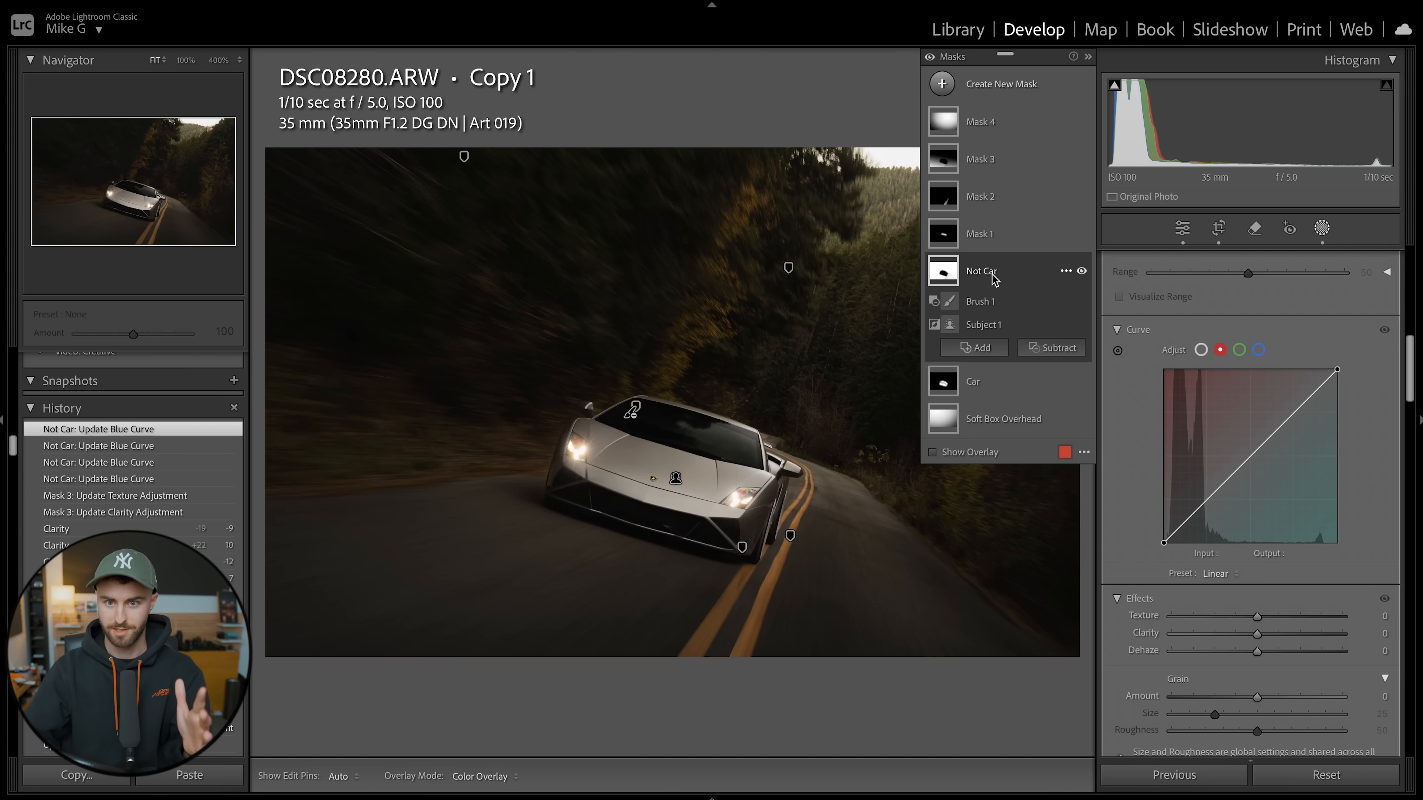
{"action": "scroll", "coordinate": [1139, 383], "scroll_direction": "up", "scroll_amount": 10}
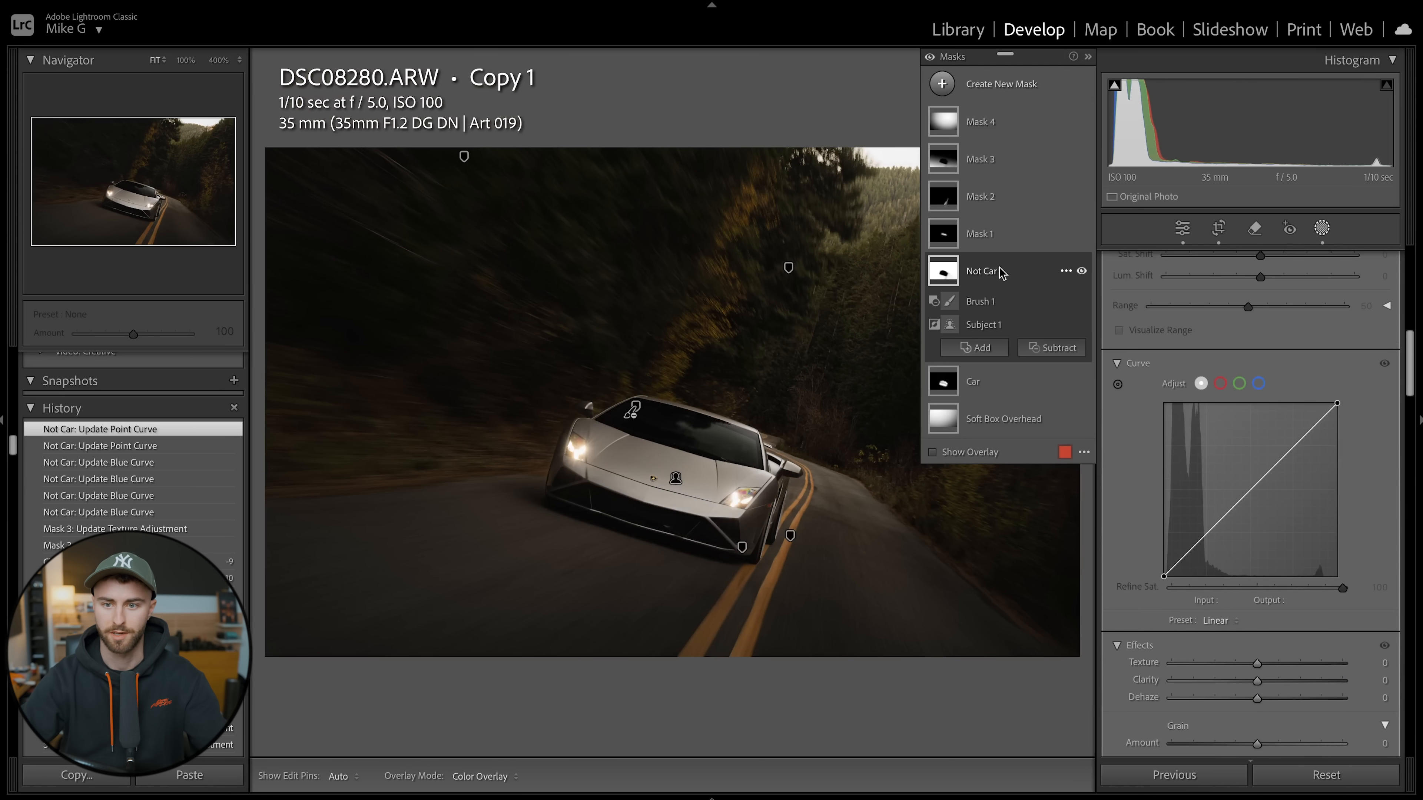
{"action": "left_click", "coordinate": [1235, 364]}
{"action": "left_click", "coordinate": [1208, 361]}
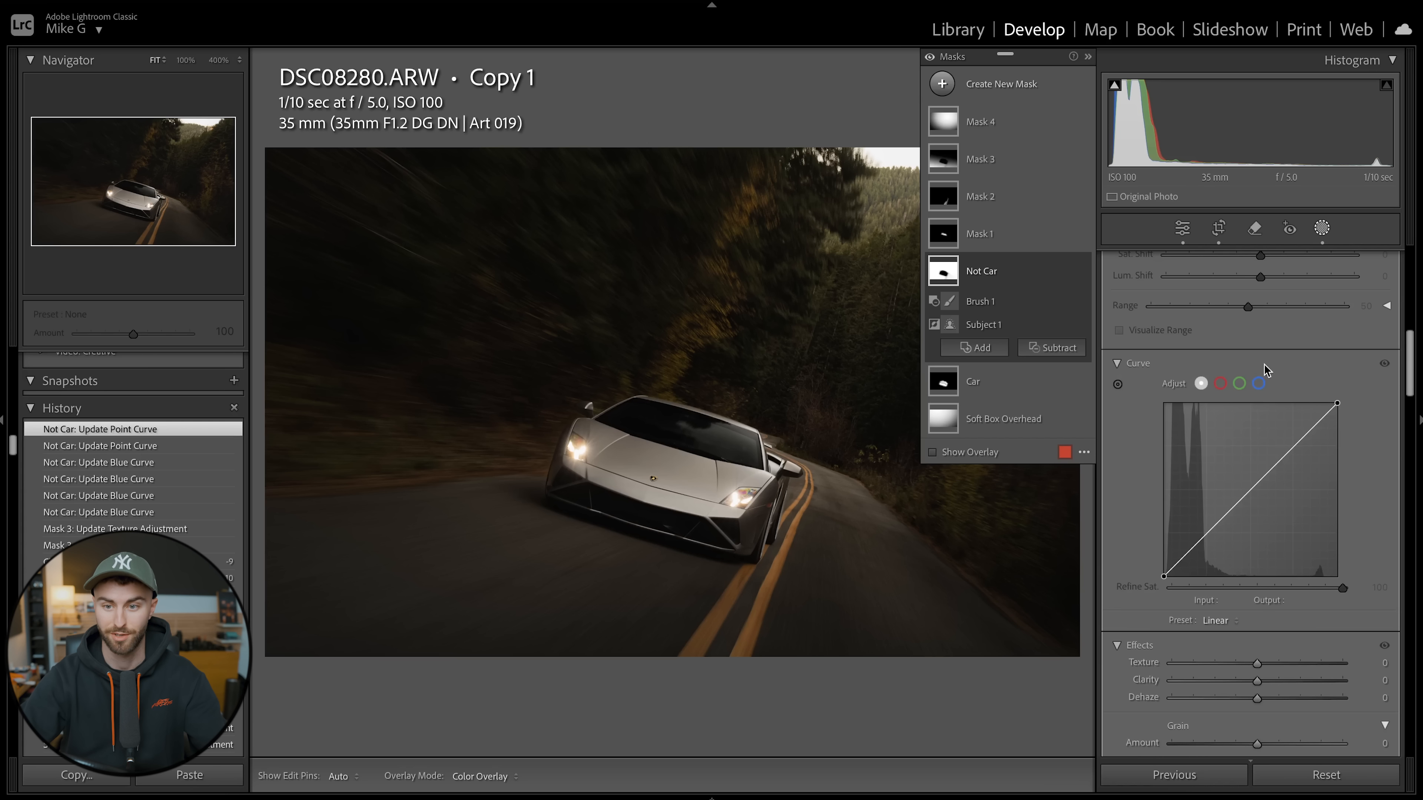
{"action": "left_click", "coordinate": [1259, 384]}
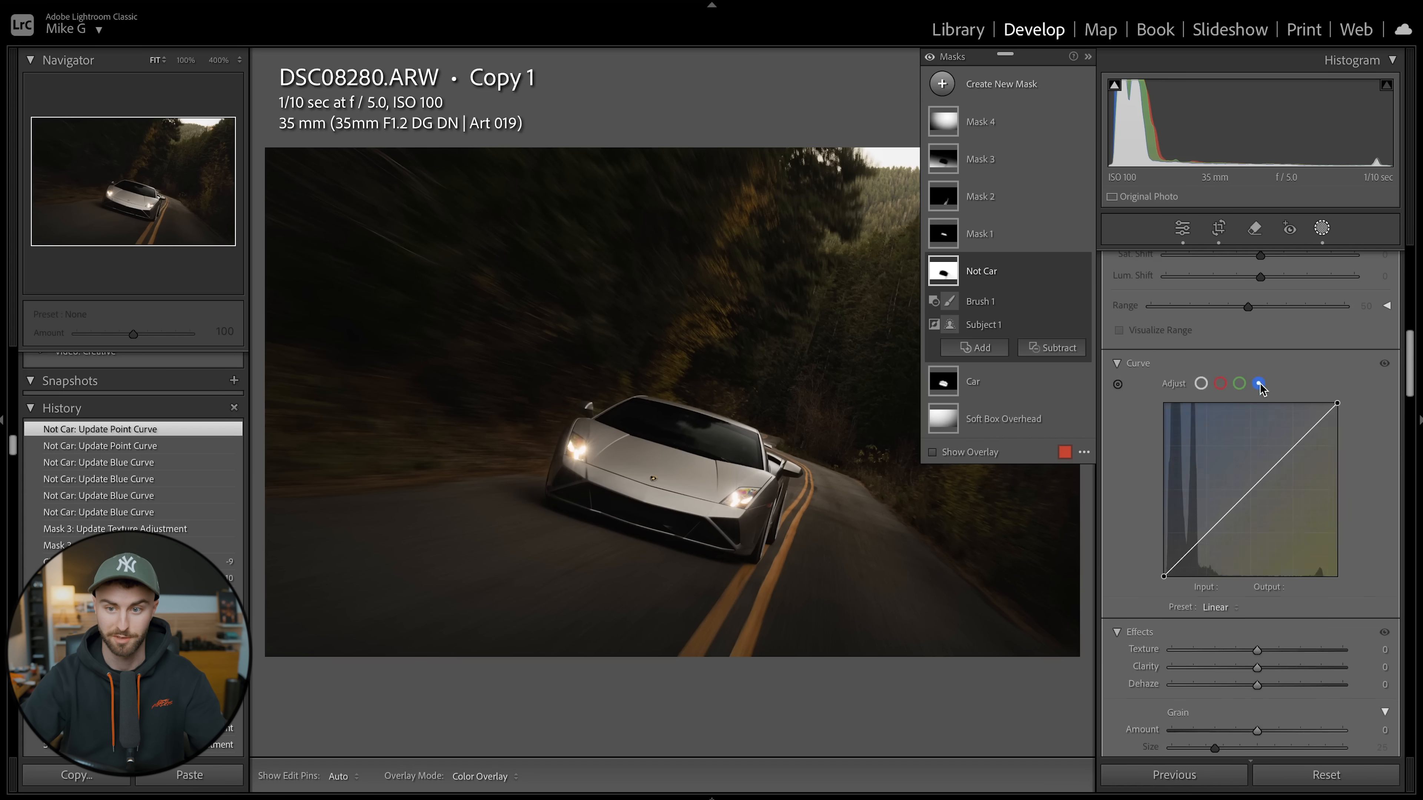
{"action": "left_click", "coordinate": [1250, 491]}
{"action": "left_click_drag", "start_coordinate": [1250, 490], "coordinate": [1252, 495]}
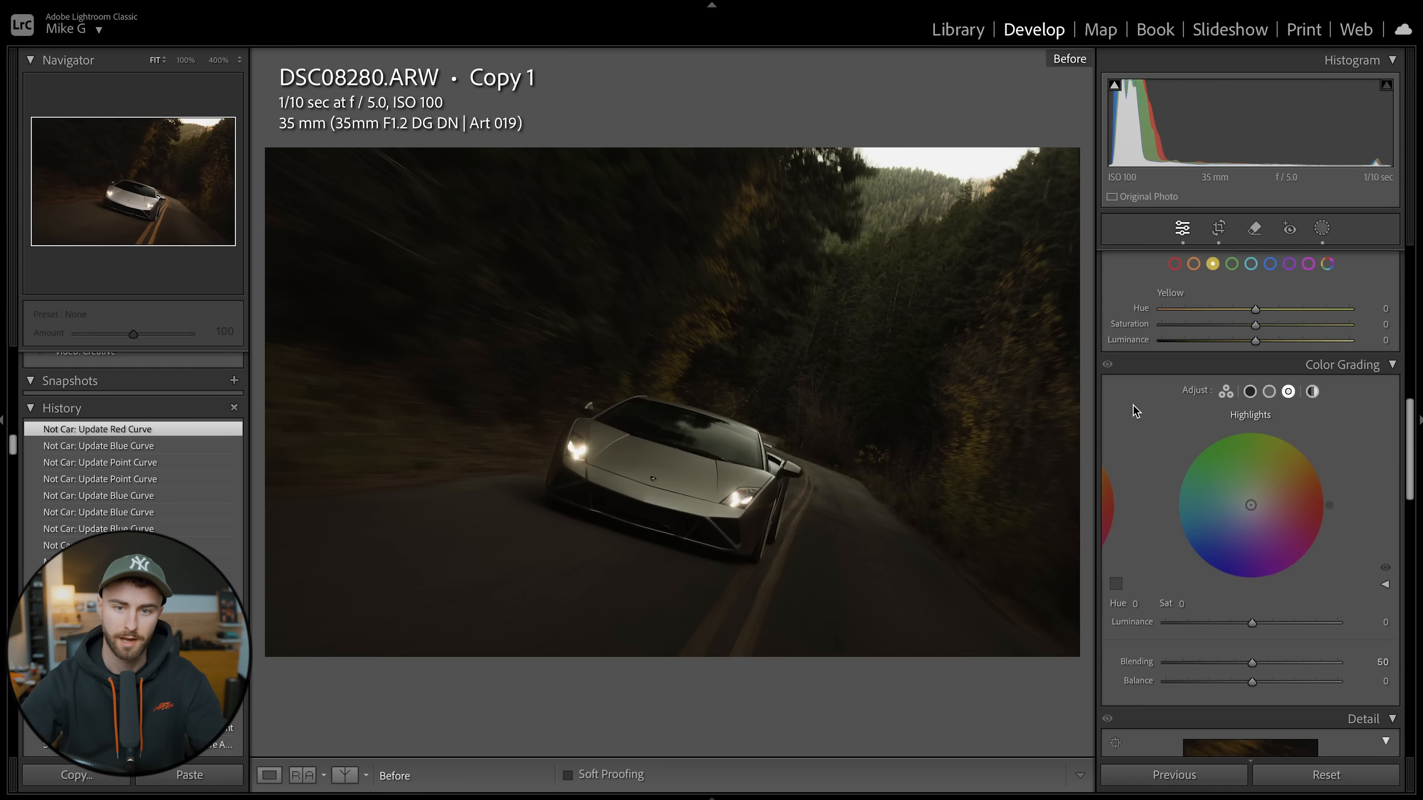
Set the Color Grading Luminance to +17 for the highlights and +16 for the midtones
{"action": "key", "text": "backslash"}
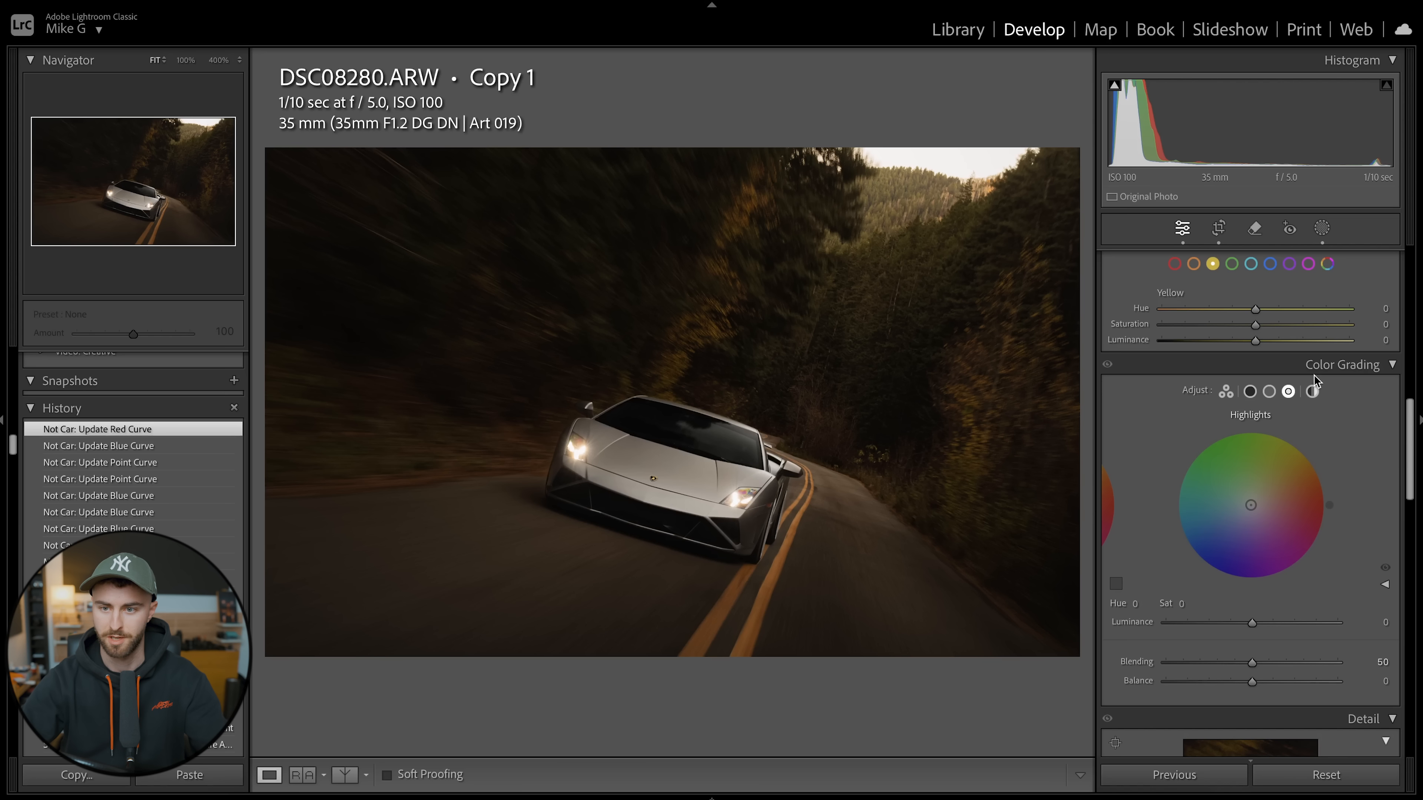
{"action": "scroll", "coordinate": [1204, 393], "scroll_direction": "down", "scroll_amount": 3}
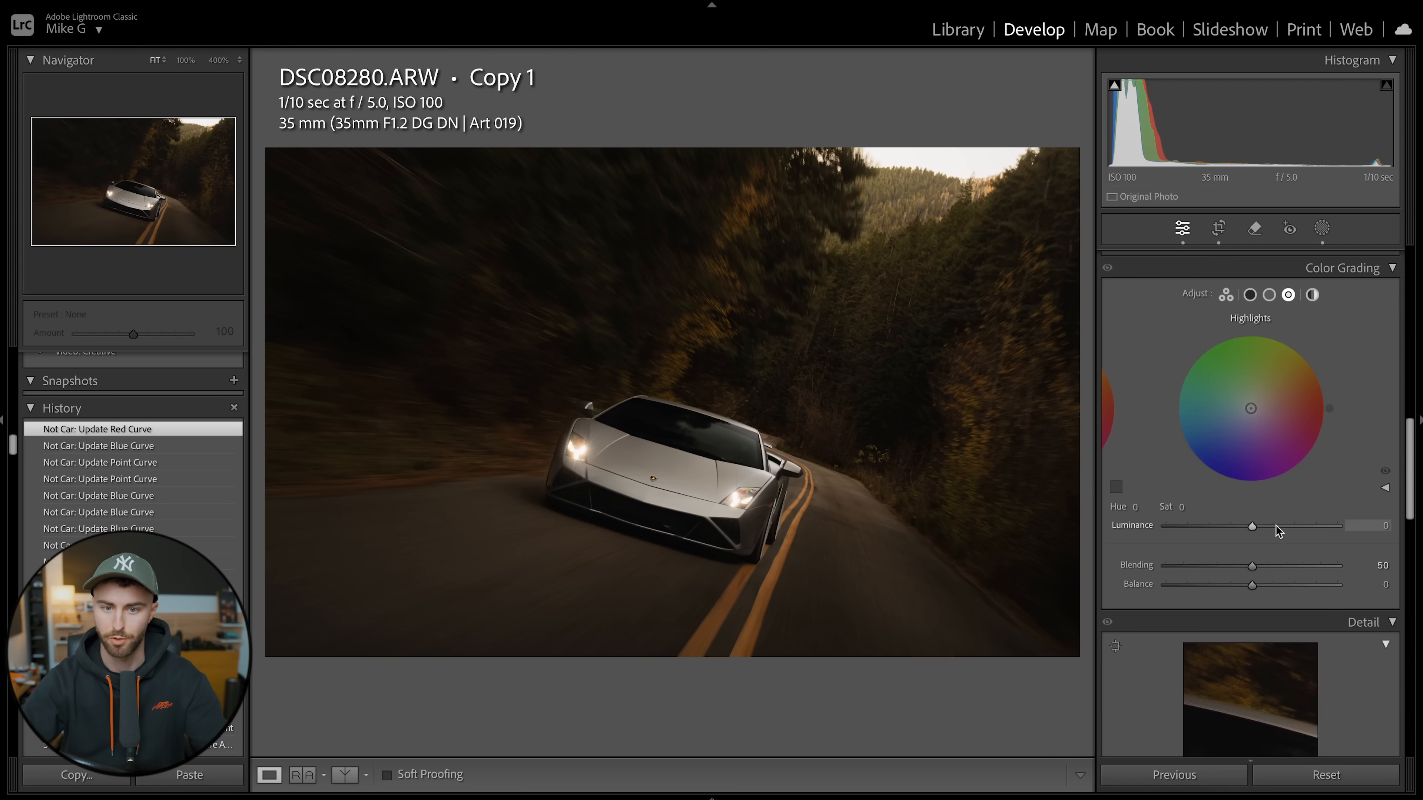
{"action": "left_click_drag", "start_coordinate": [1277, 527], "coordinate": [1265, 527]}
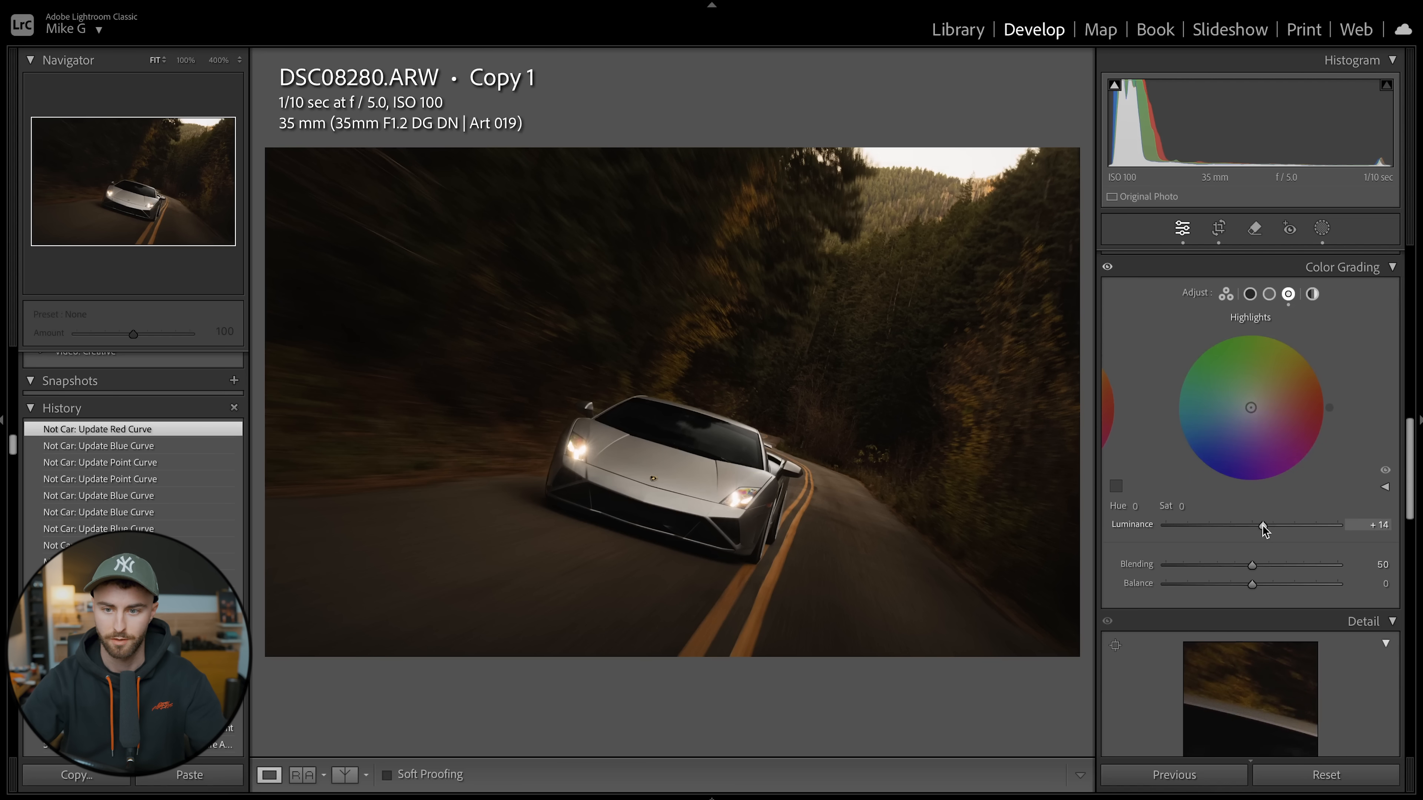
{"action": "left_click", "coordinate": [1269, 296]}
{"action": "scroll", "coordinate": [1272, 314], "scroll_direction": "down", "scroll_amount": 1}
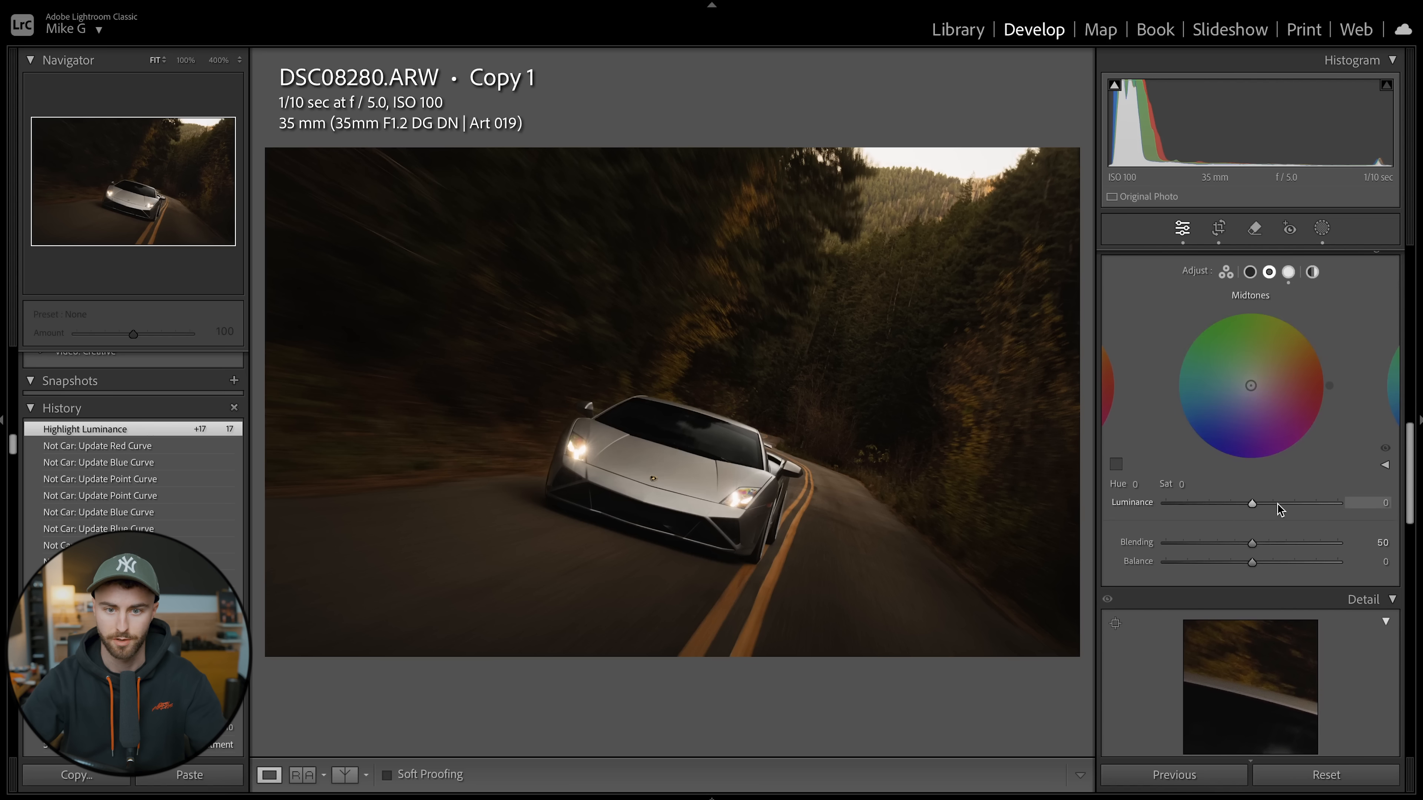
{"action": "left_click_drag", "start_coordinate": [1265, 504], "coordinate": [1266, 504]}
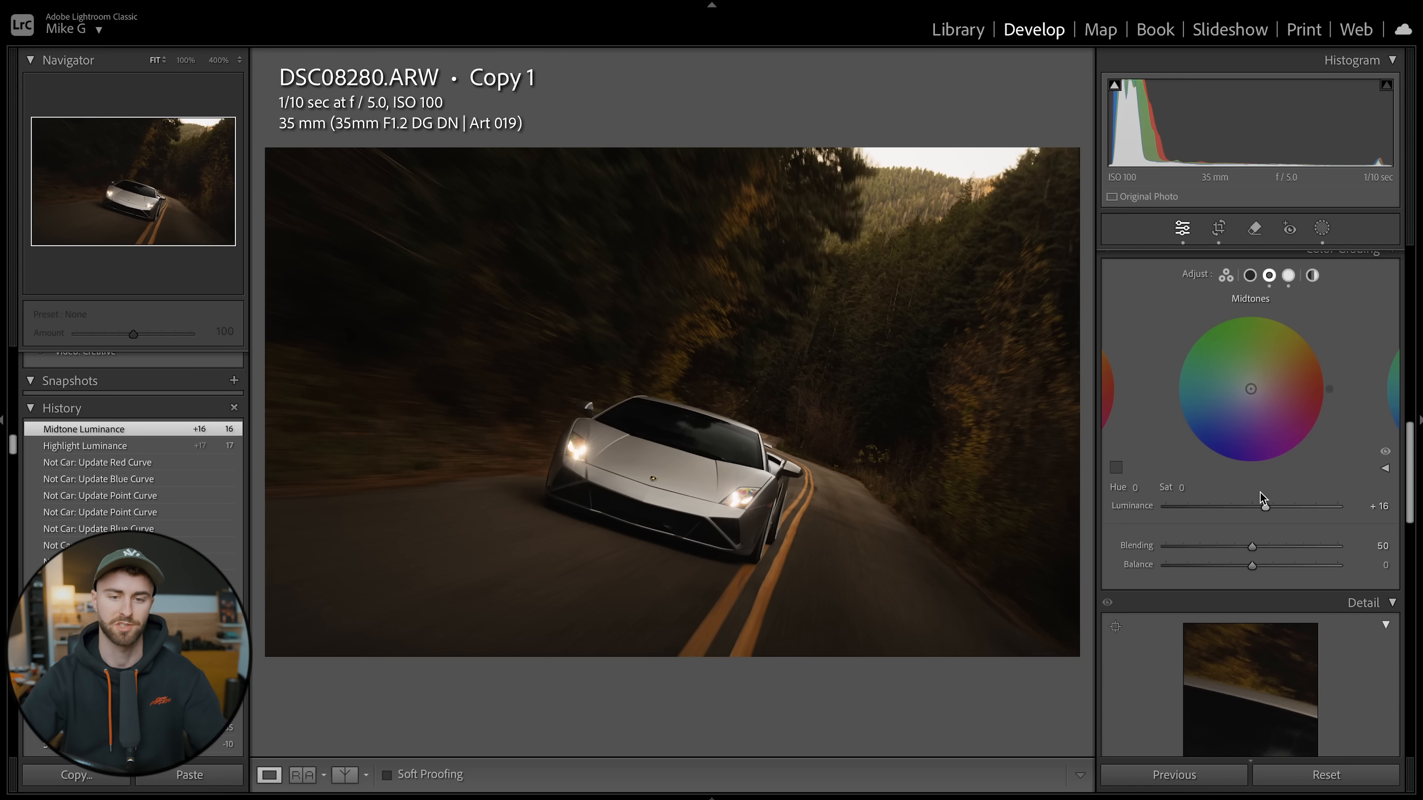
Try Color Grading shadow Luminance values of +35, +85, +66, +10 and -5, and reset it to 0
{"action": "left_click", "coordinate": [1250, 275]}
{"action": "left_click", "coordinate": [1283, 508]}
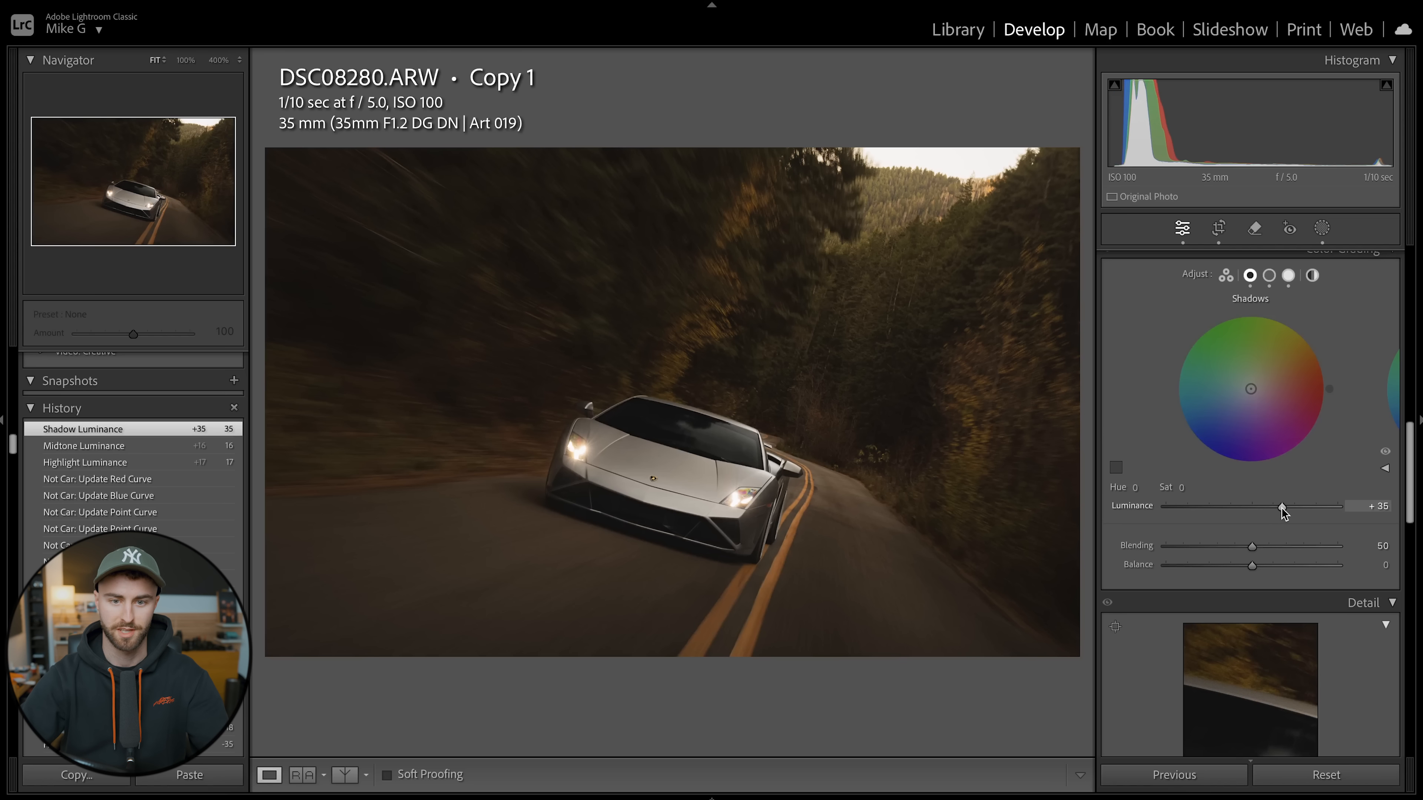
{"action": "mouse_move", "coordinate": [1282, 508]}
{"action": "left_mouse_down"}
{"action": "mouse_move", "coordinate": [1217, 508]}
{"action": "mouse_move", "coordinate": [1326, 508]}
{"action": "mouse_move", "coordinate": [1260, 507]}
{"action": "left_mouse_up"}
{"action": "left_click", "coordinate": [1309, 507]}
{"action": "double_click", "coordinate": [1138, 507]}
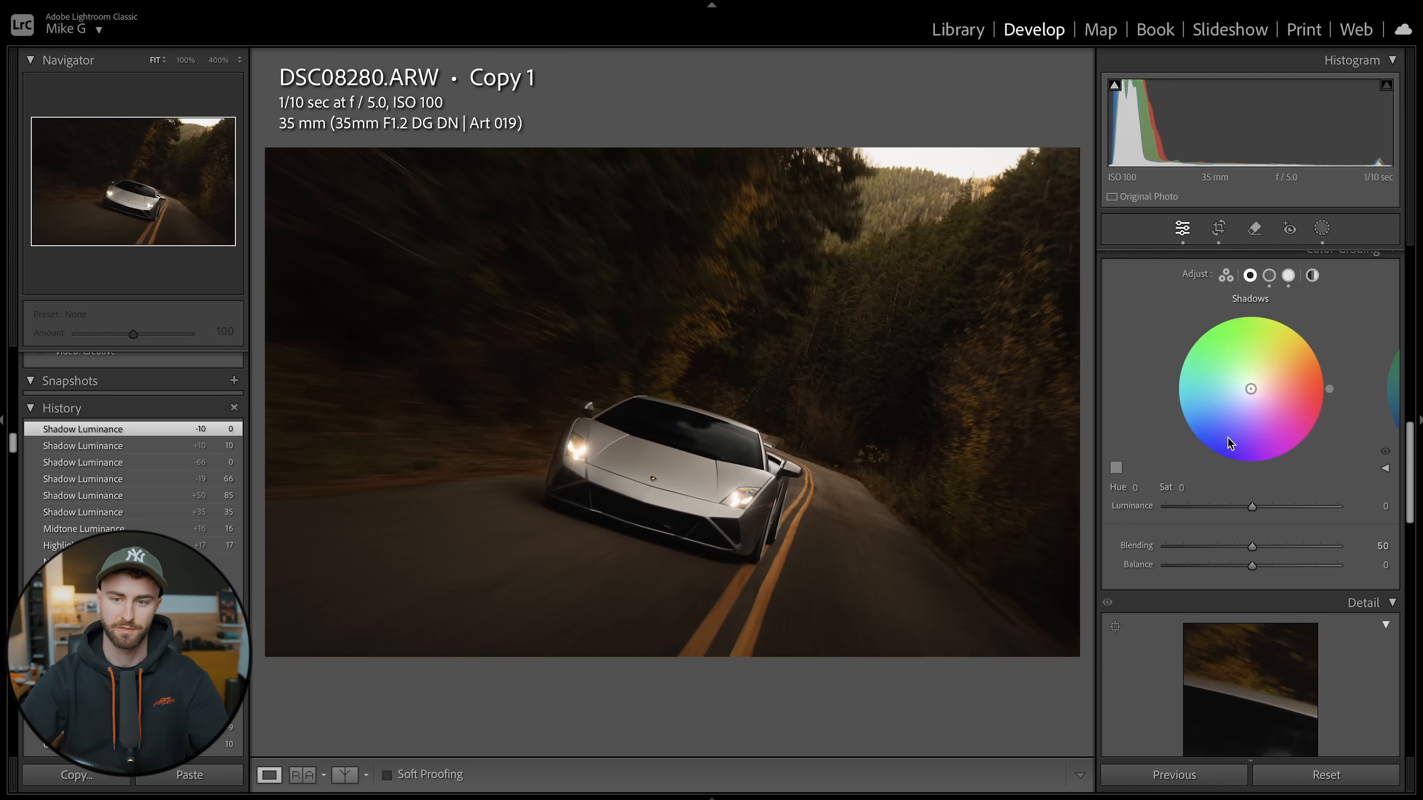
{"action": "left_click", "coordinate": [1254, 511]}
{"action": "left_click_drag", "start_coordinate": [1254, 511], "coordinate": [1249, 512]}
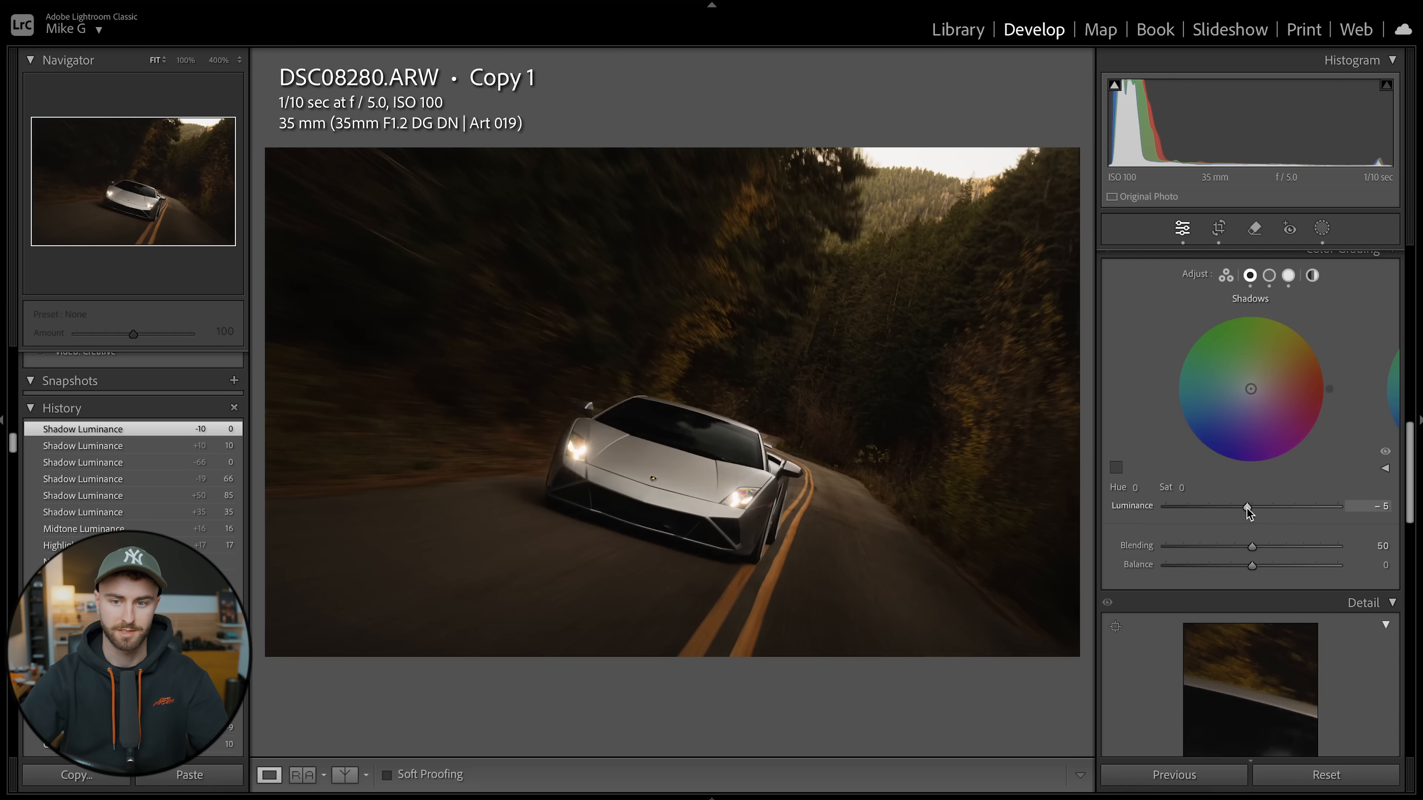
{"action": "double_click", "coordinate": [1248, 509]}
Run AI Denoise on the photo with Amount 40 and Create Stack enabled
{"action": "scroll", "coordinate": [1162, 376], "scroll_direction": "down", "scroll_amount": 5}
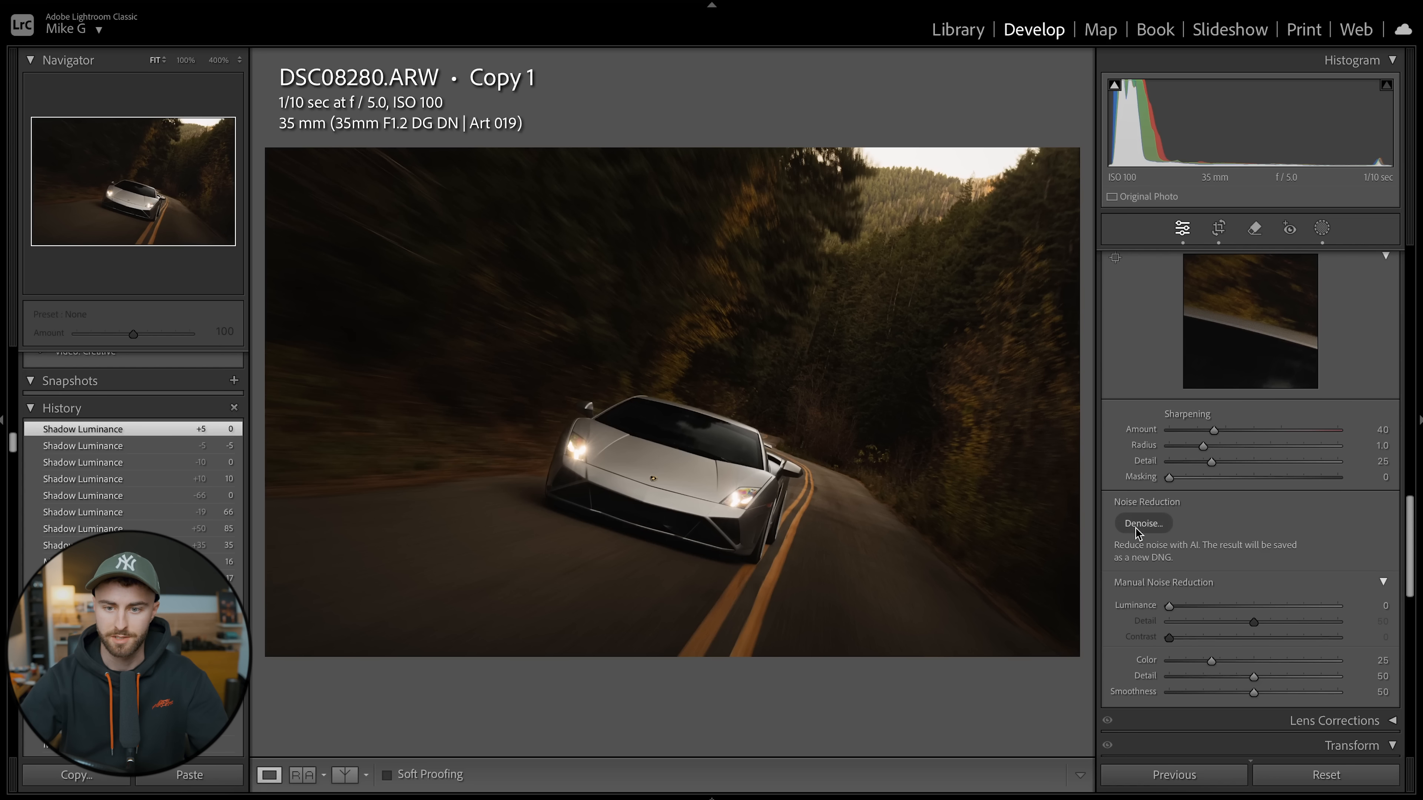
{"action": "left_click", "coordinate": [1159, 526]}
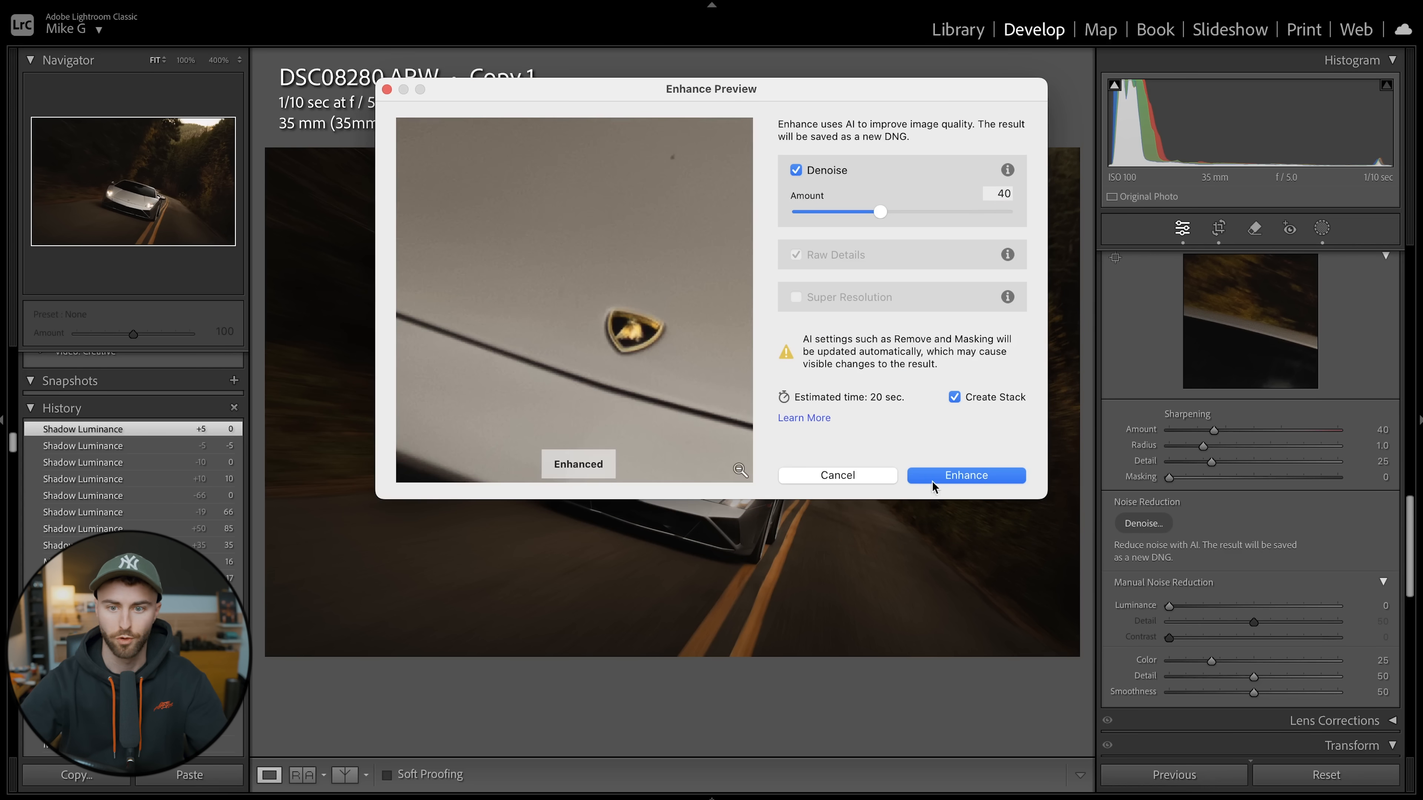
{"action": "left_click", "coordinate": [963, 477]}
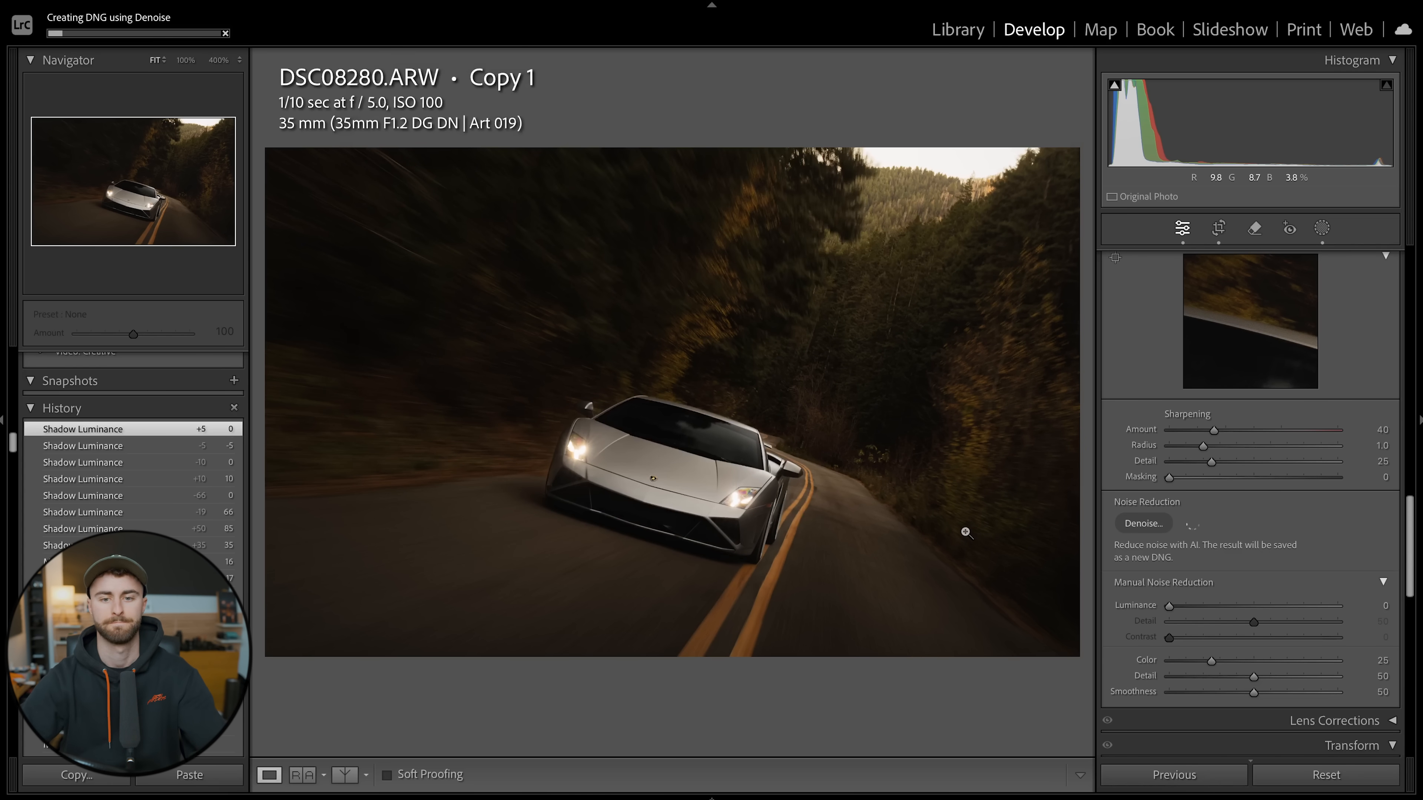